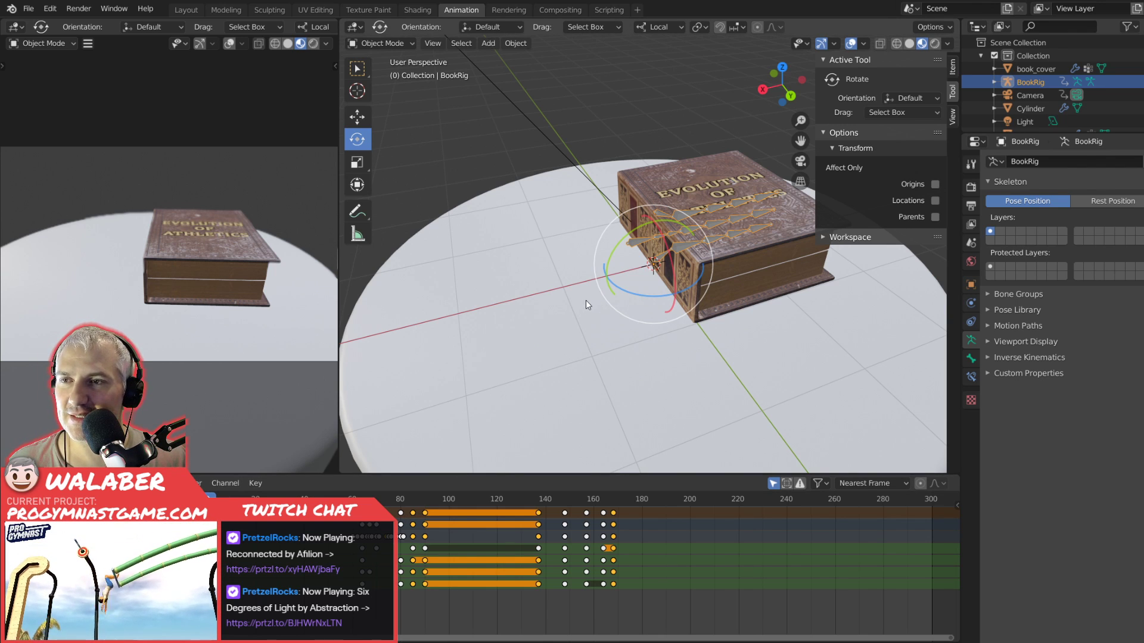
Play the book animation from frame 0 through the opening of the cover, viewing the book at an angle.
scroll(588, 297, down, 3)
scroll(584, 296, up, 2)
key(KP_7)
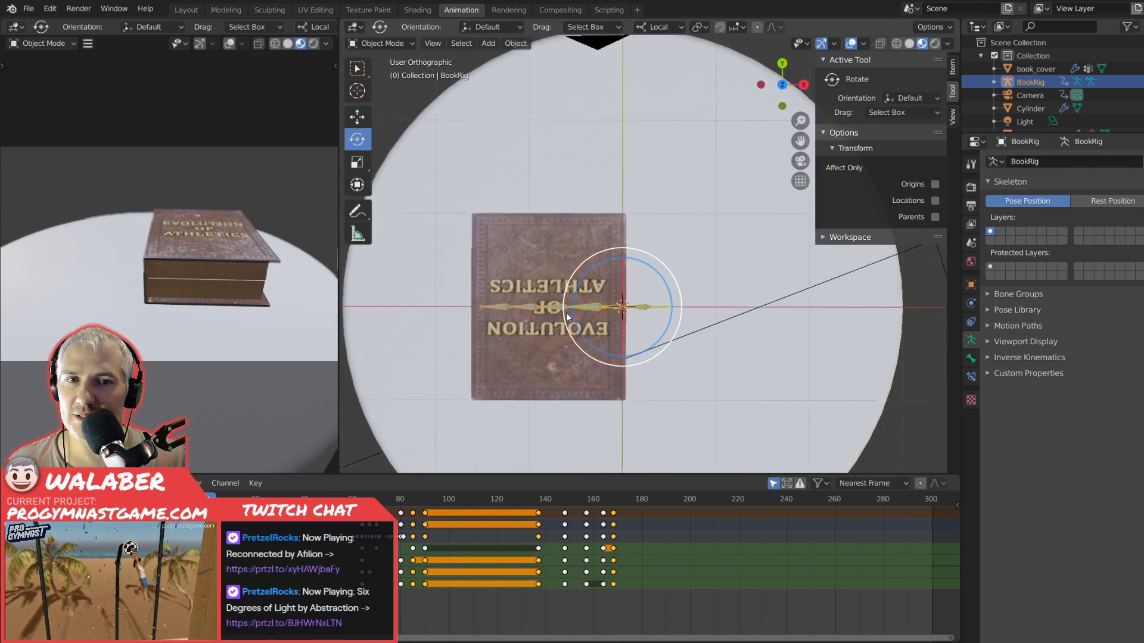
drag(696, 374, 542, 324)
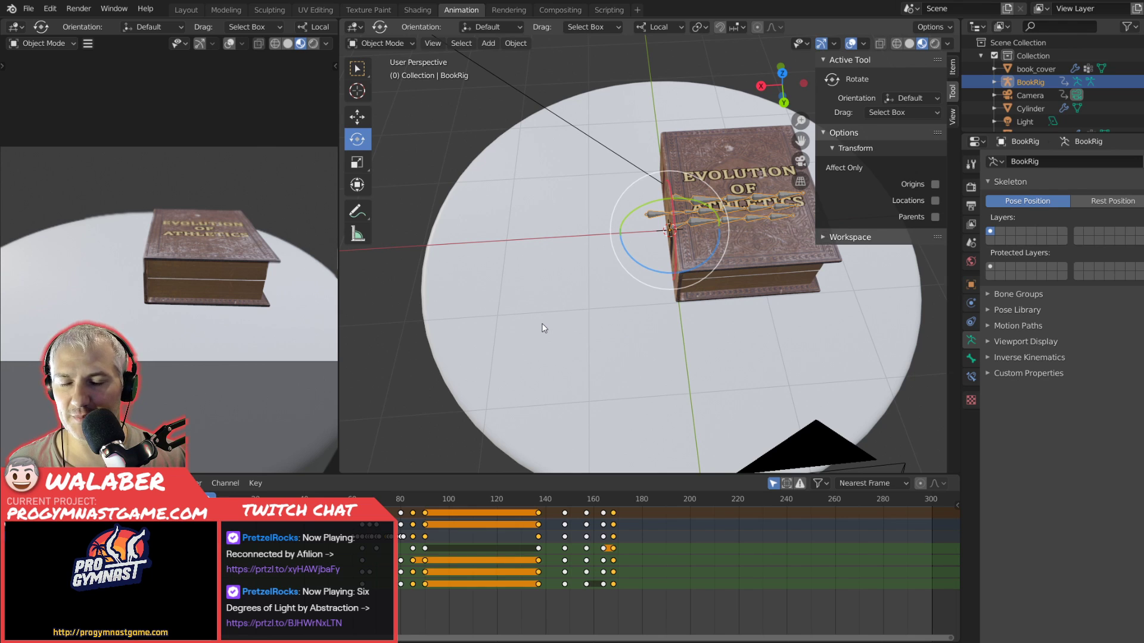
drag(584, 267, 563, 298)
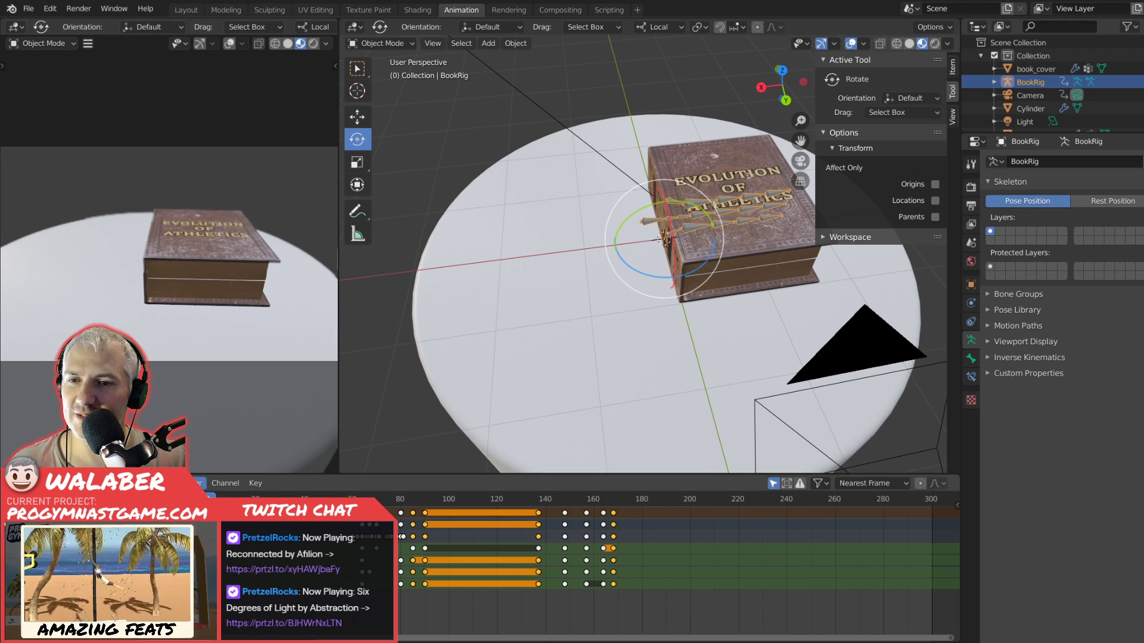
key(space)
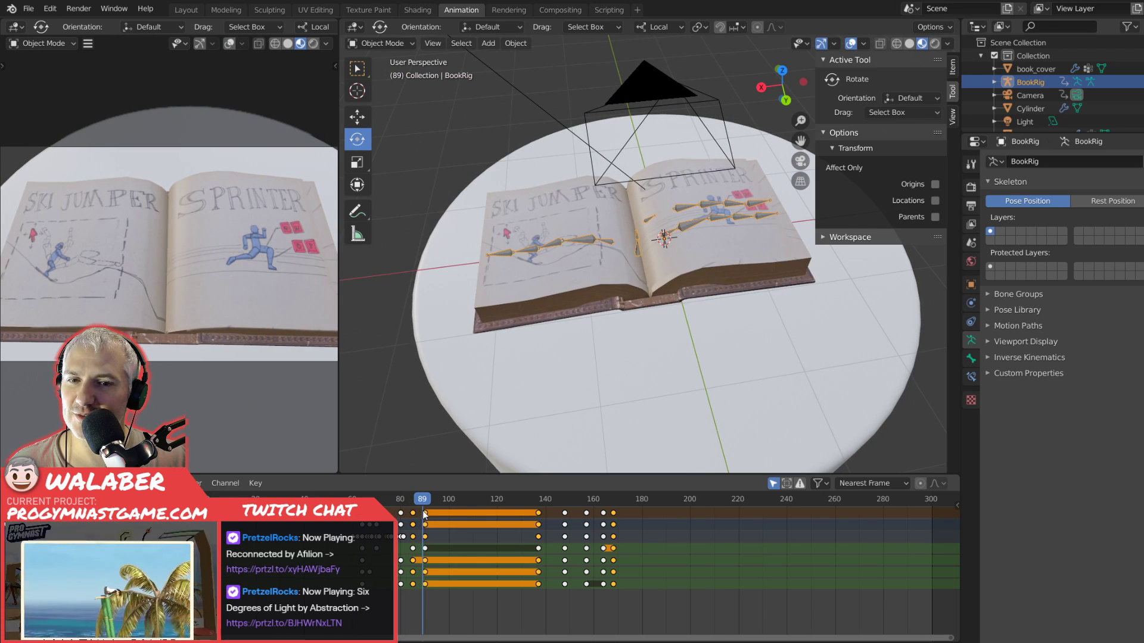
key(space)
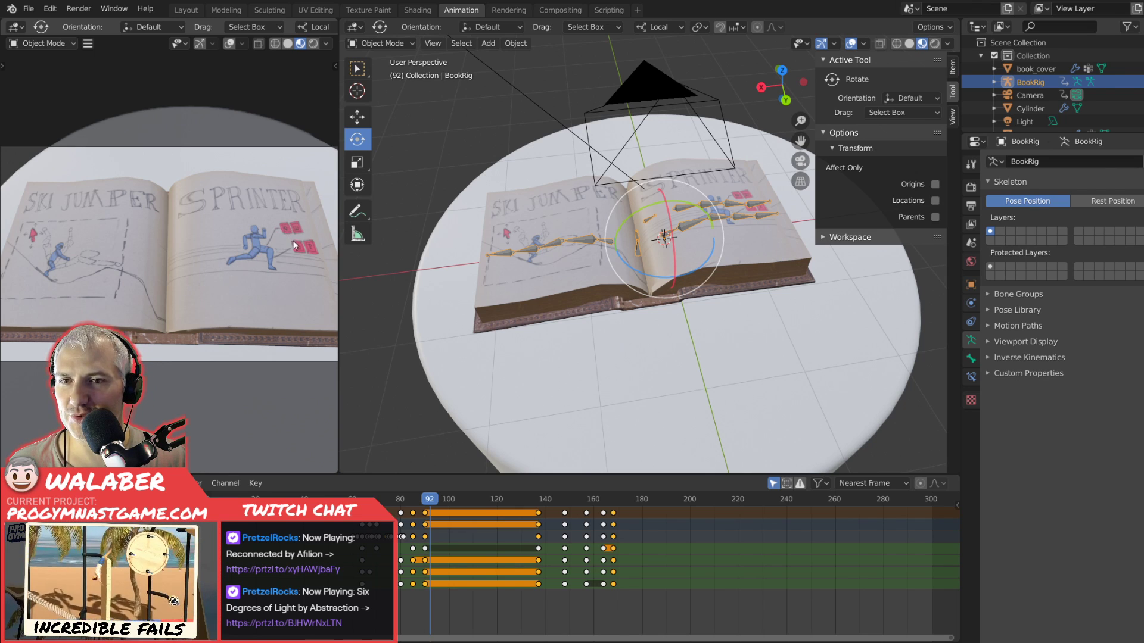
Scrub the timeline through the page turn and camera close-up, and return to the open Climber spread at frame 170.
click(432, 501)
drag(432, 502, 629, 506)
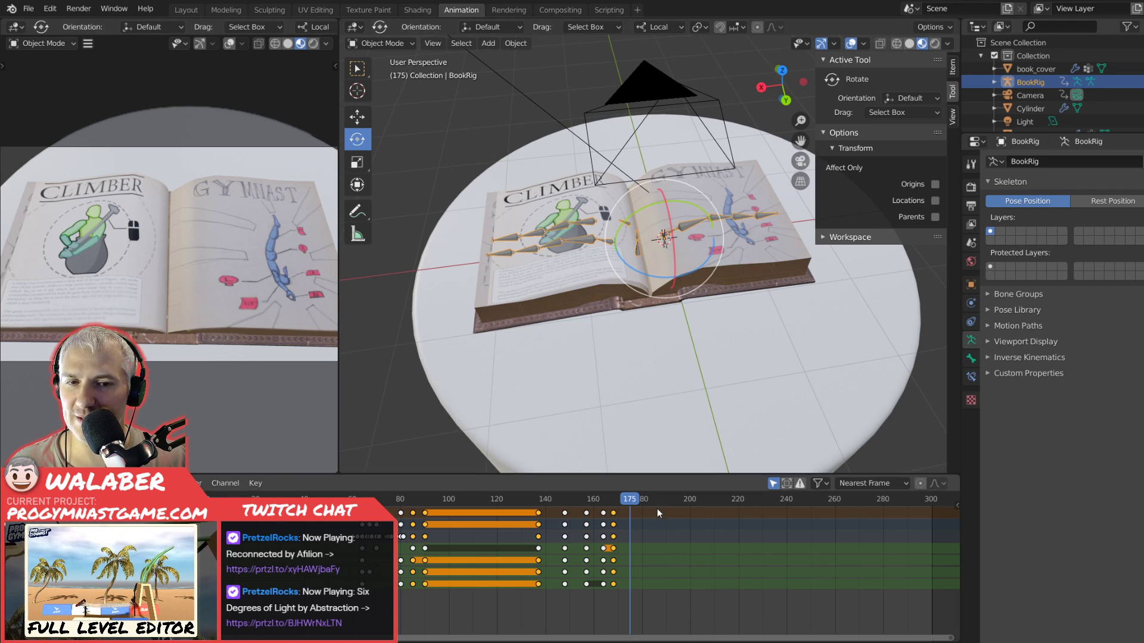
drag(633, 502, 899, 512)
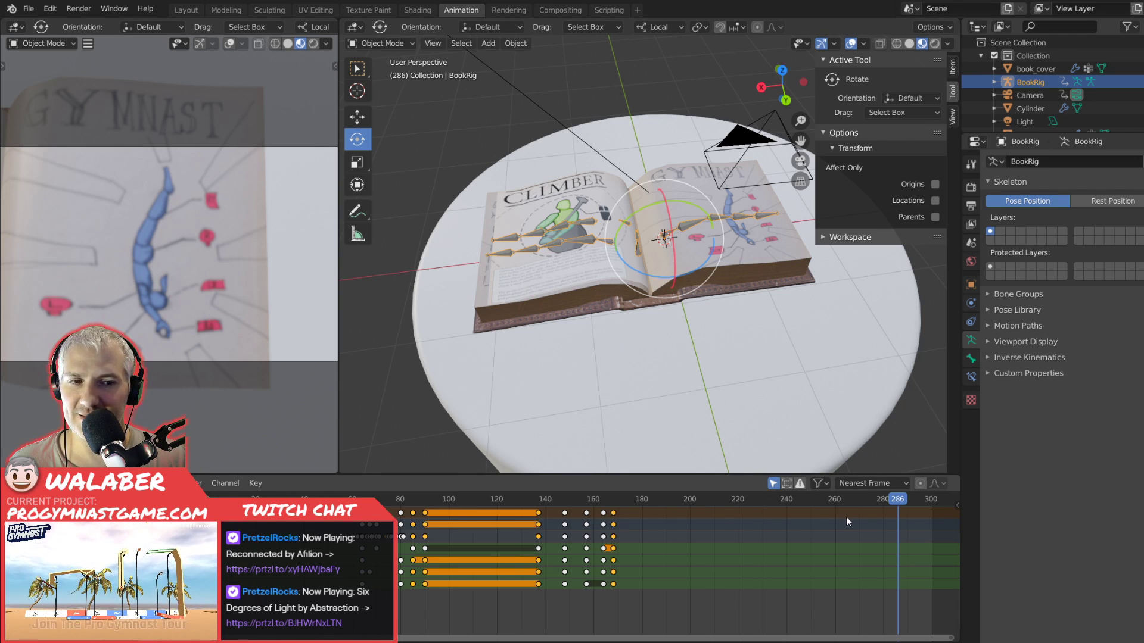
drag(893, 501, 404, 486)
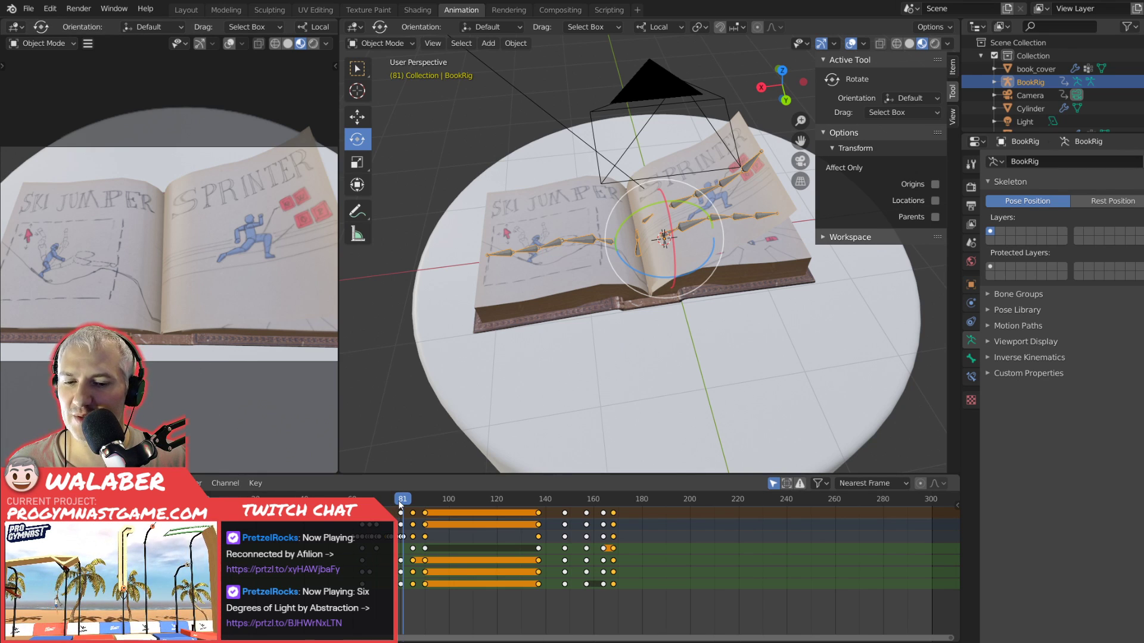
drag(400, 501, 618, 507)
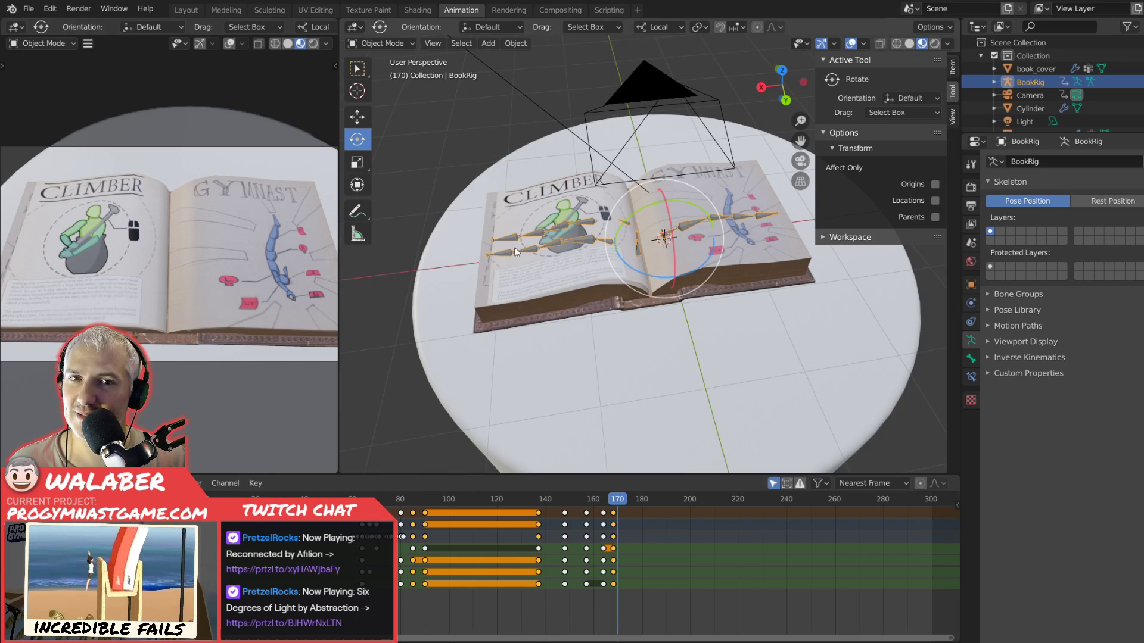
Select the page_center mesh carrying the Climber artwork and examine the page up close.
scroll(515, 248, up, 5)
drag(582, 258, 645, 301)
key(Tab)
key(Tab)
click(571, 144)
drag(581, 230, 631, 313)
scroll(631, 314, down, 3)
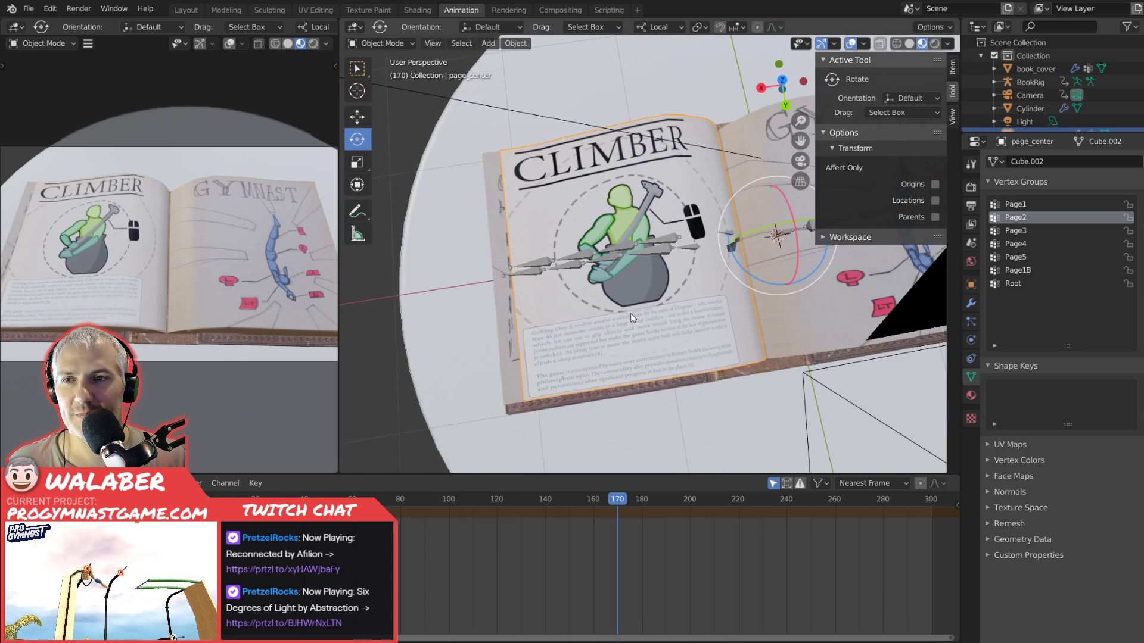
scroll(630, 313, up, 3)
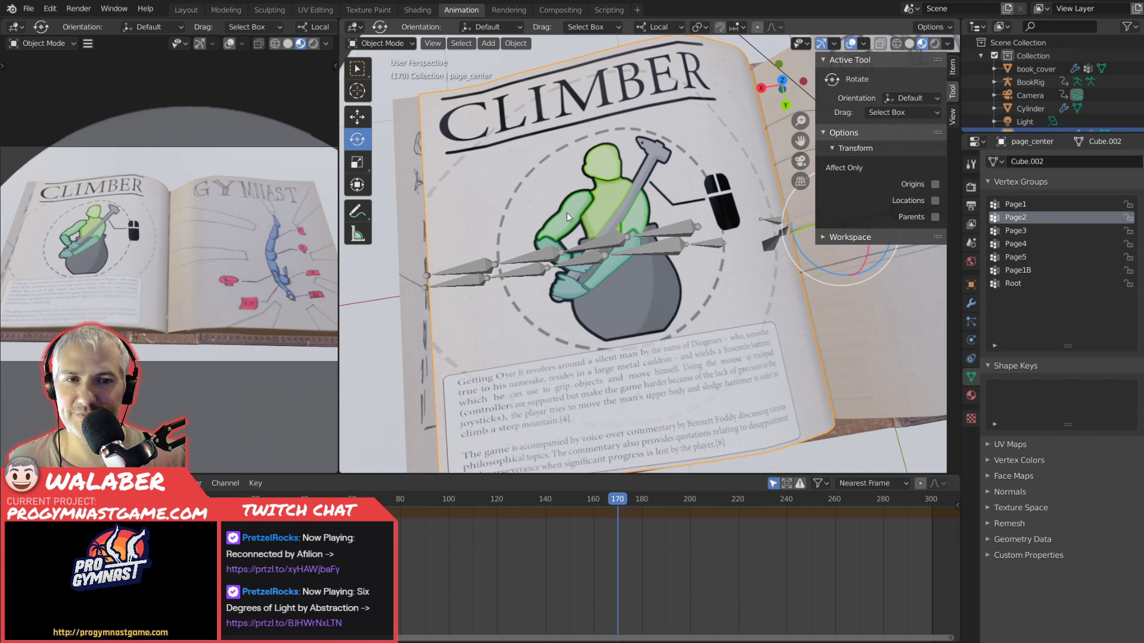
scroll(581, 227, down, 5)
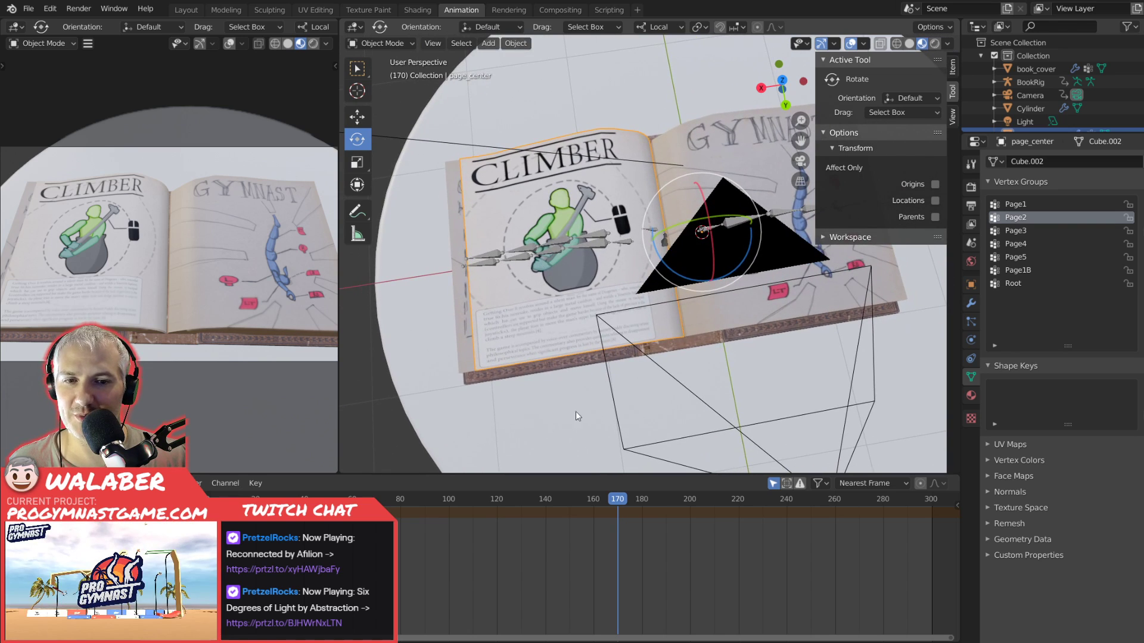
Scrub back to frame 132 and forward to frame 174 to compare both sides of the turning page.
drag(616, 499, 525, 492)
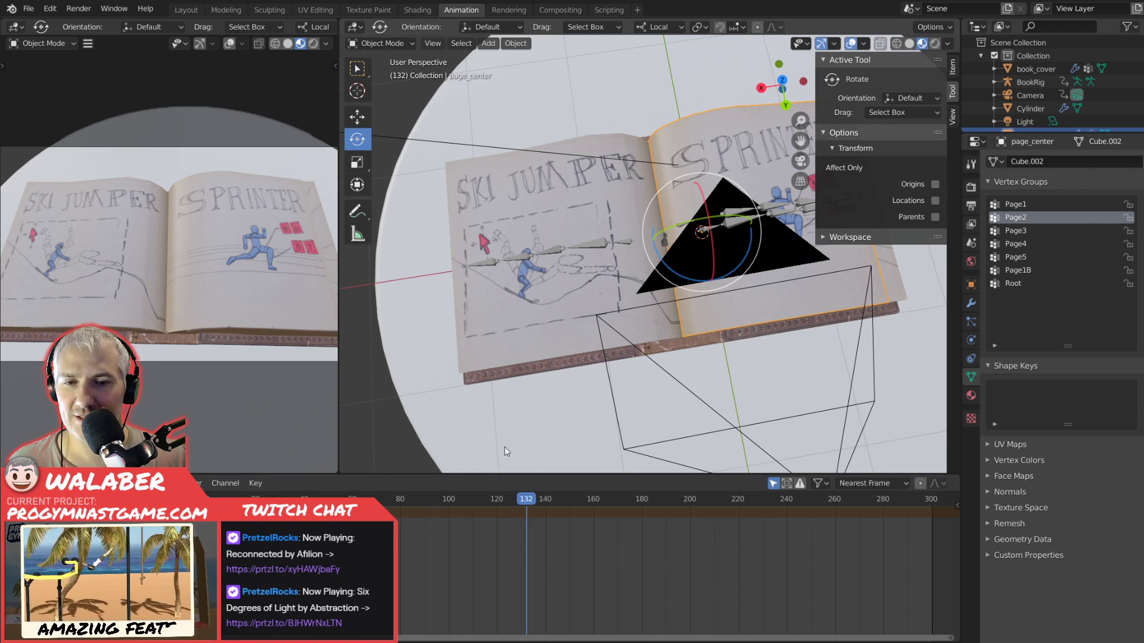
click(626, 507)
drag(626, 506, 628, 507)
scroll(552, 111, up, 2)
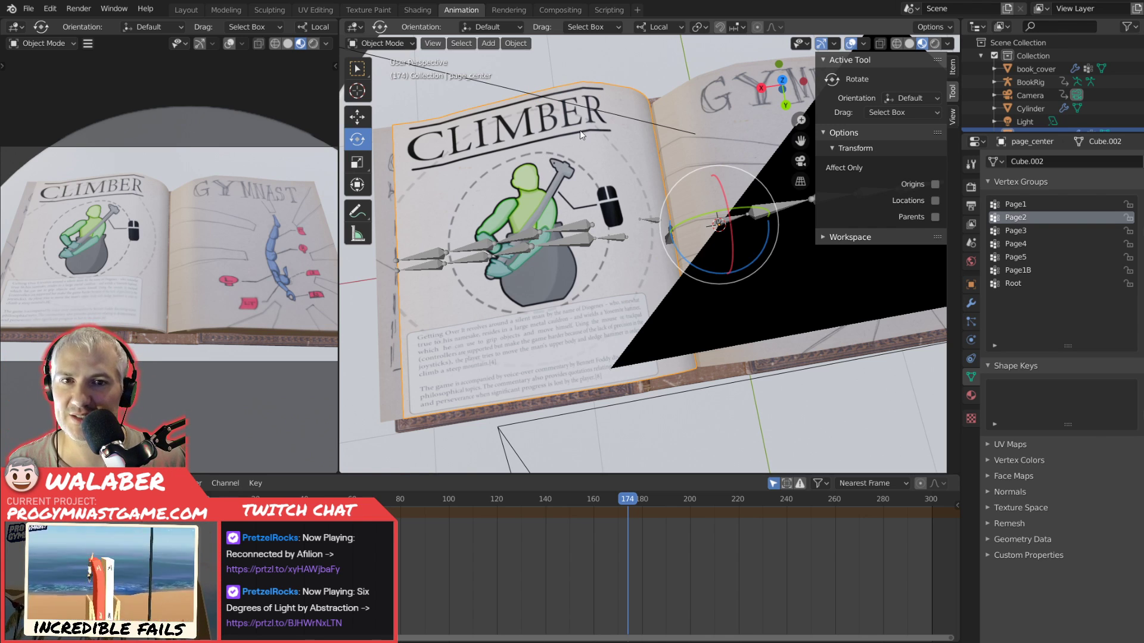
Put the Climber page mesh in Edit Mode, open it in the UV Editing workspace, and view the page in Object Mode.
key(Tab)
drag(593, 174, 524, 132)
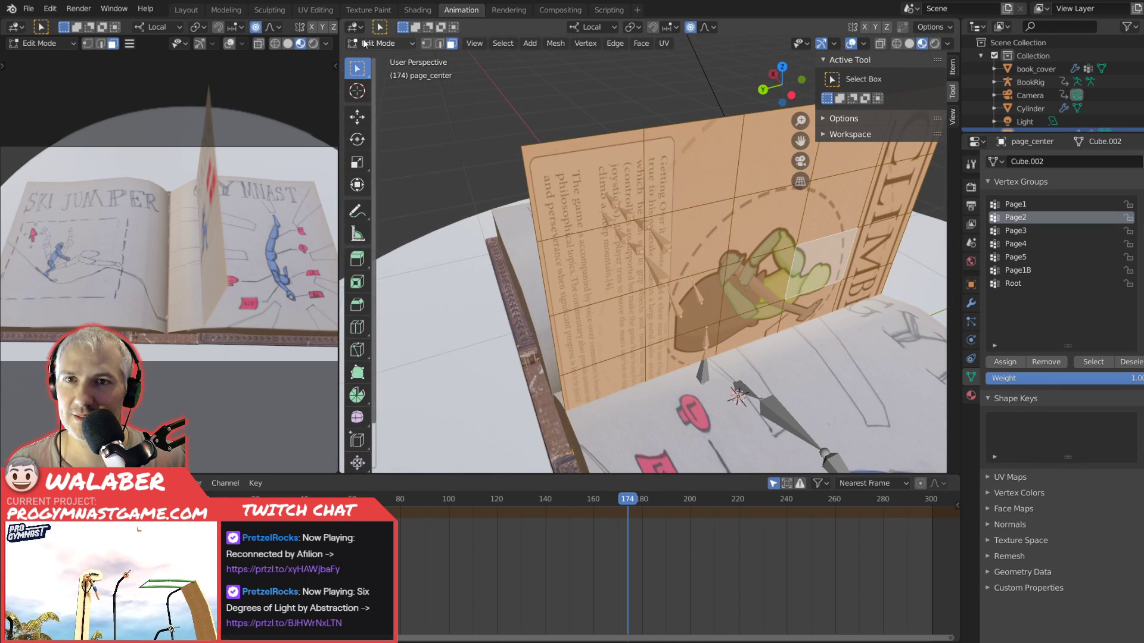
click(316, 10)
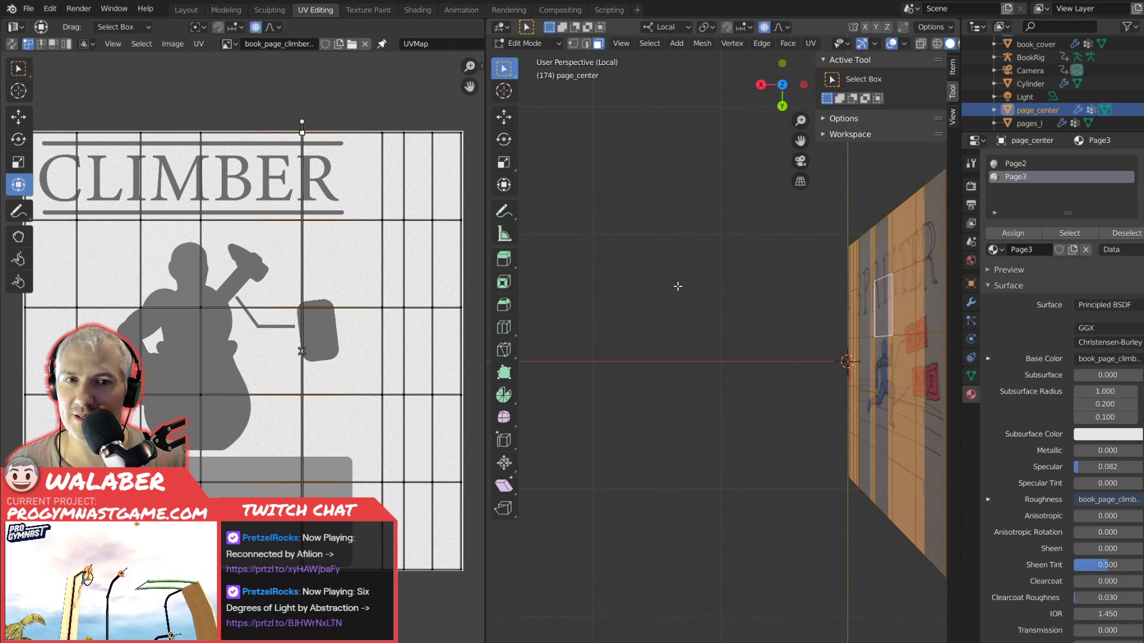
scroll(679, 286, down, 1)
drag(701, 293, 705, 261)
key(Tab)
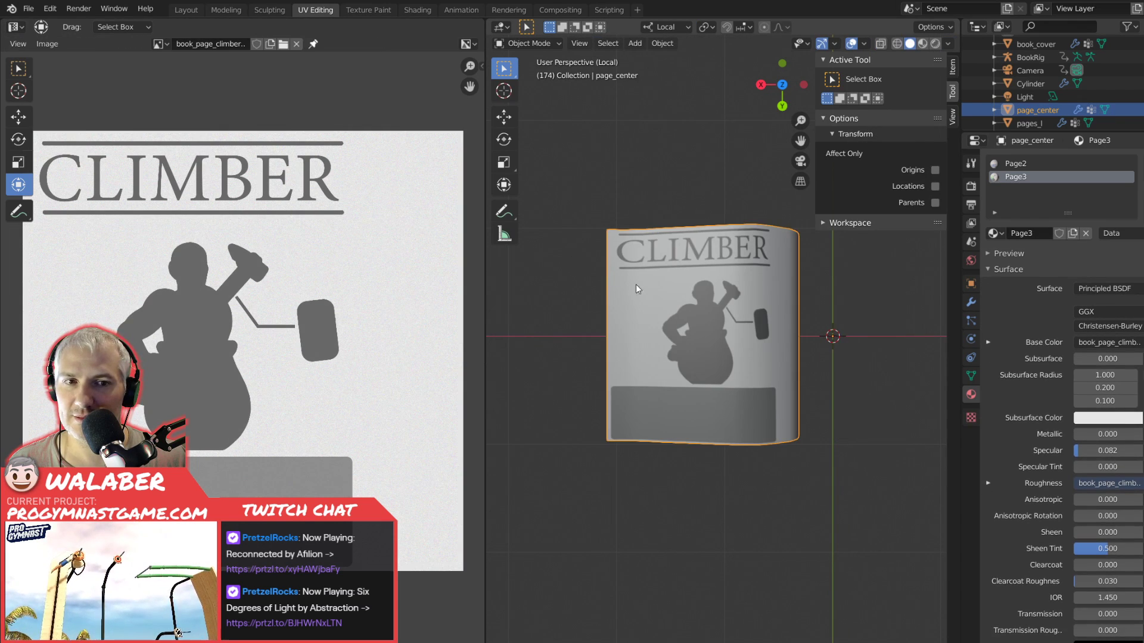
scroll(674, 295, up, 3)
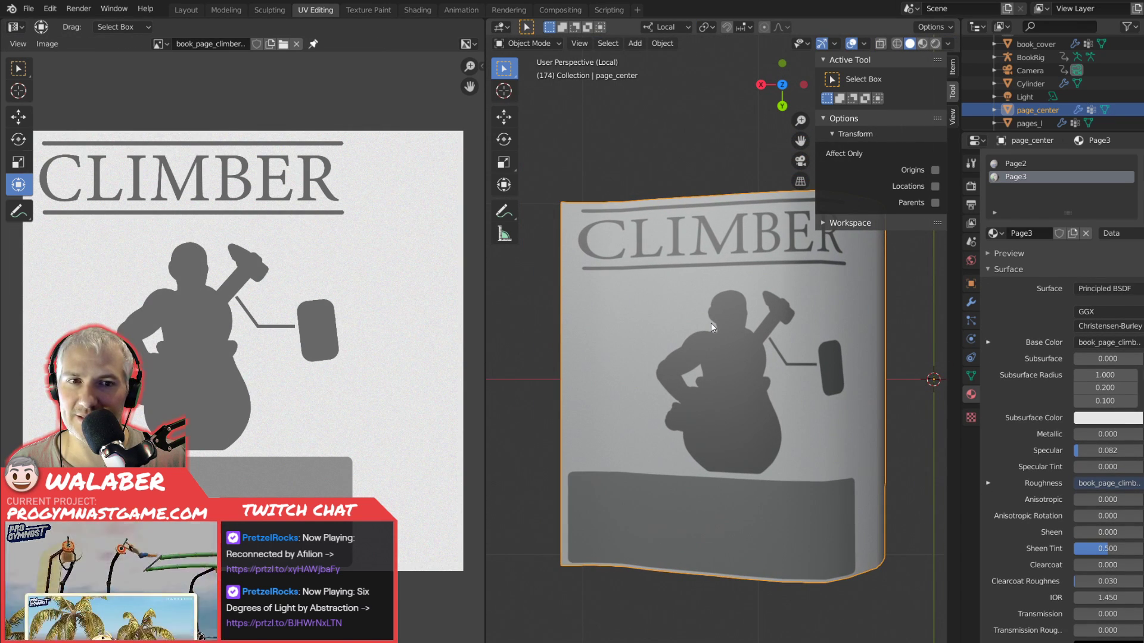
Display book_page_climber_mockup.psd behind the page's UV layout and compare it with the page in Object Mode.
key(Tab)
click(227, 44)
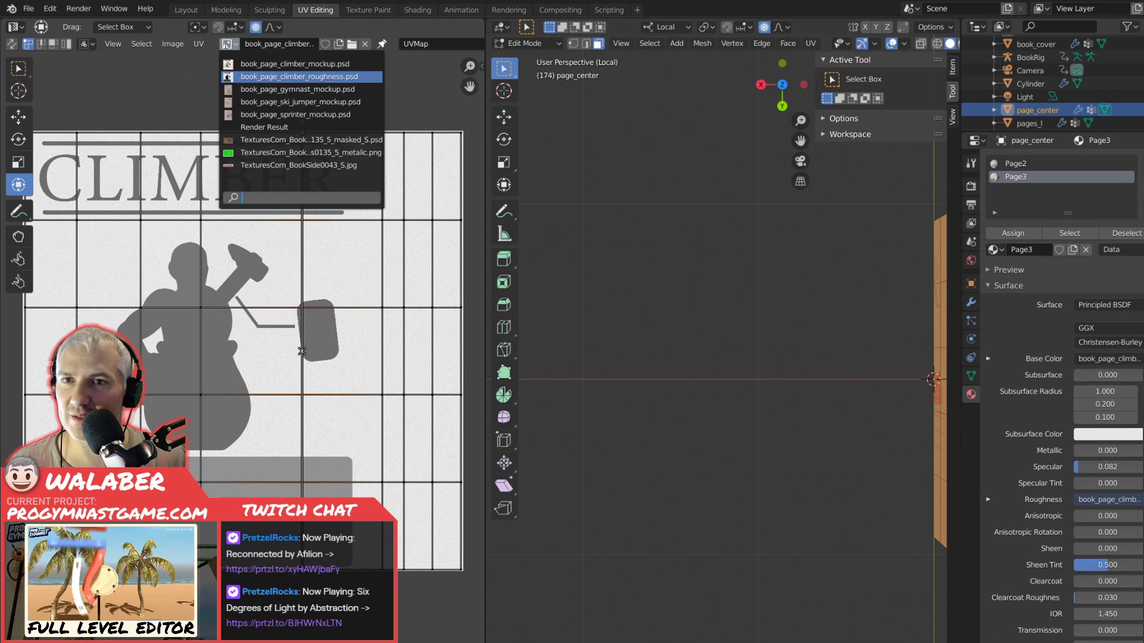
click(295, 64)
key(Tab)
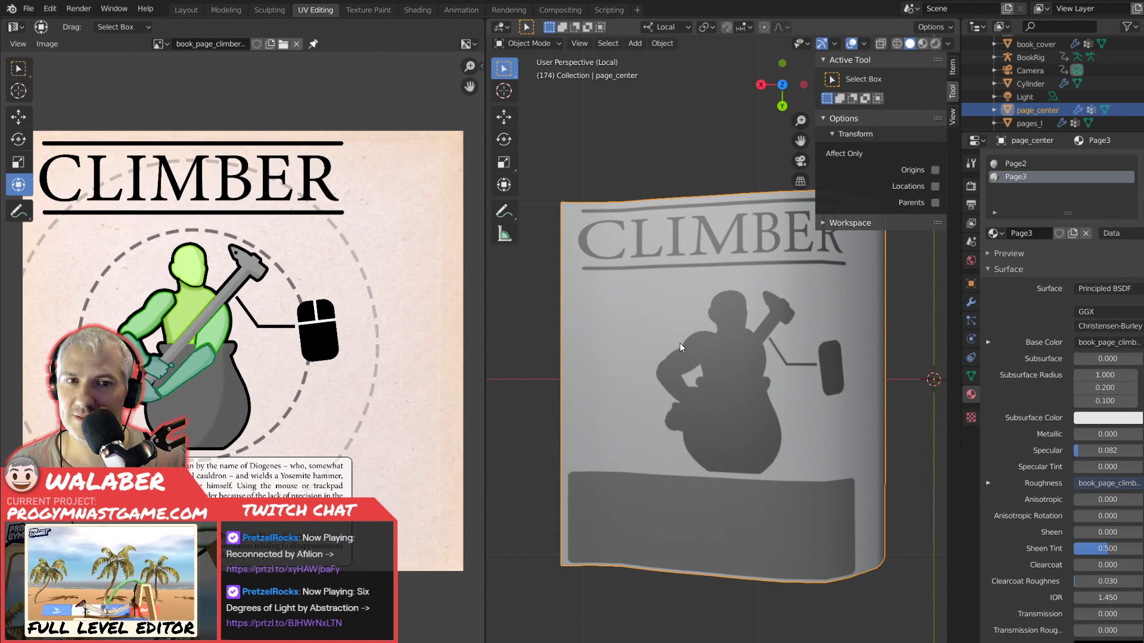
key(Tab)
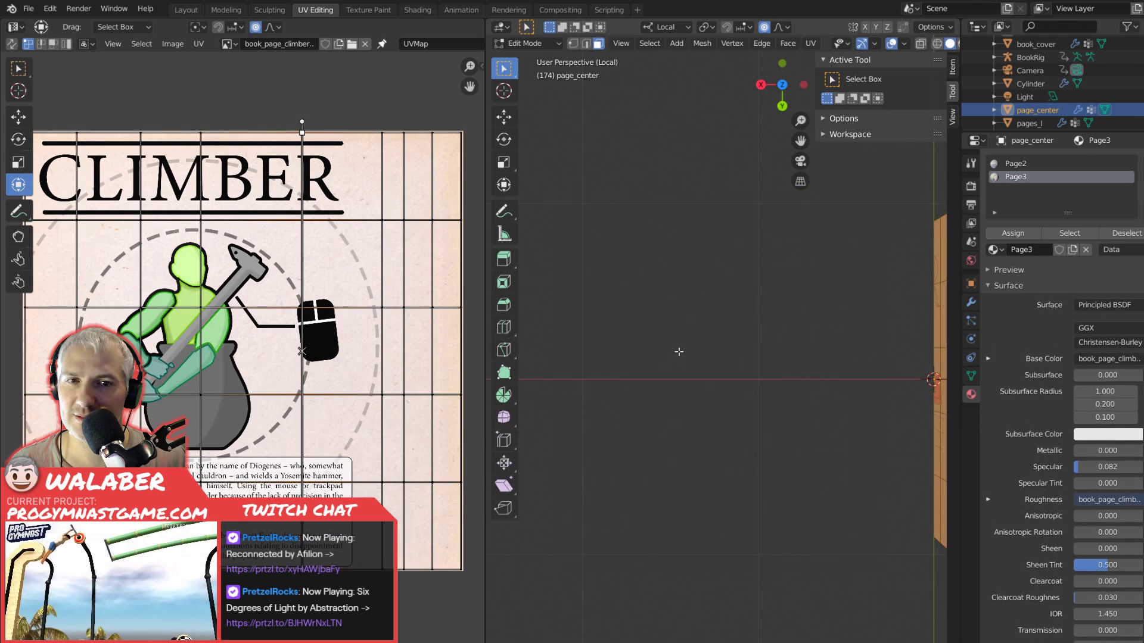
key(Tab)
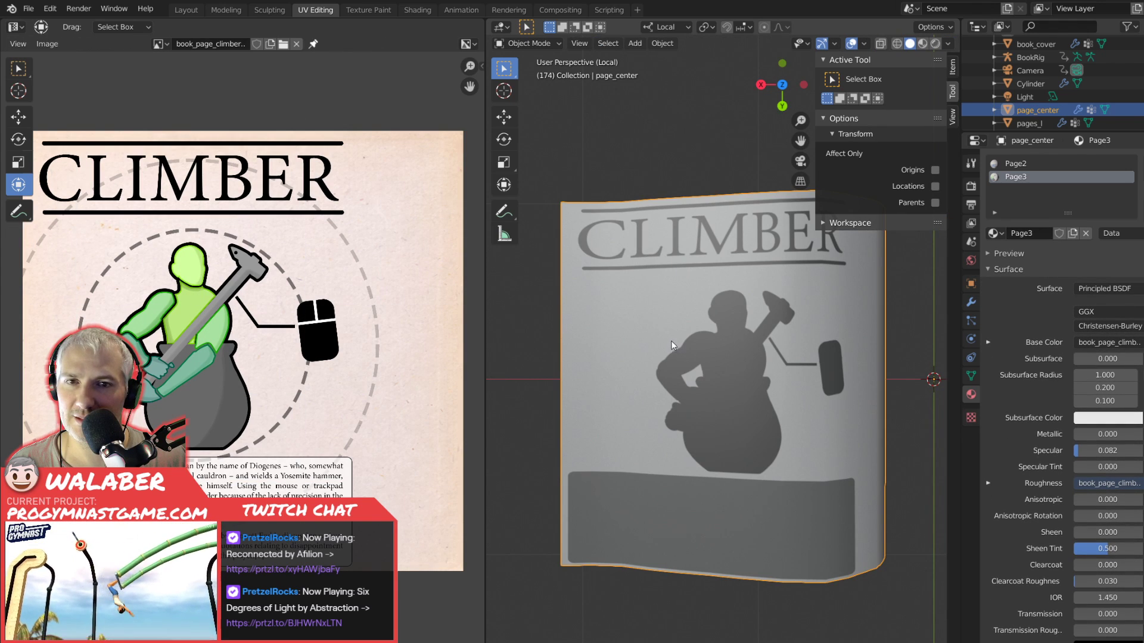
drag(702, 333, 685, 374)
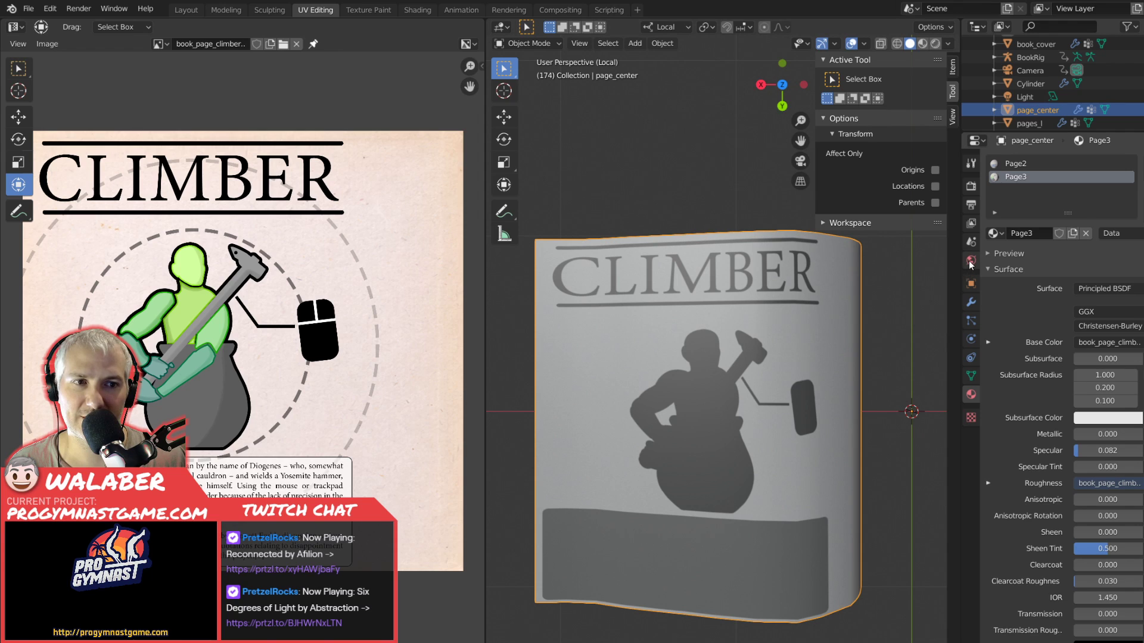
Compare the settings of the Page2 and Page3 materials and examine the page mesh from several angles.
click(1027, 164)
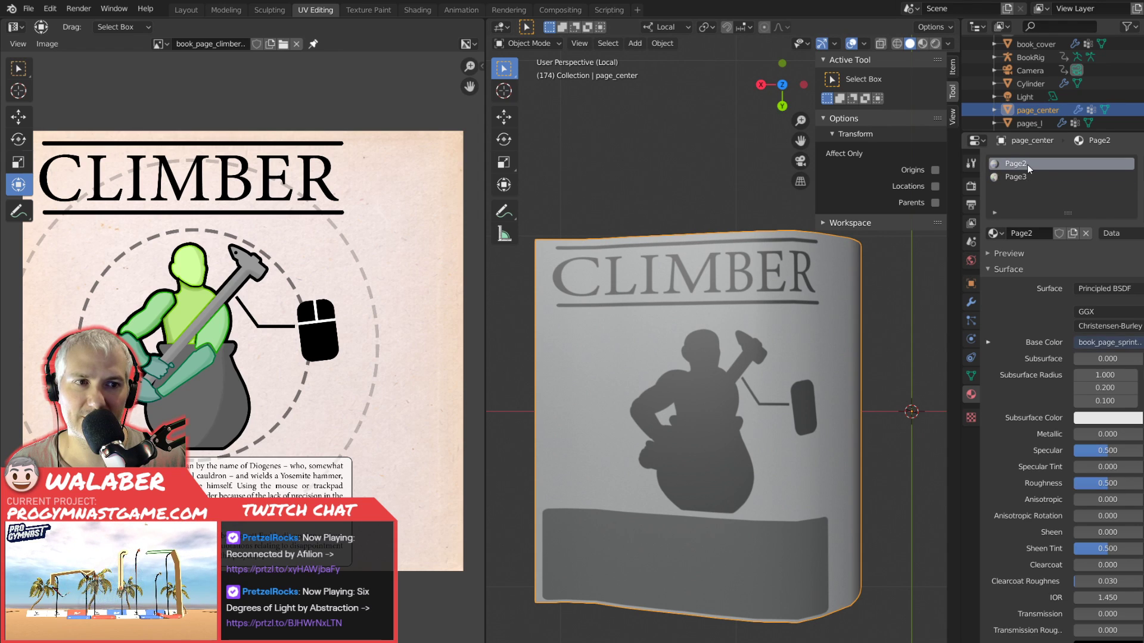
click(1027, 177)
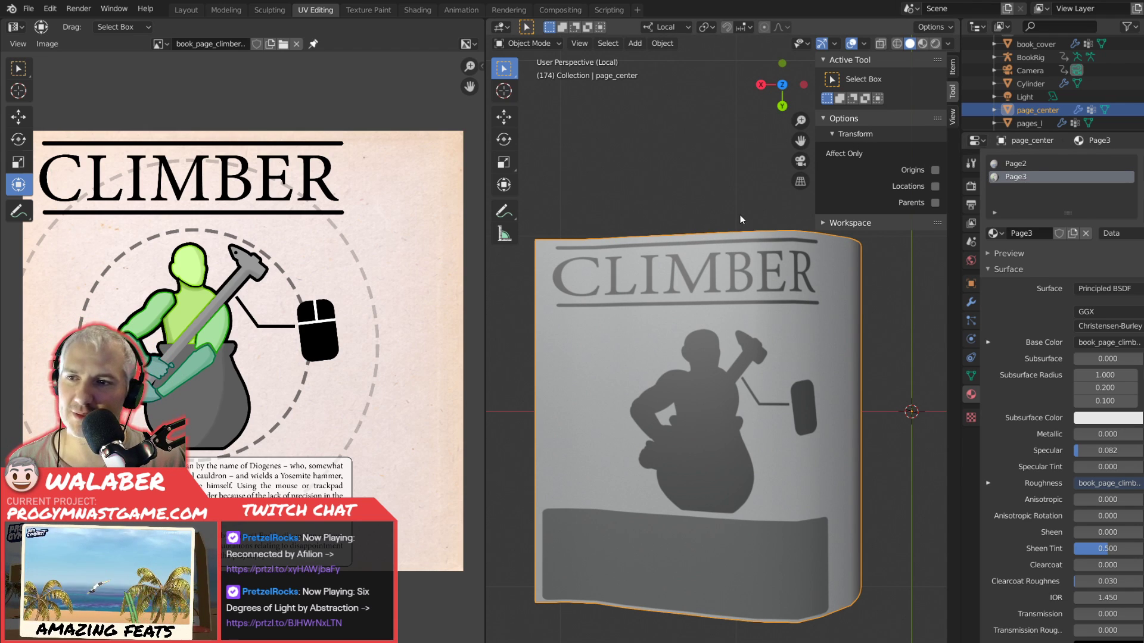
key(KP_3)
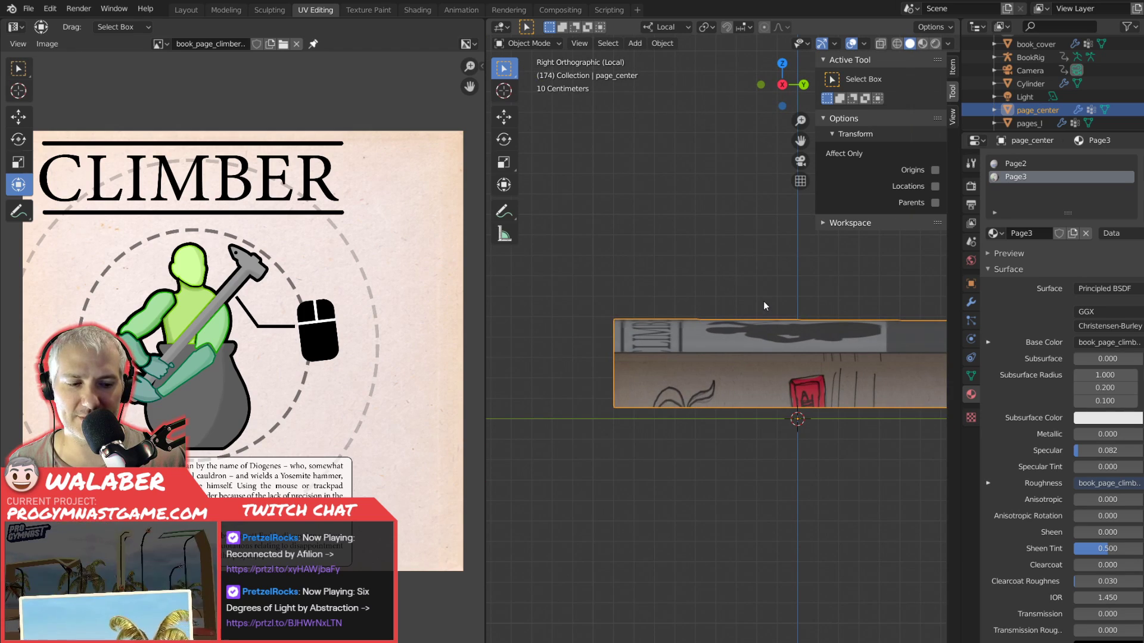
key(KP_7)
key(KP_6)
key(KP_6)
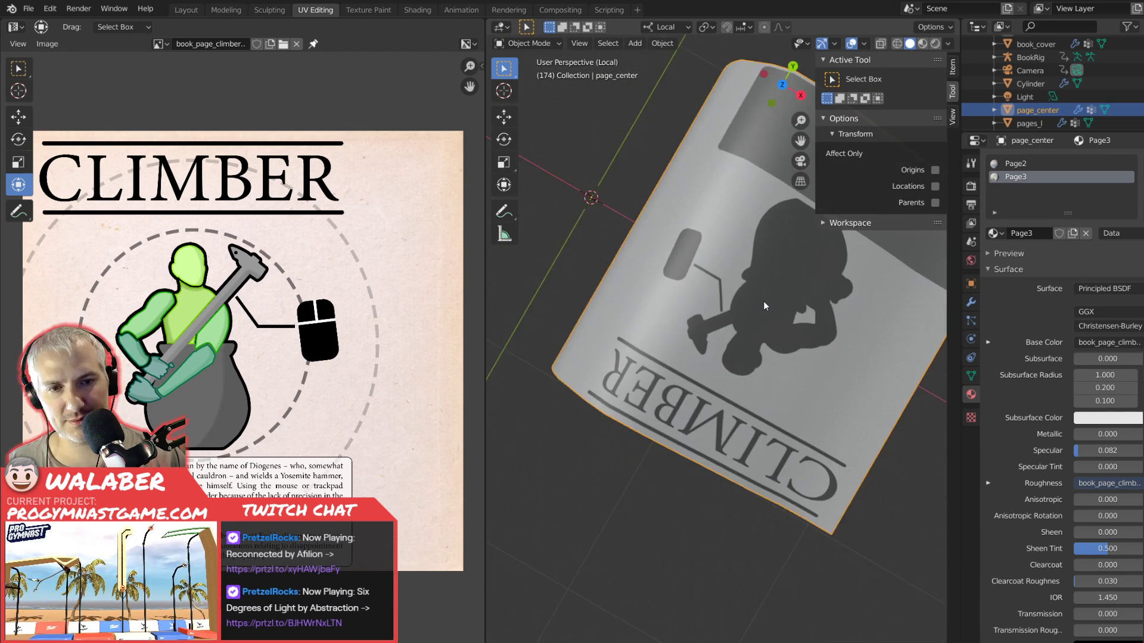
key(KP_6)
key(KP_6)
key(KP_6)
key(KP_6)
key(KP_6)
key(KP_6)
key(KP_6)
key(KP_6)
key(KP_6)
key(KP_6)
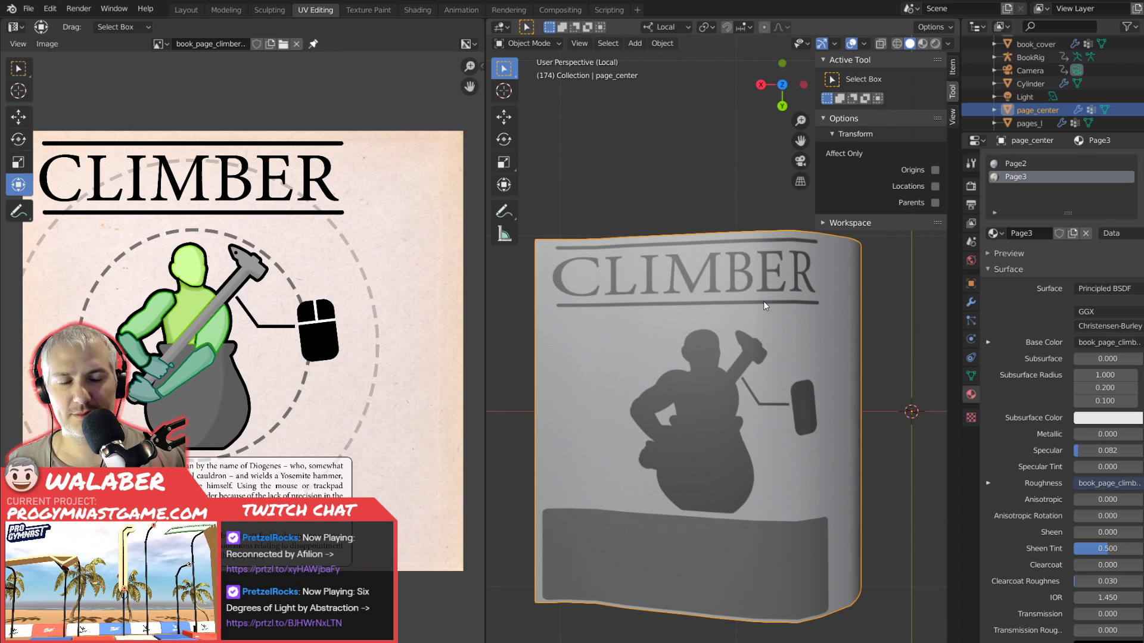
drag(752, 378, 733, 333)
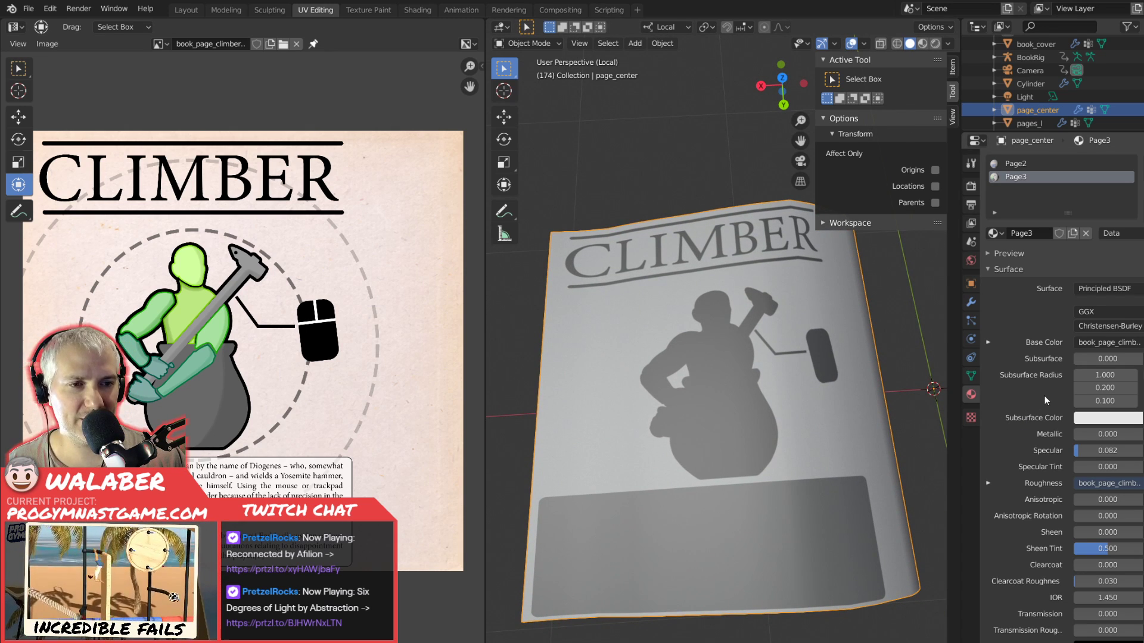
click(1018, 164)
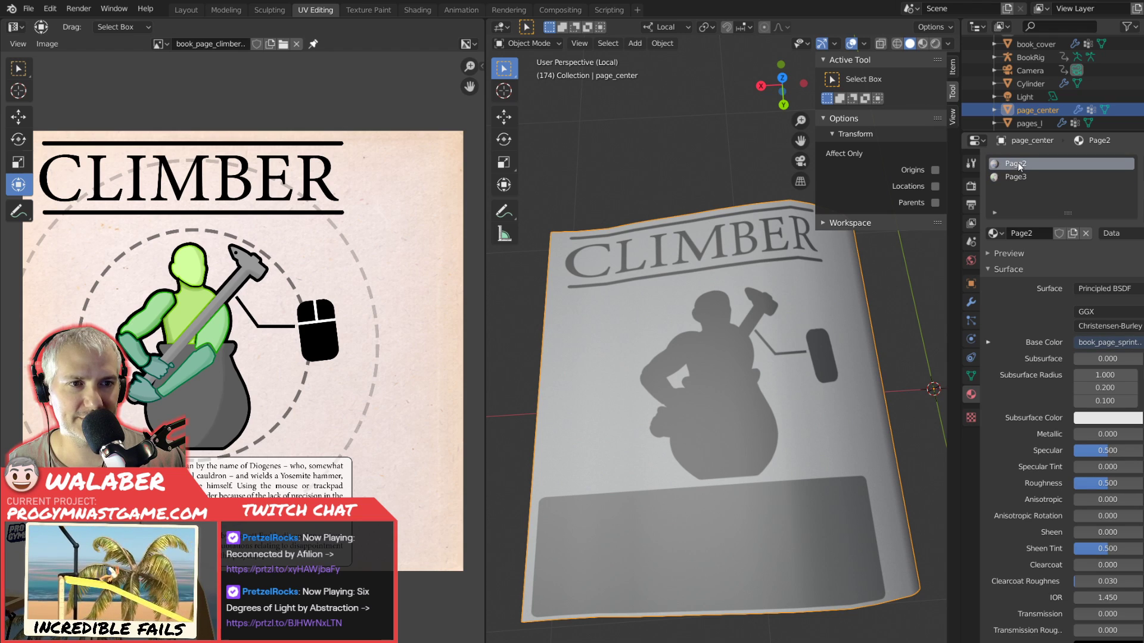
click(1016, 177)
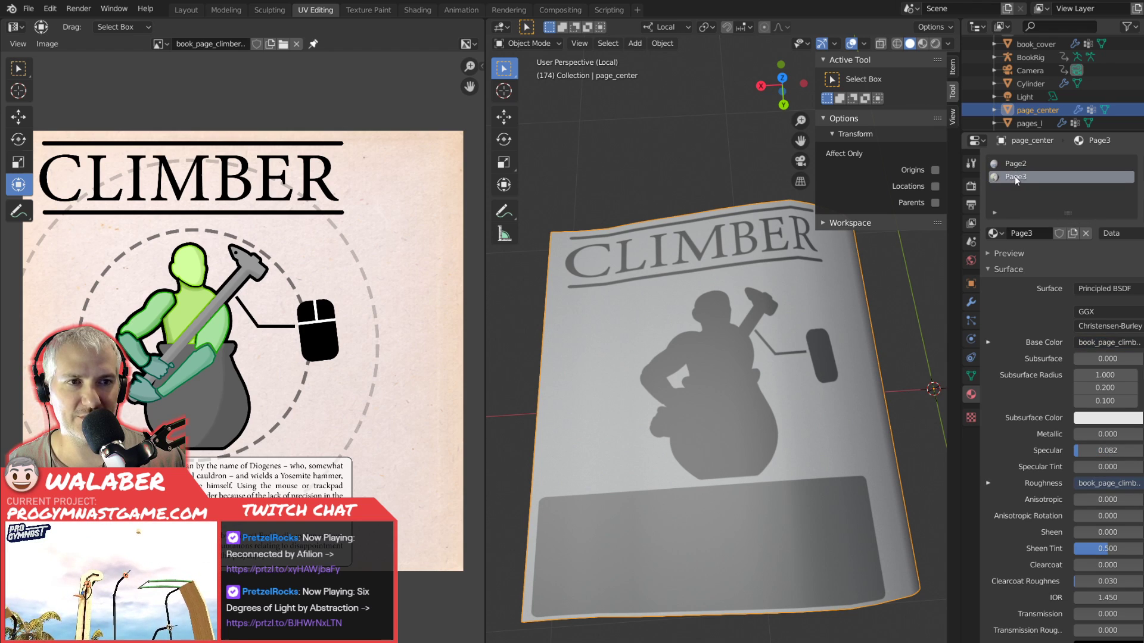
Review the page's UV layout over the Climber mockup and the list of loaded images.
key(Tab)
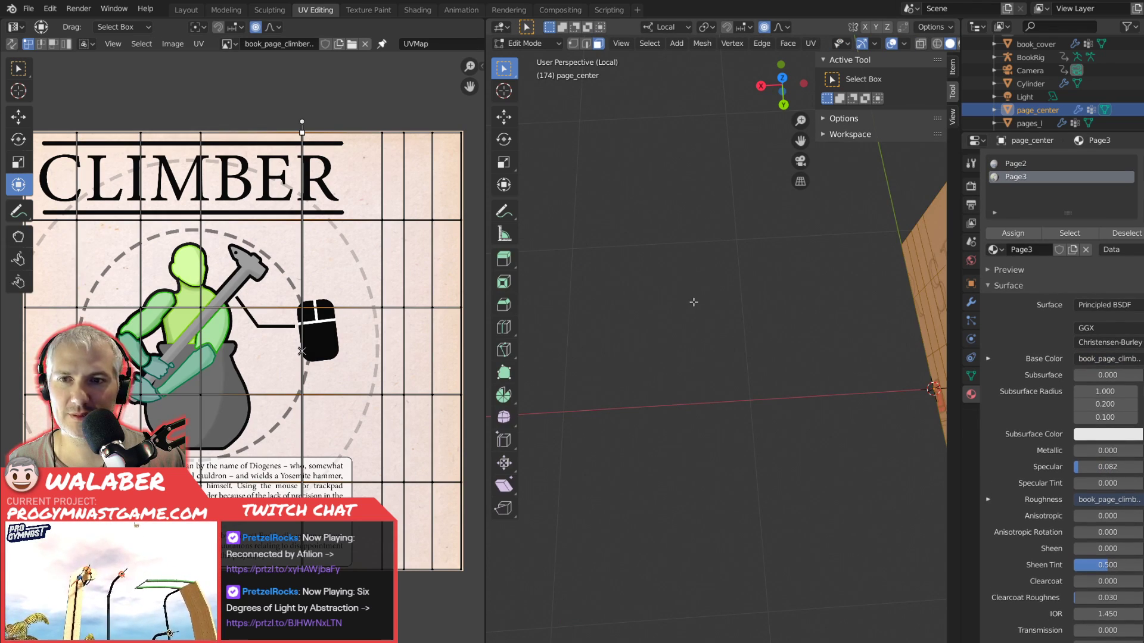
click(229, 44)
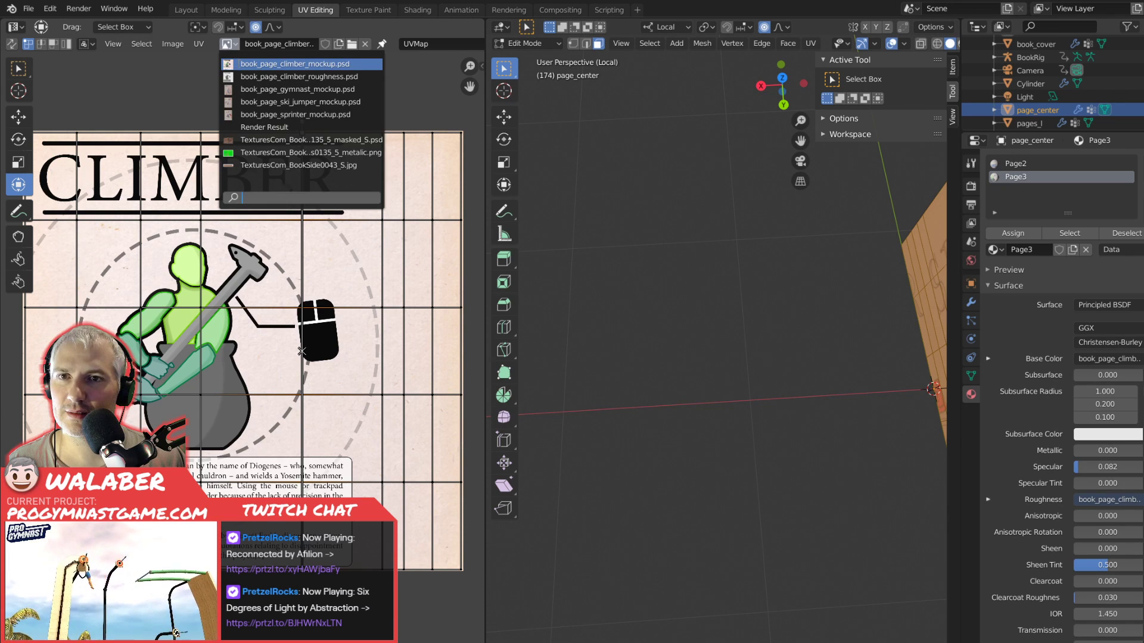
key(Escape)
key(Tab)
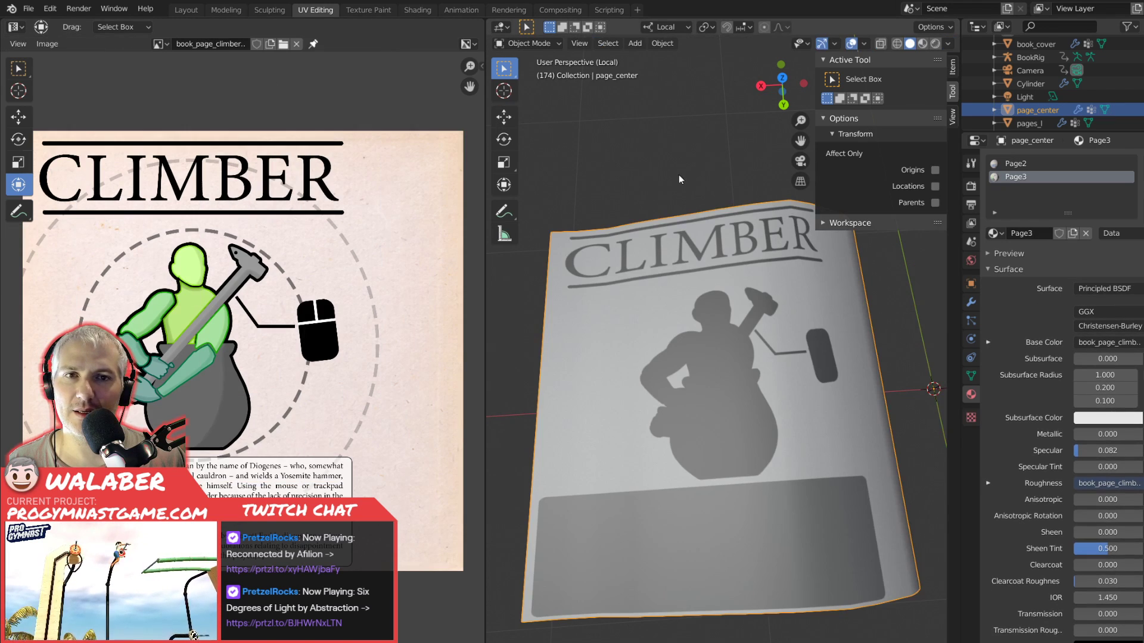
Switch to the Shading workspace to show the Page3 material's node setup.
click(417, 10)
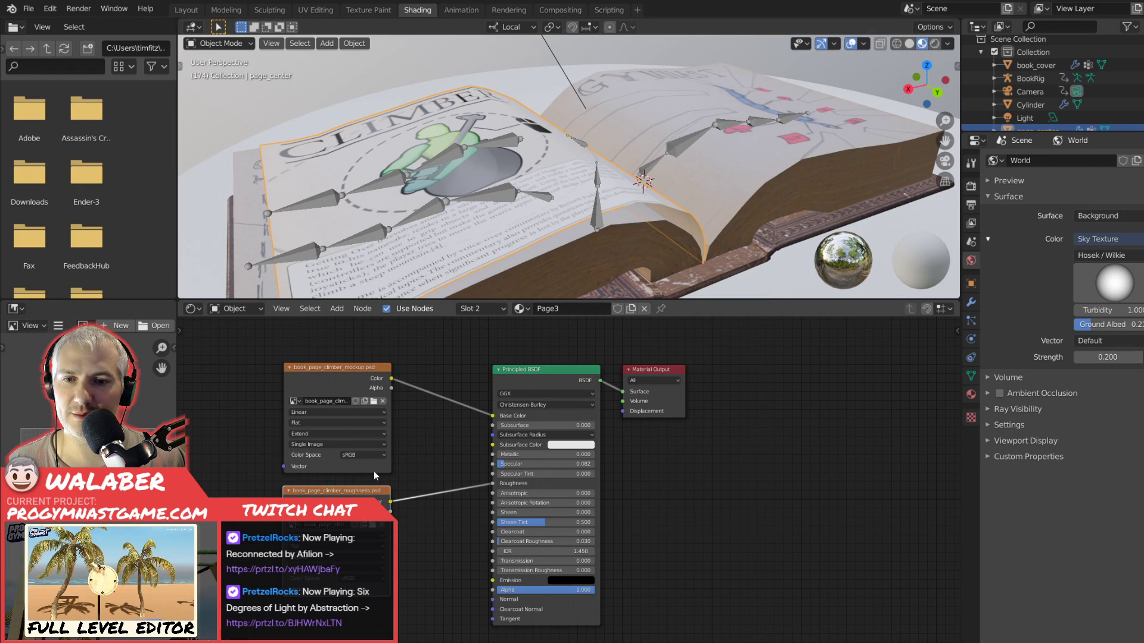
Return to the UV Editing workspace and inspect the Climber page nearly face-on in orthographic projection.
click(325, 367)
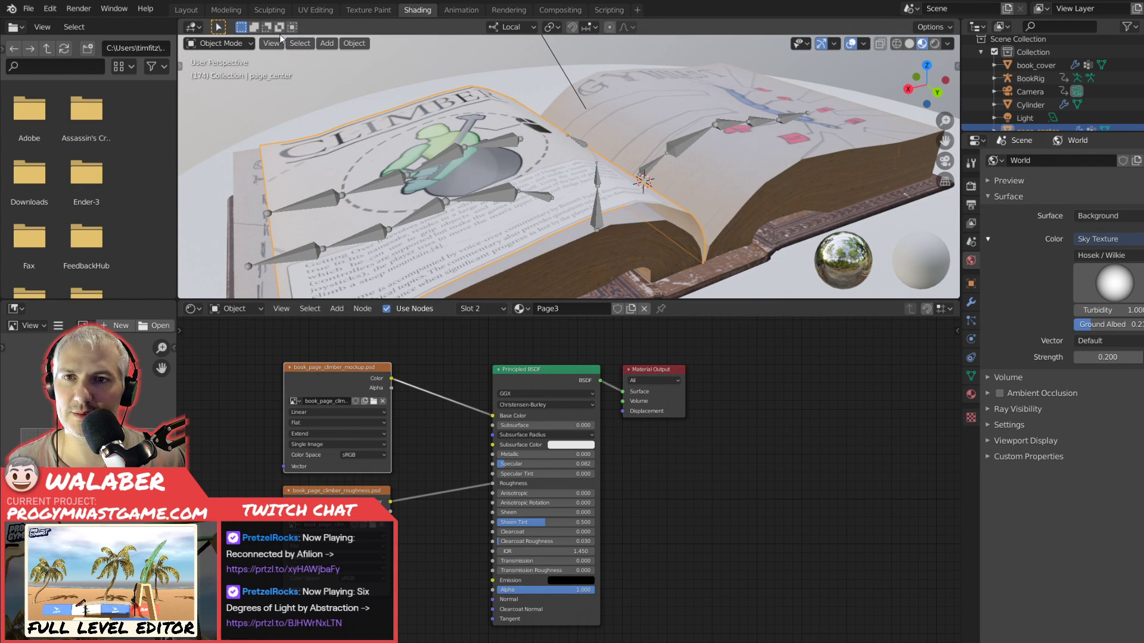
click(316, 11)
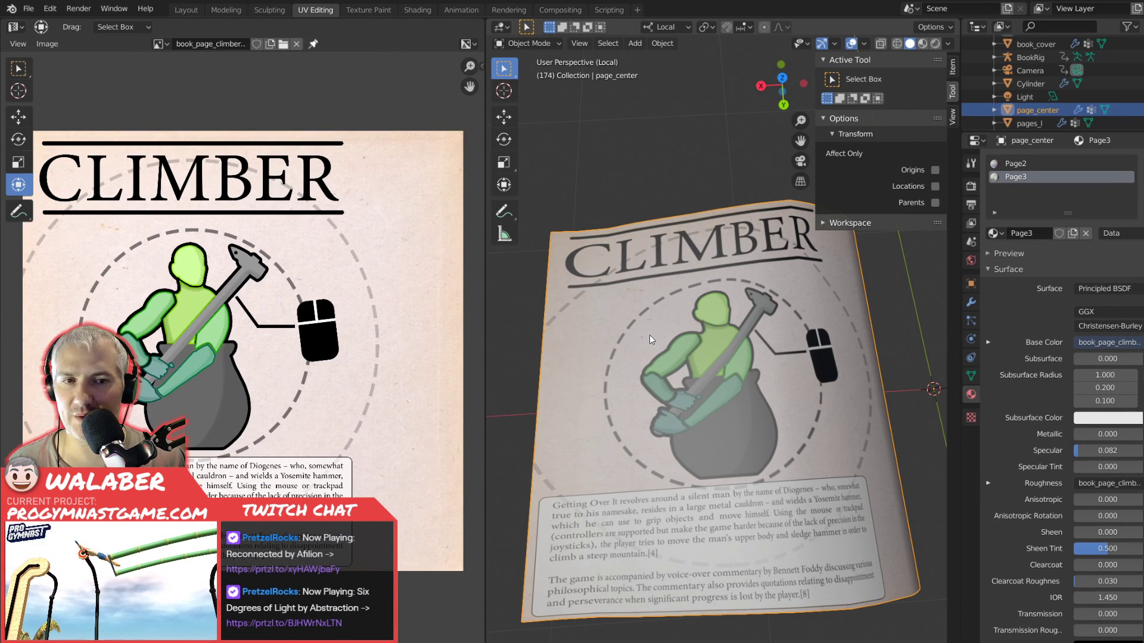
drag(650, 348, 660, 337)
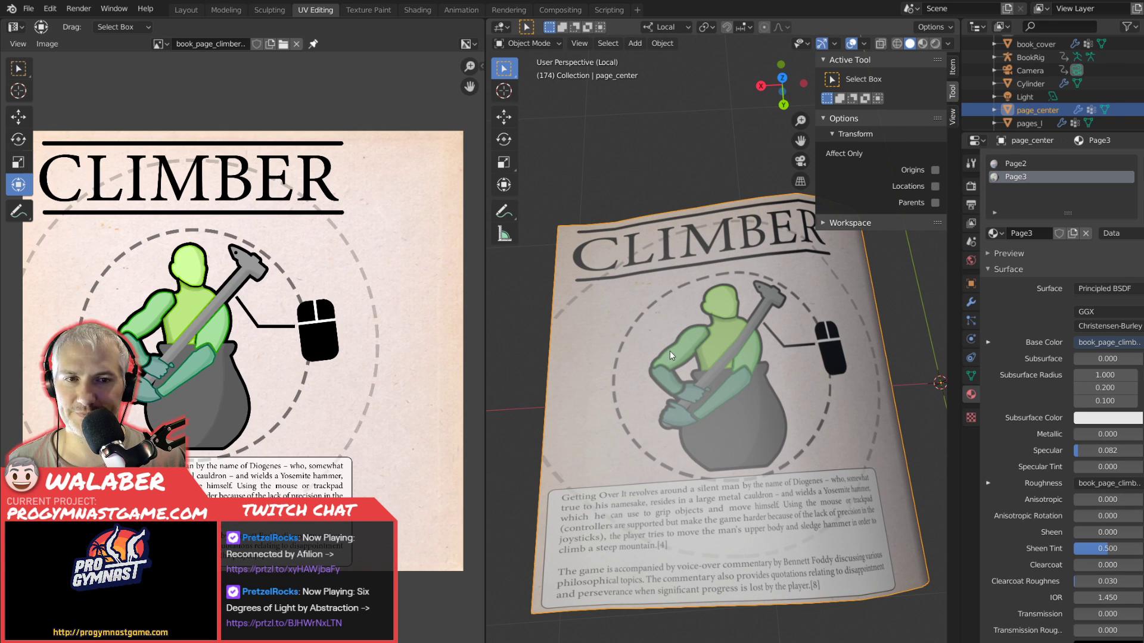
drag(681, 340, 680, 356)
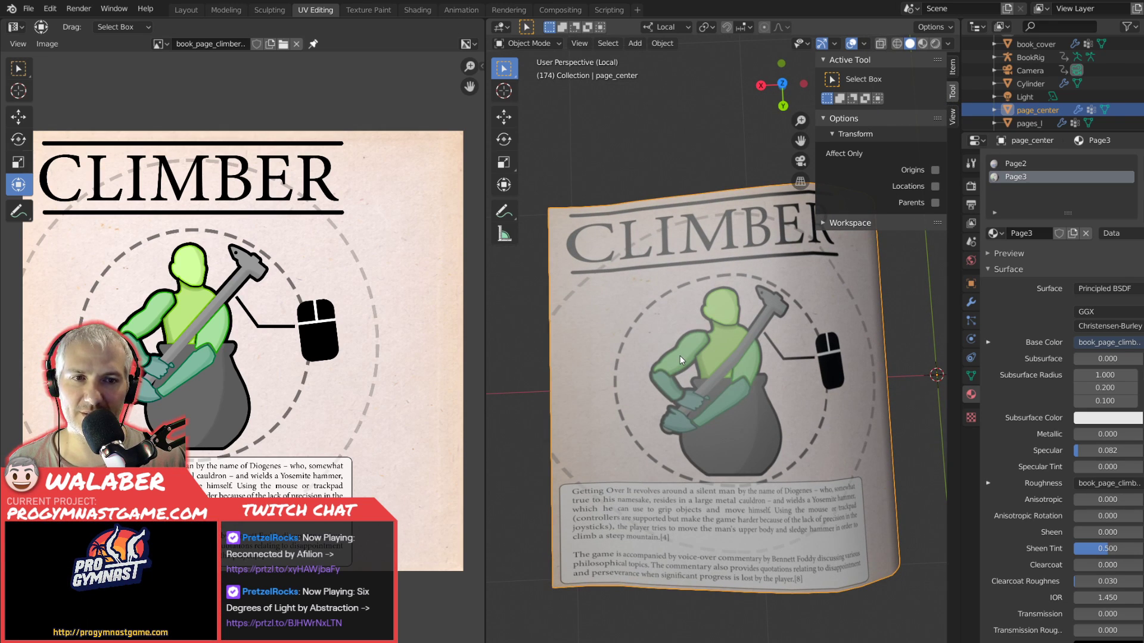
key(KP_5)
drag(680, 355, 680, 389)
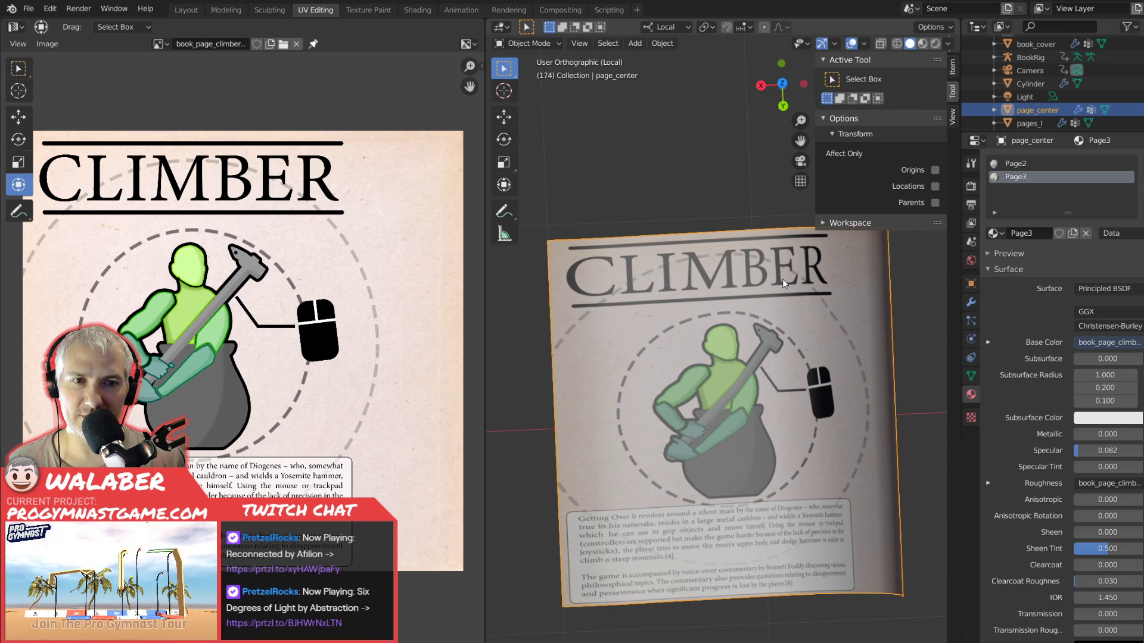
mouse_move(792, 279)
mouse_down()
mouse_move(774, 263)
mouse_move(788, 270)
mouse_up()
Slide the vertical UV line crossing the mouse drawing slightly left along X with proportional editing, and view the page in Object Mode.
key(Tab)
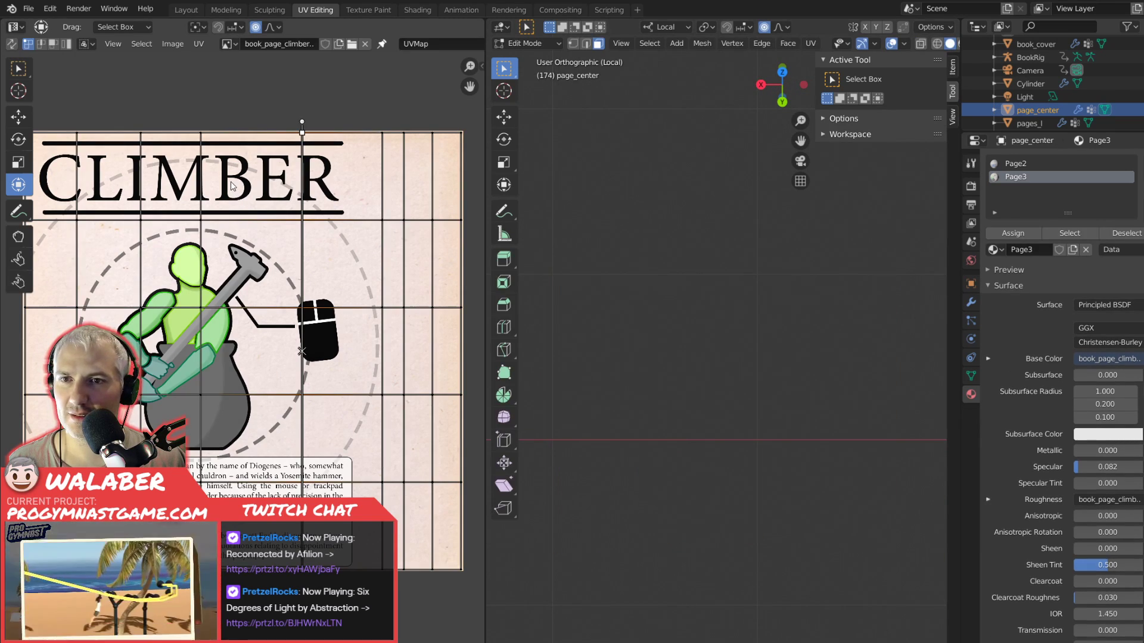
key(Tab)
key(Tab)
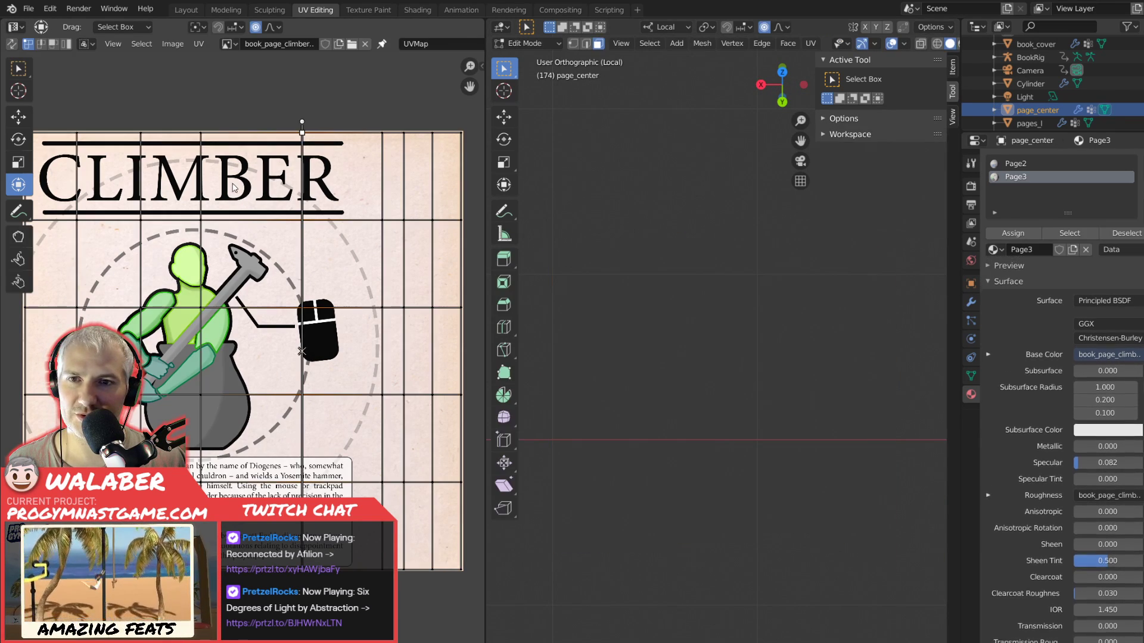
drag(262, 100, 346, 524)
drag(346, 587, 346, 587)
key(g)
key(x)
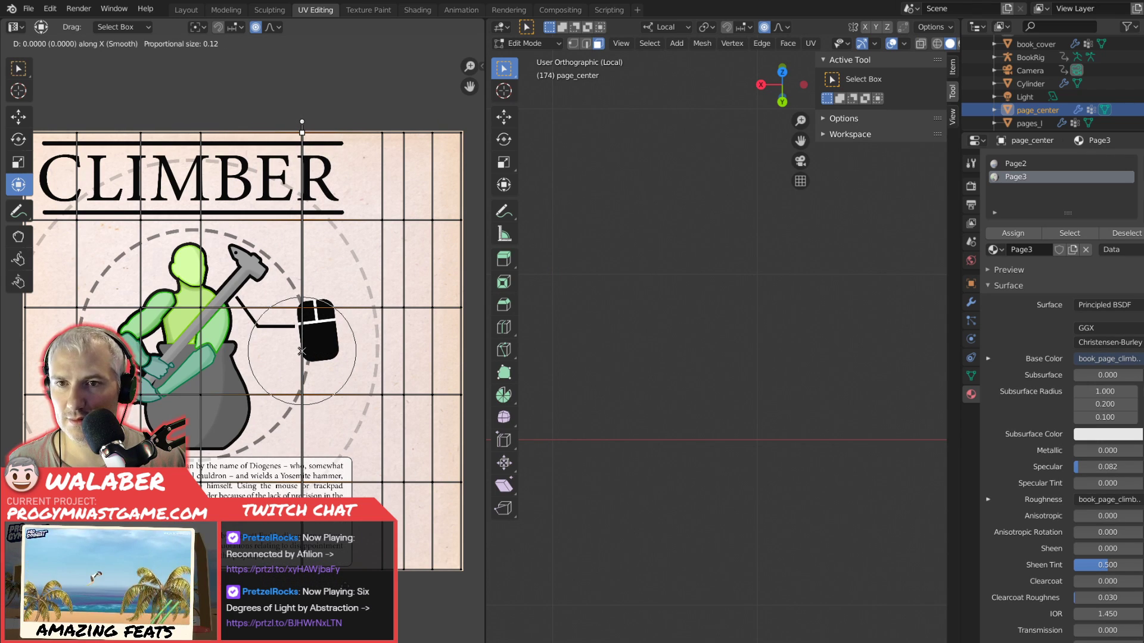
click(335, 589)
key(Tab)
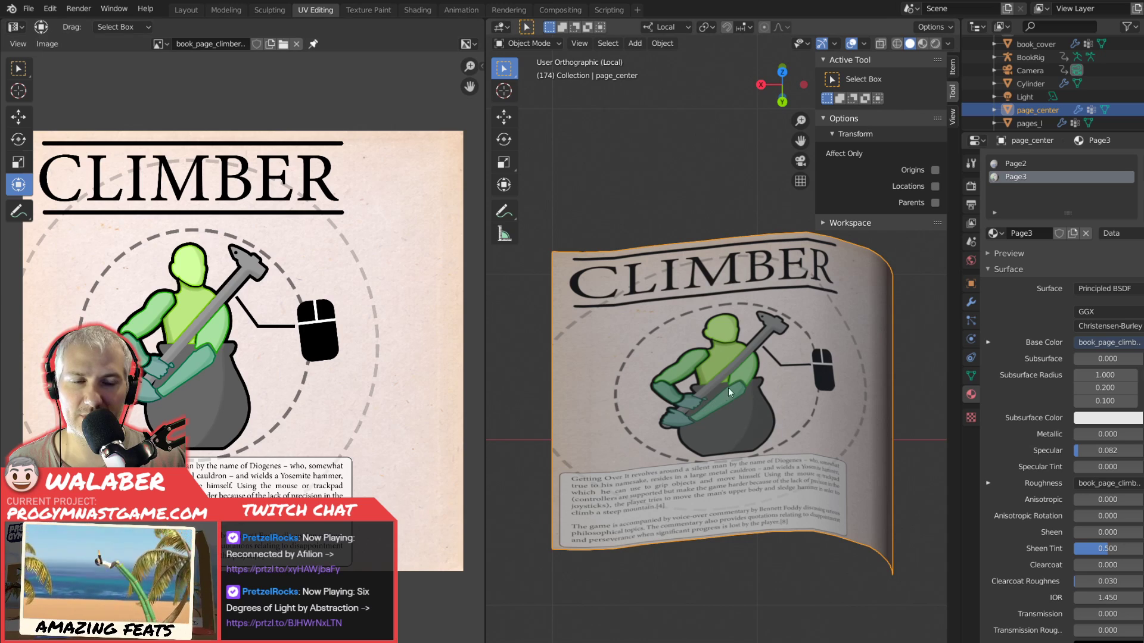
Examine the Climber page from different angles and compare its texture stretching with the UV layout.
key(KP_Decimal)
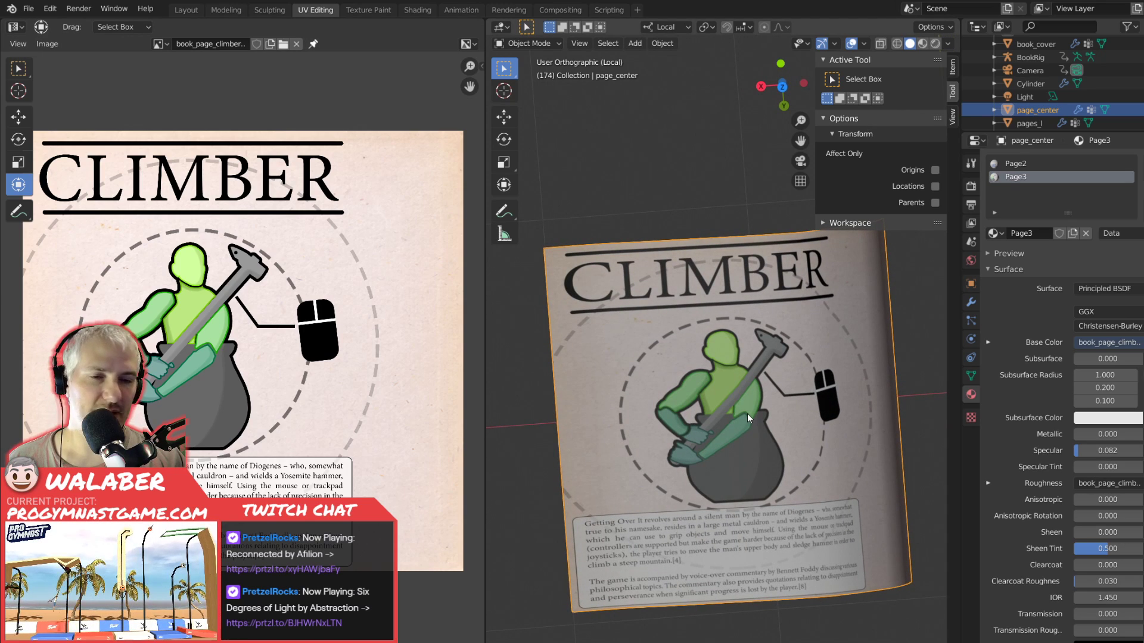
key(KP_5)
key(KP_5)
mouse_move(747, 413)
mouse_down()
mouse_move(731, 398)
mouse_move(726, 413)
mouse_move(754, 423)
mouse_move(753, 395)
mouse_up()
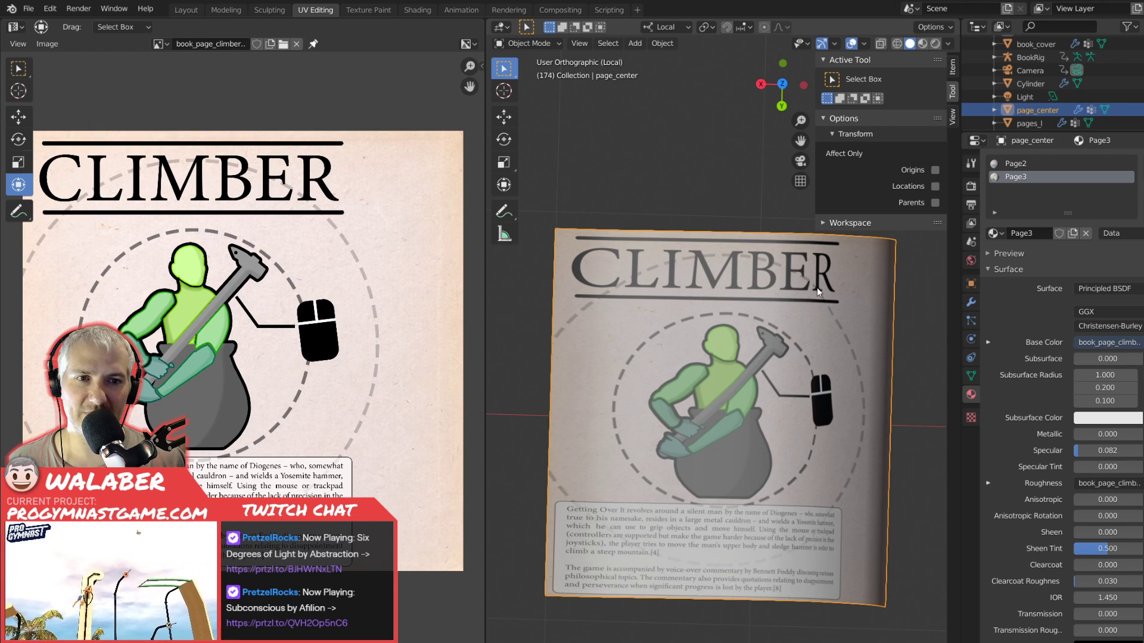
key(Tab)
key(Tab)
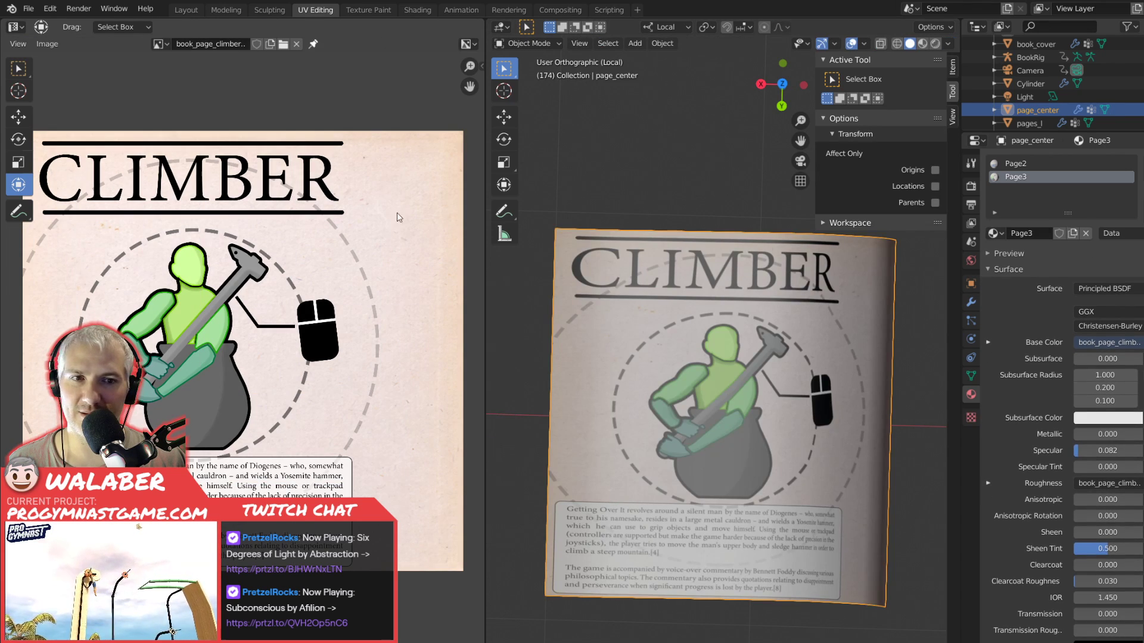
key(Tab)
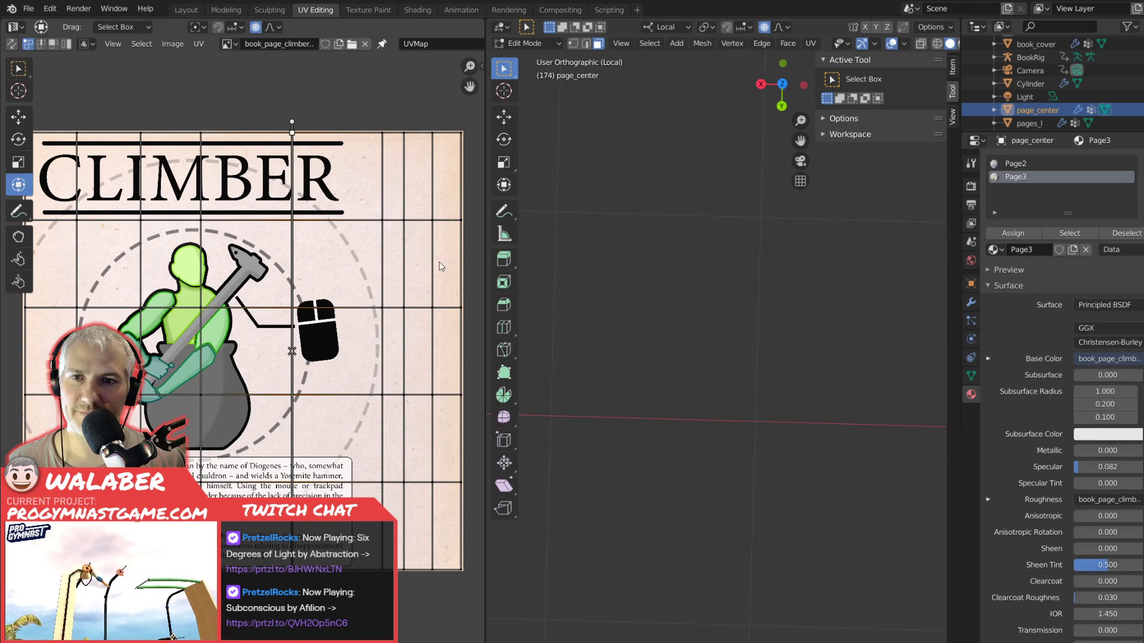
key(Tab)
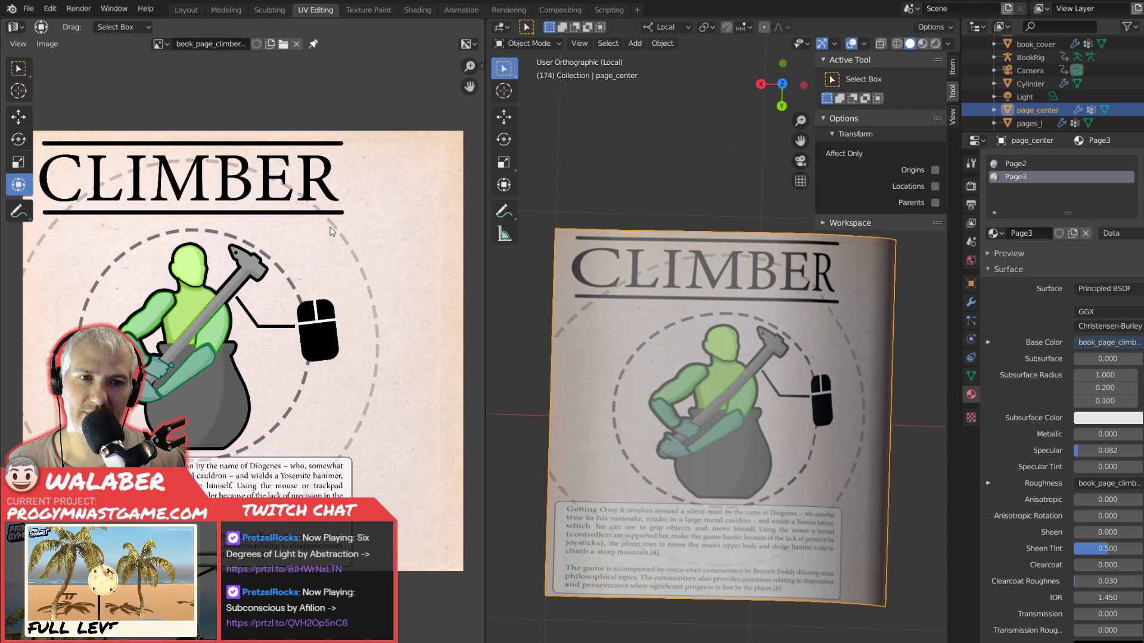
Nudge the UV line beside the mouse drawing slightly back to the right and recheck the page in Object Mode.
key(Tab)
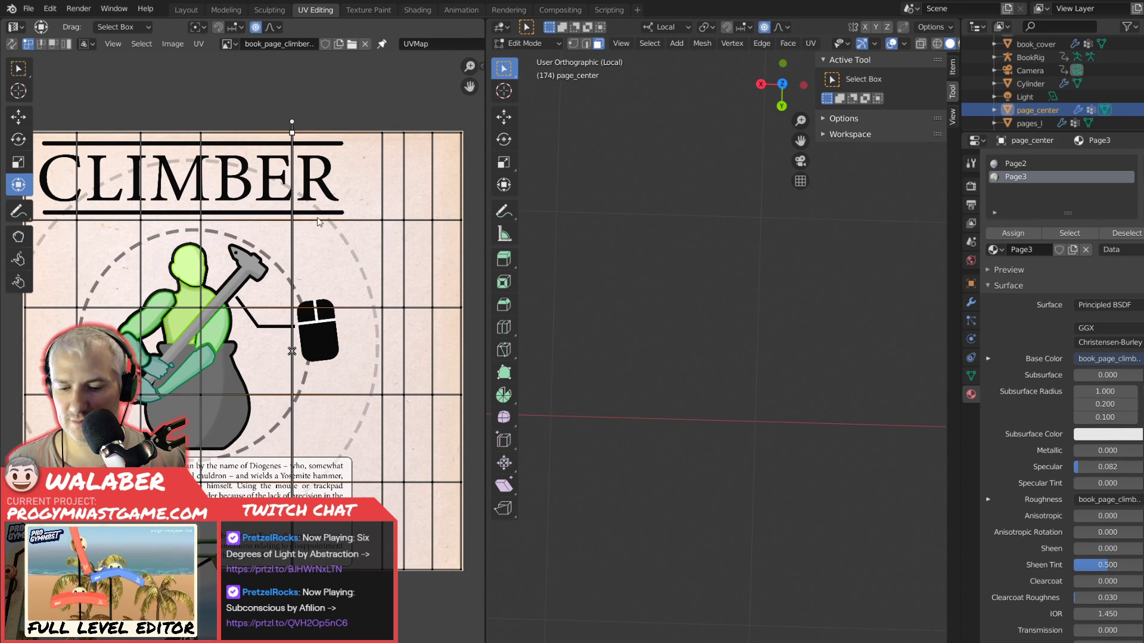
key(Tab)
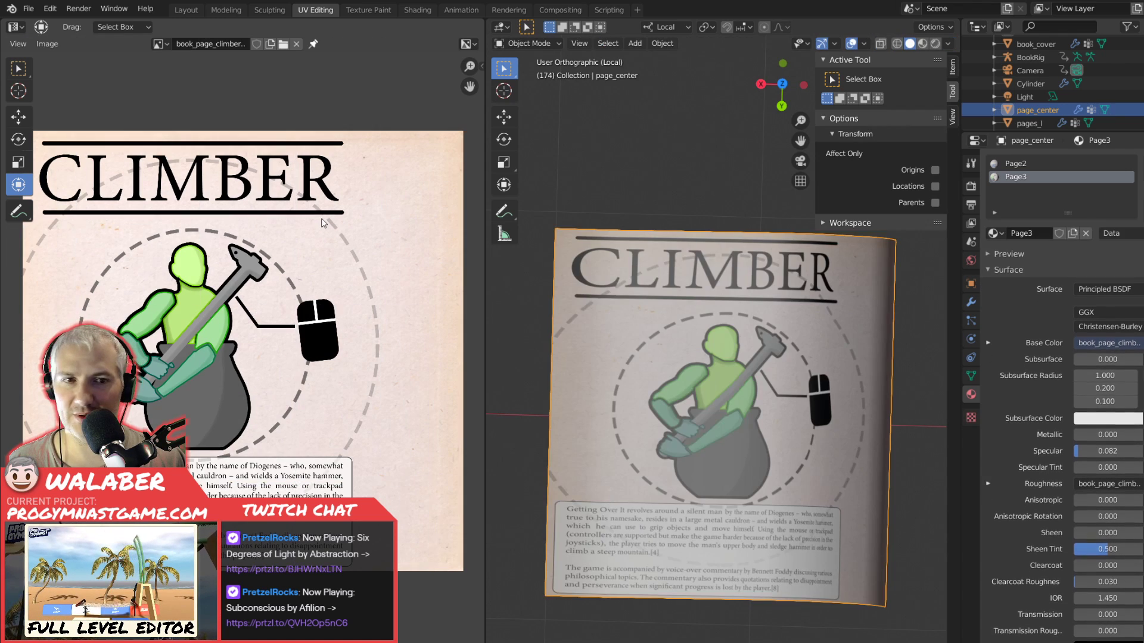
key(Tab)
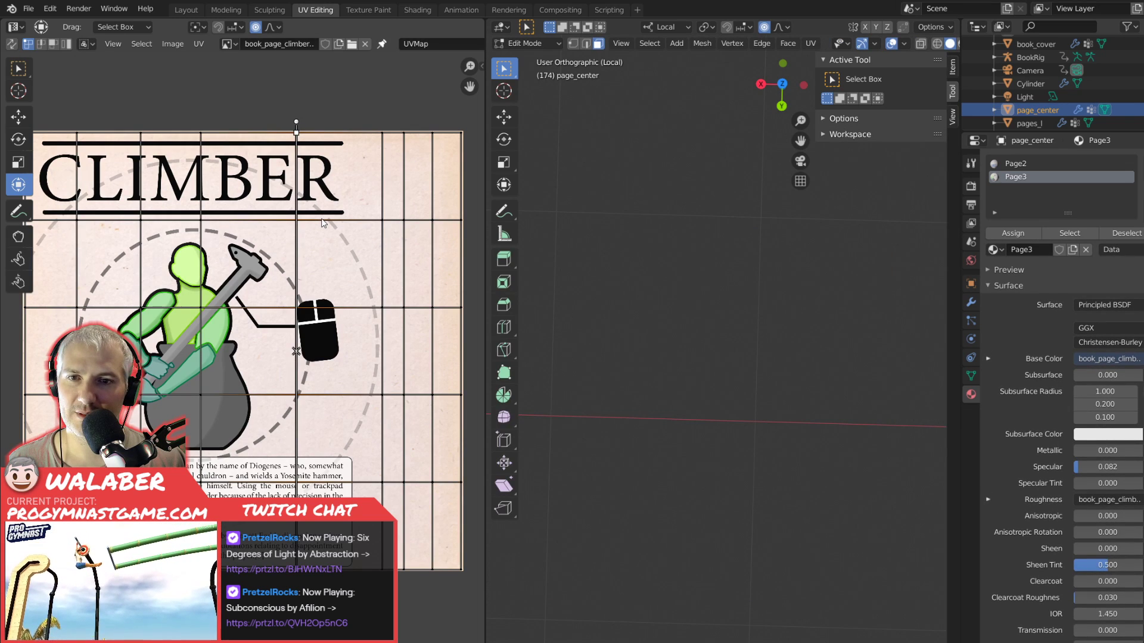
key(Tab)
key(Tab)
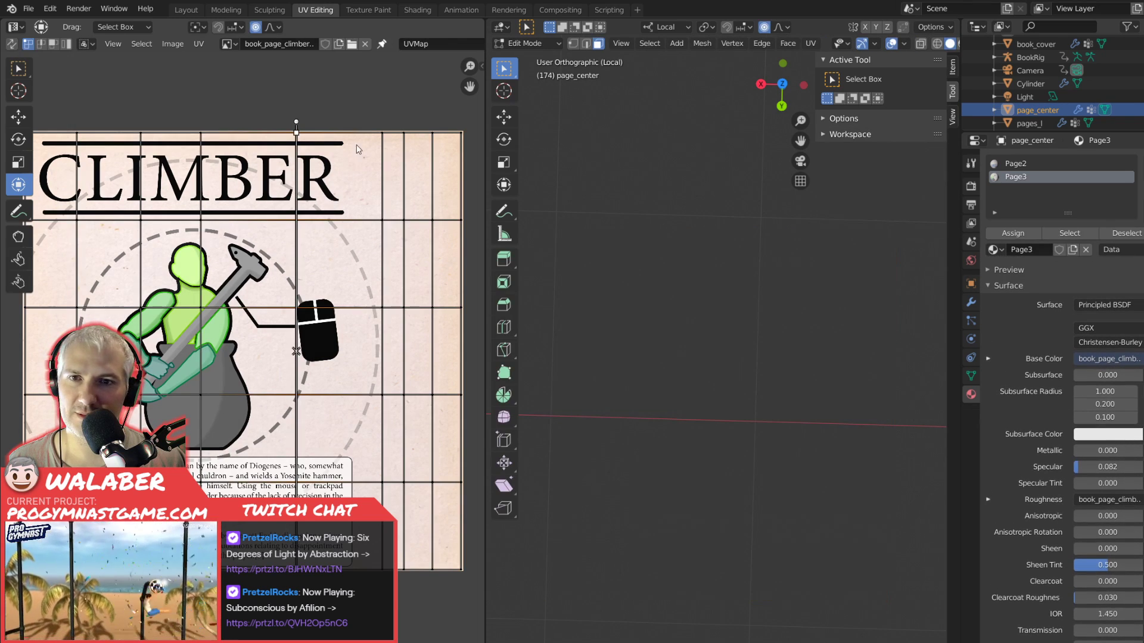
Slide the first vertical UV line right of the mouse drawing slightly left along X and check the page in Object Mode.
drag(364, 110, 397, 566)
key(g)
key(x)
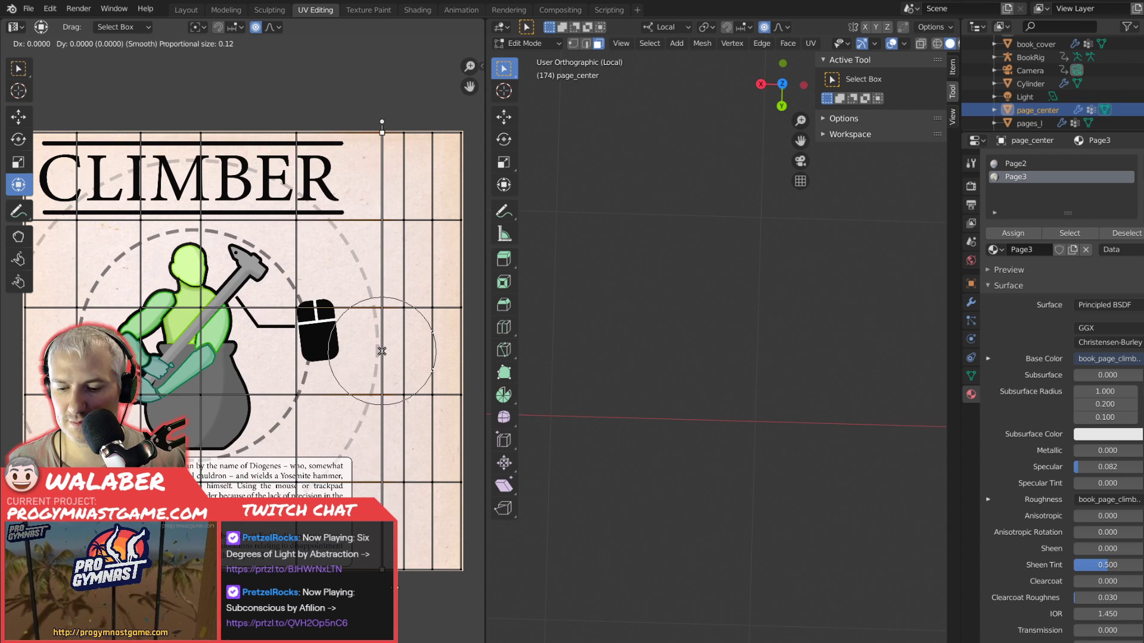
click(374, 351)
key(Tab)
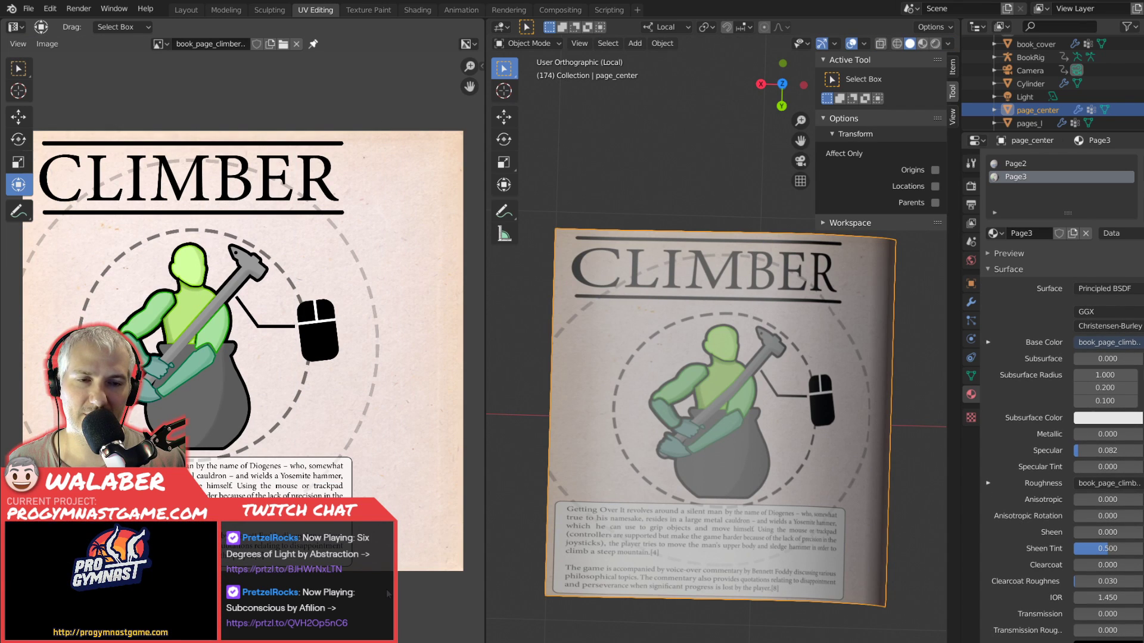
key(Tab)
Move the first UV line right of the mouse drawing farther left along X to widen the texture near the spine.
key(Tab)
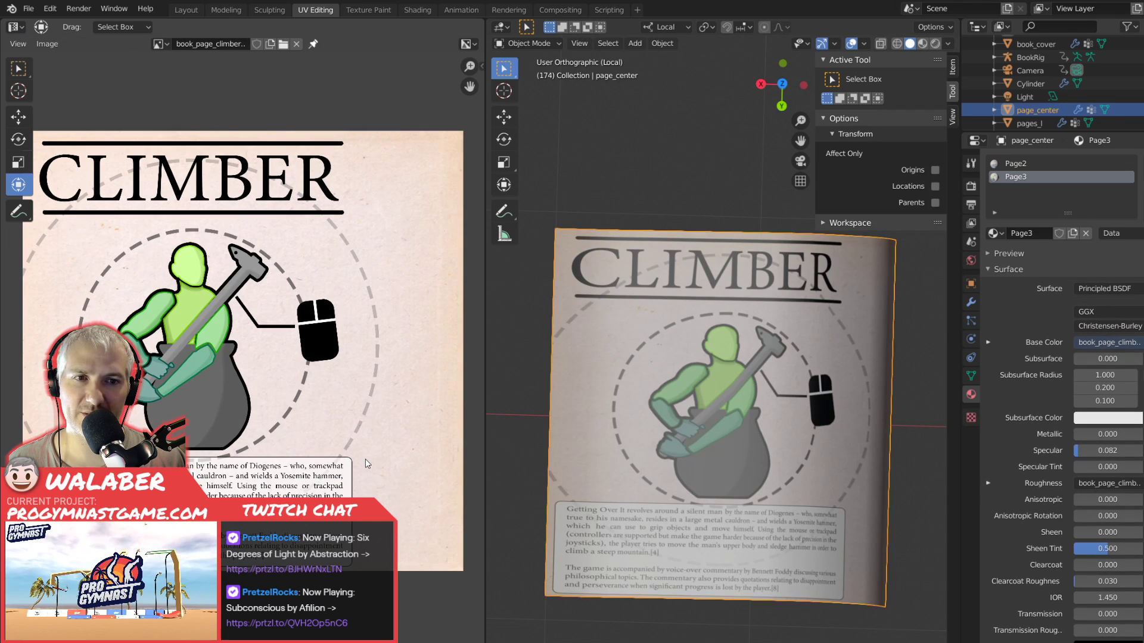
key(Tab)
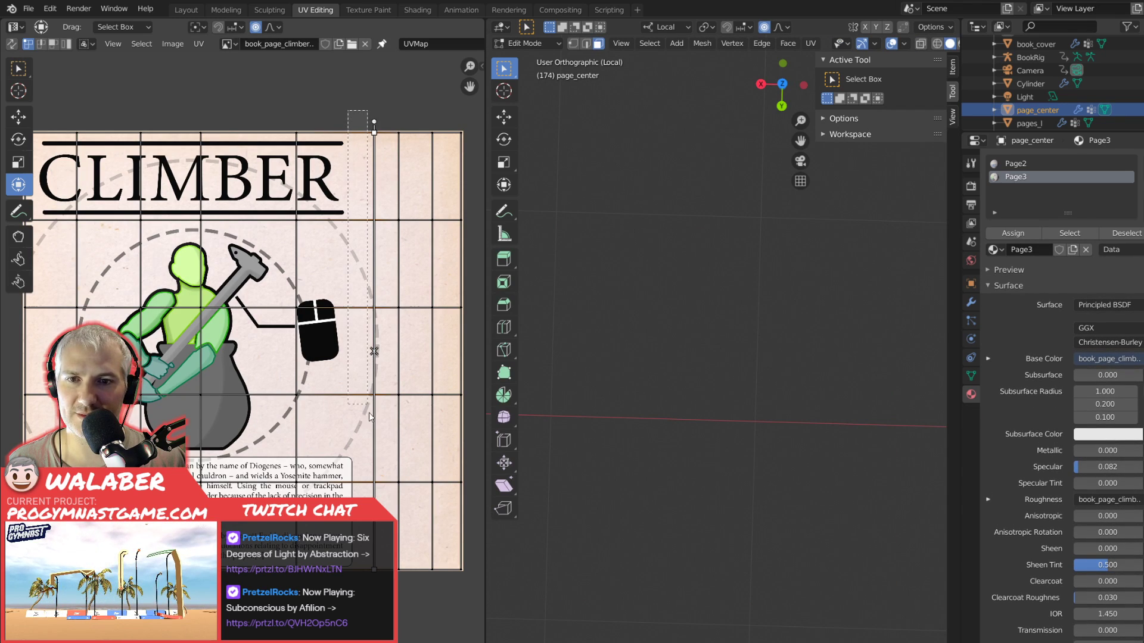
key(g)
key(x)
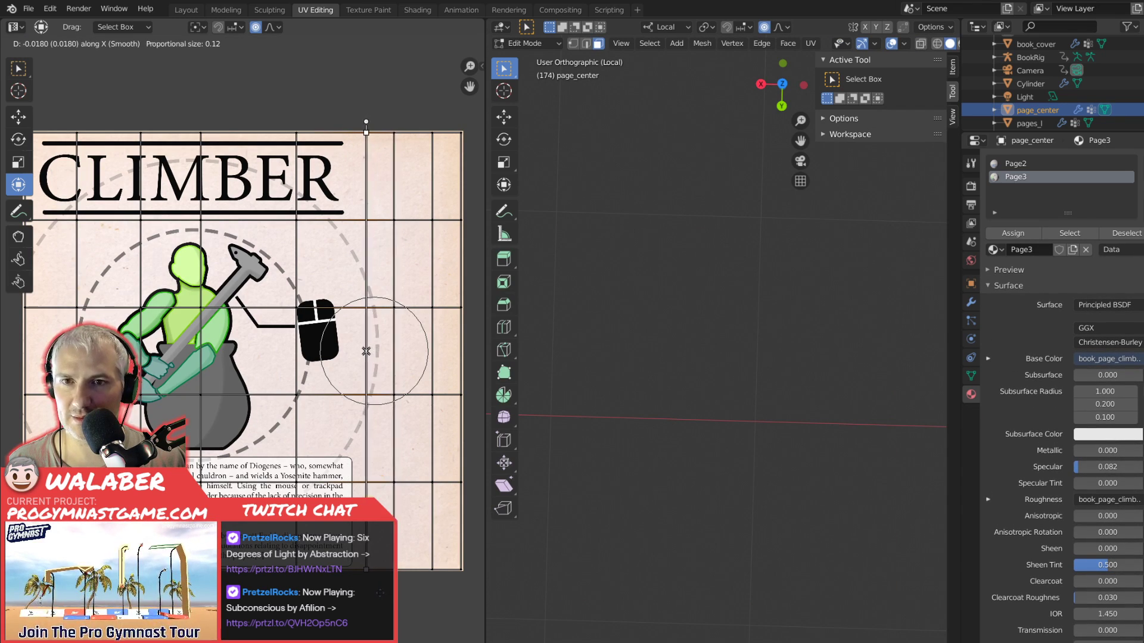
key(Escape)
key(Tab)
key(Tab)
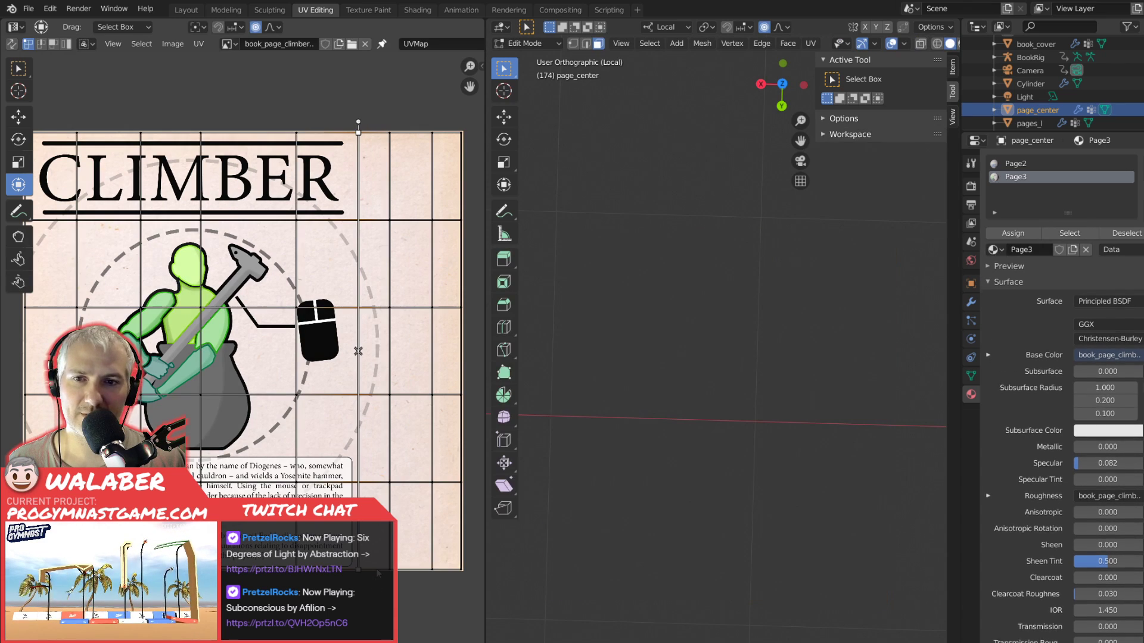
Slide the second vertical UV line right of the mouse drawing left along X with the proportional size reduced to 0.01.
drag(377, 118, 410, 532)
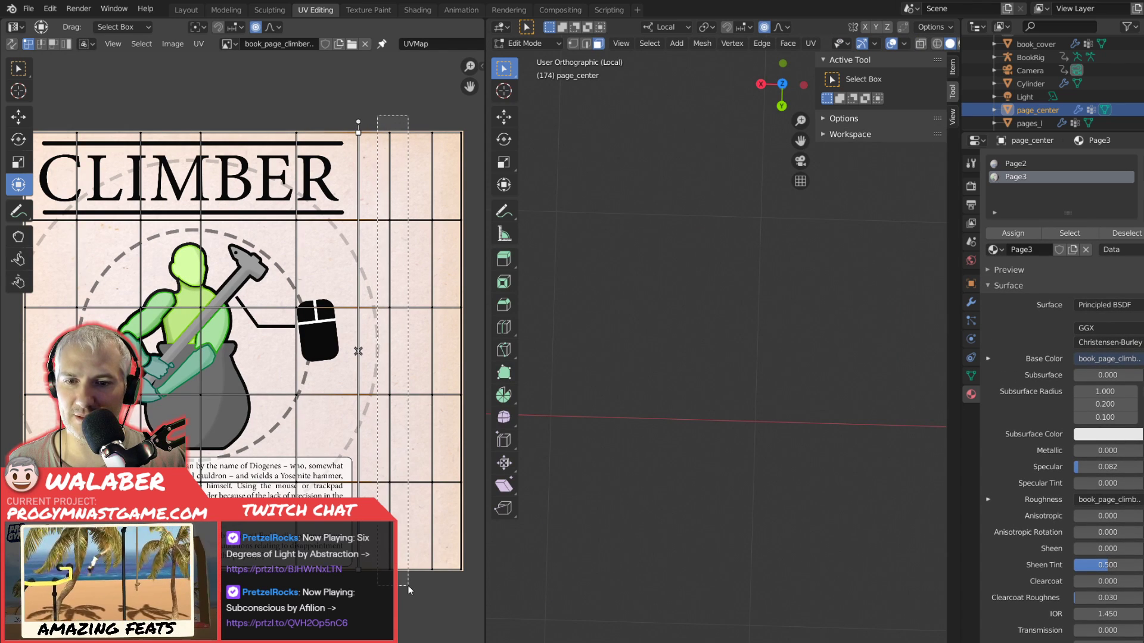
drag(409, 585, 408, 585)
key(Tab)
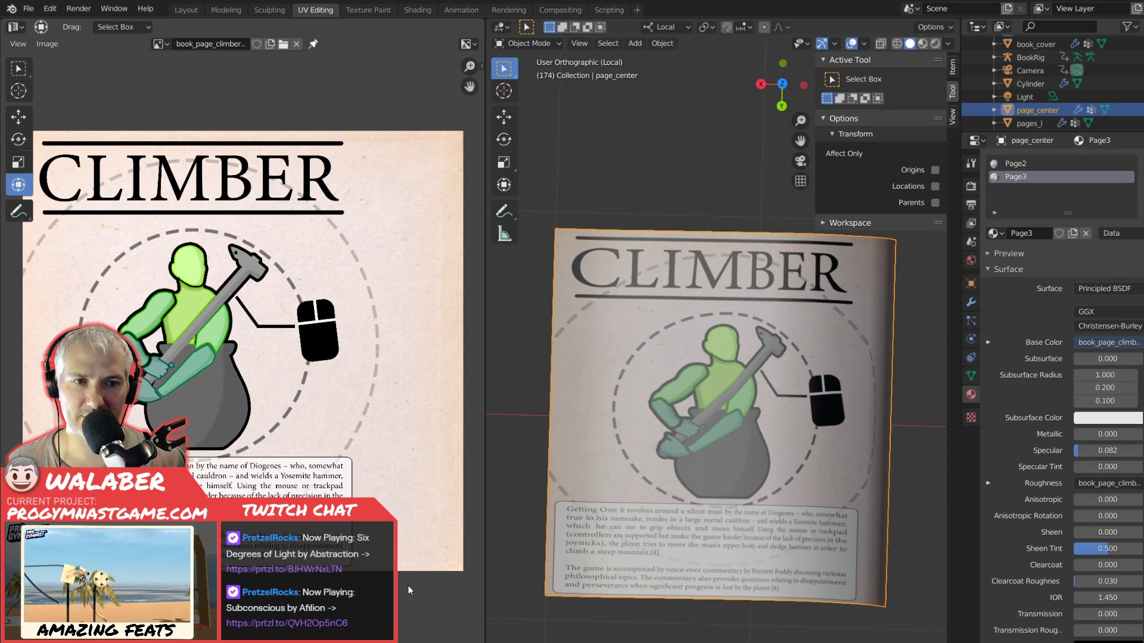
key(Tab)
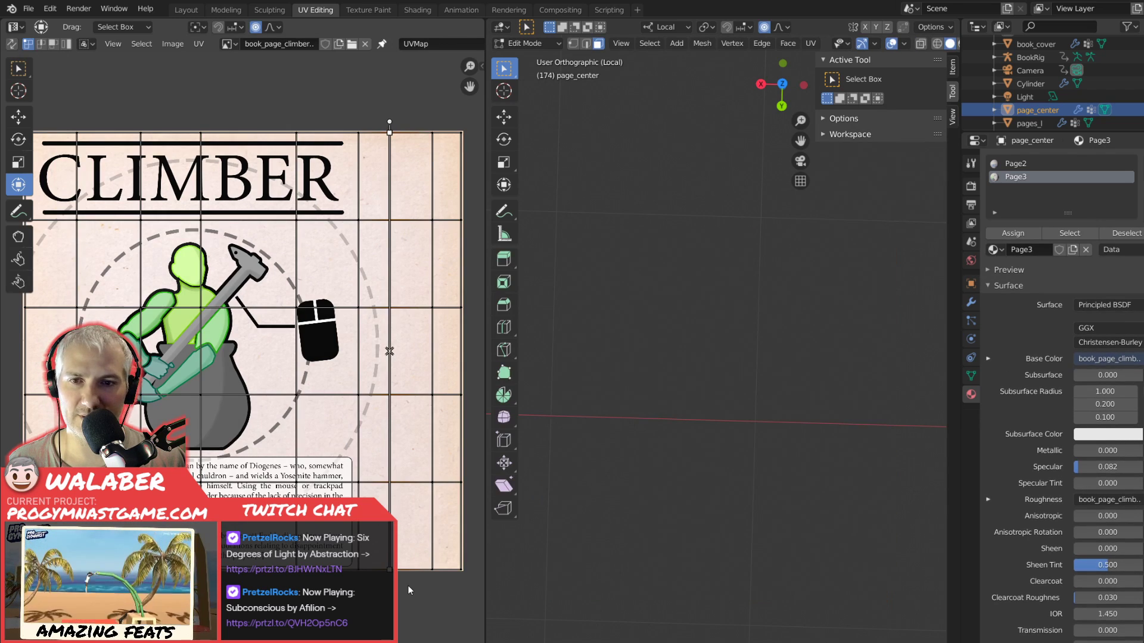
key(g)
key(x)
scroll(417, 587, up, 4)
scroll(416, 587, up, 20)
click(404, 586)
key(Tab)
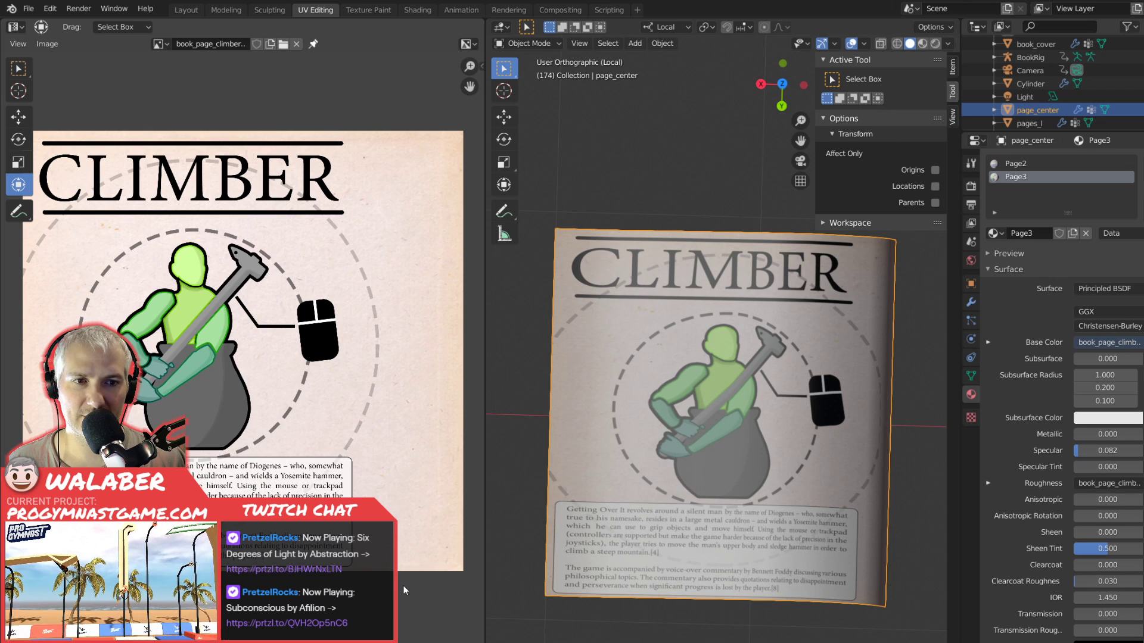
Move the same second UV line about 0.074 to the right along X and check the page.
key(Tab)
key(g)
key(x)
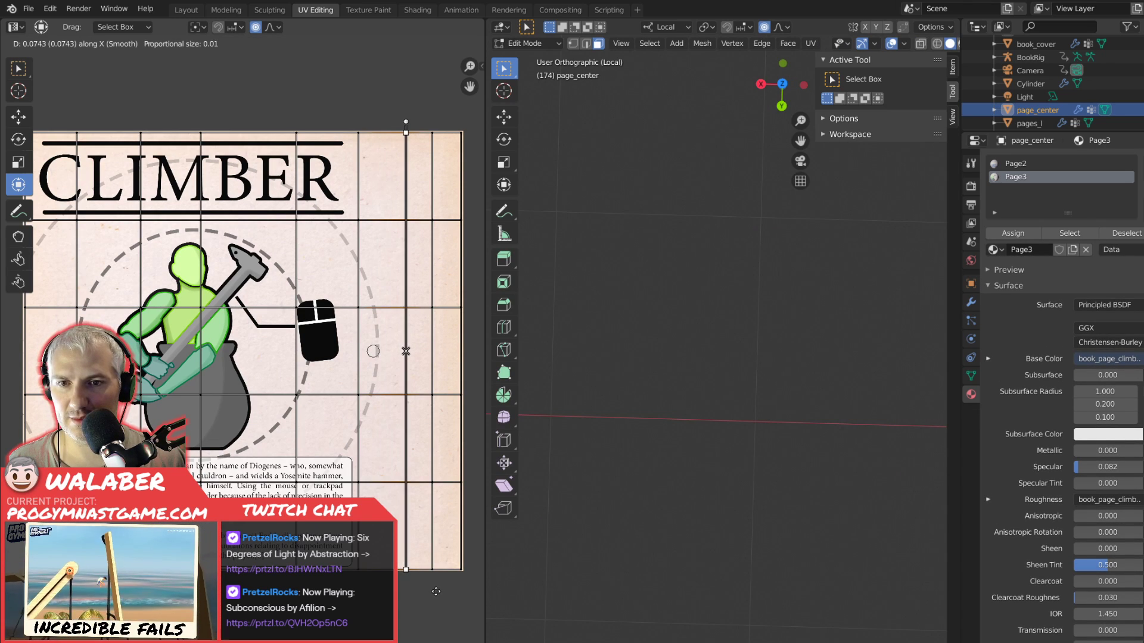
click(436, 592)
key(Tab)
Shift the second UV line back left along X so it sits between its neighbouring lines, and view the page in Object Mode.
key(Tab)
key(g)
key(x)
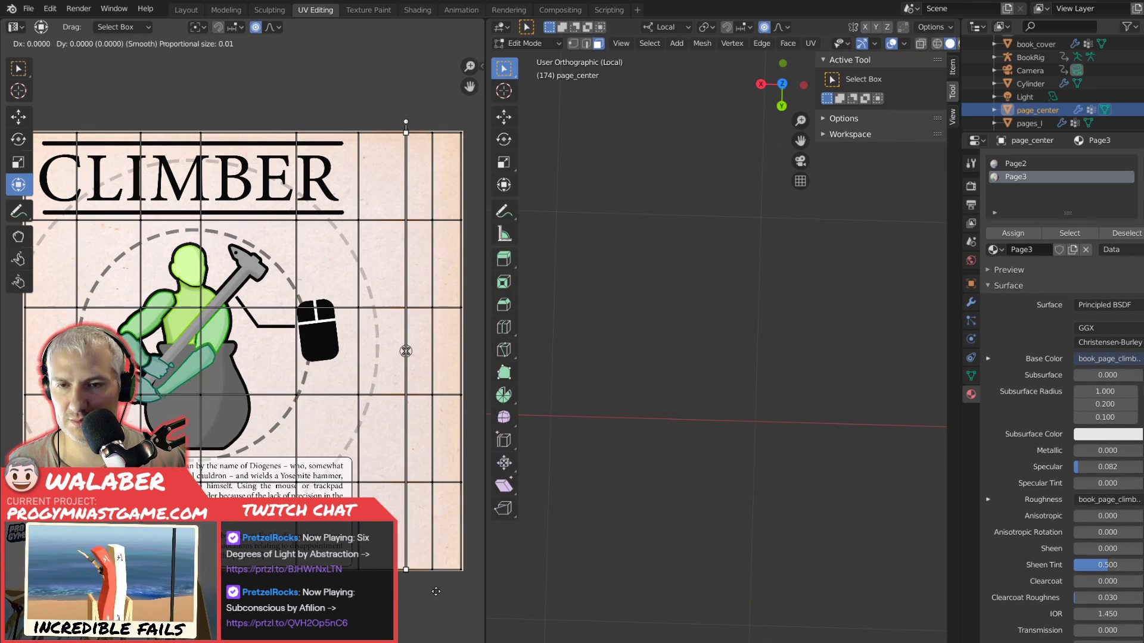
click(417, 592)
Select the first two UV lines right of the mouse drawing and compare the page with its Edit Mode mesh from an angle.
key(Tab)
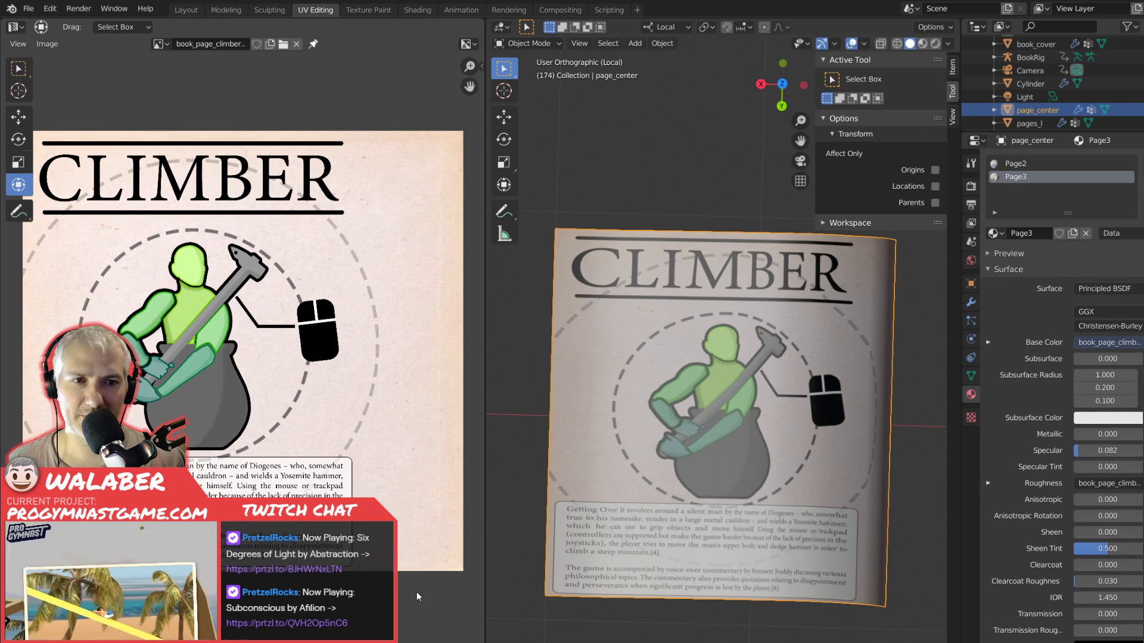
key(Tab)
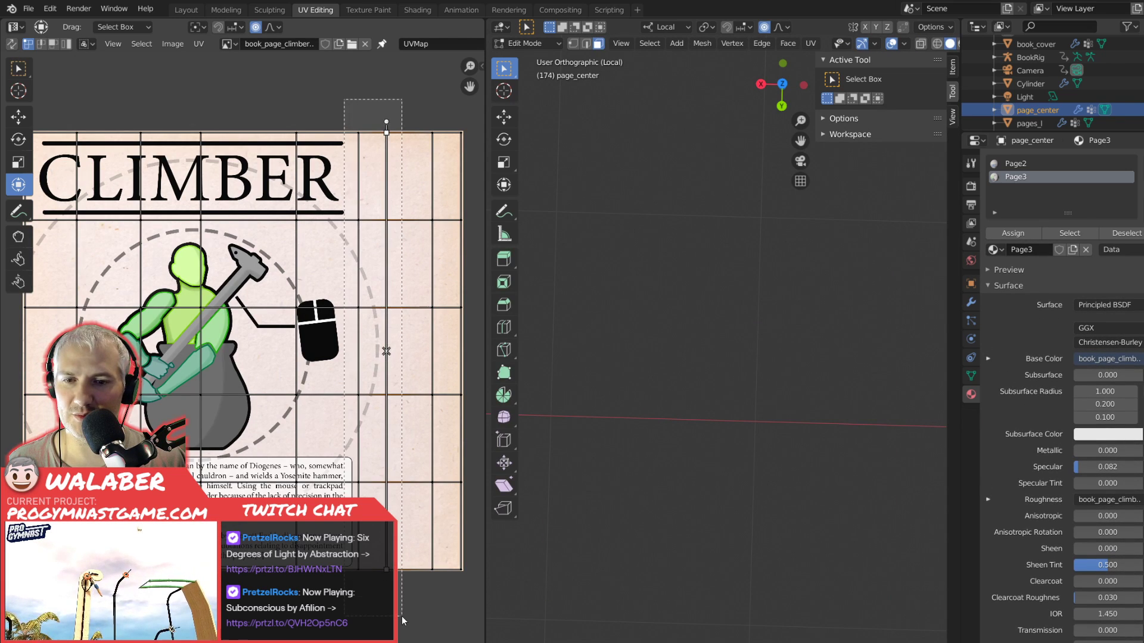
click(409, 603)
key(Tab)
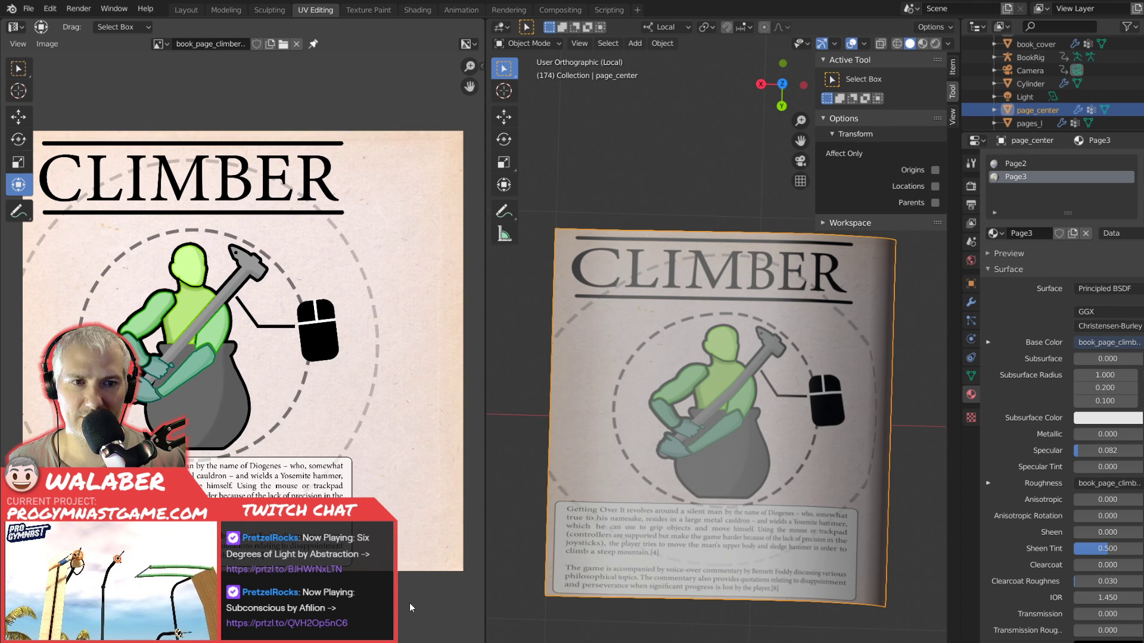
key(Tab)
key(Tab)
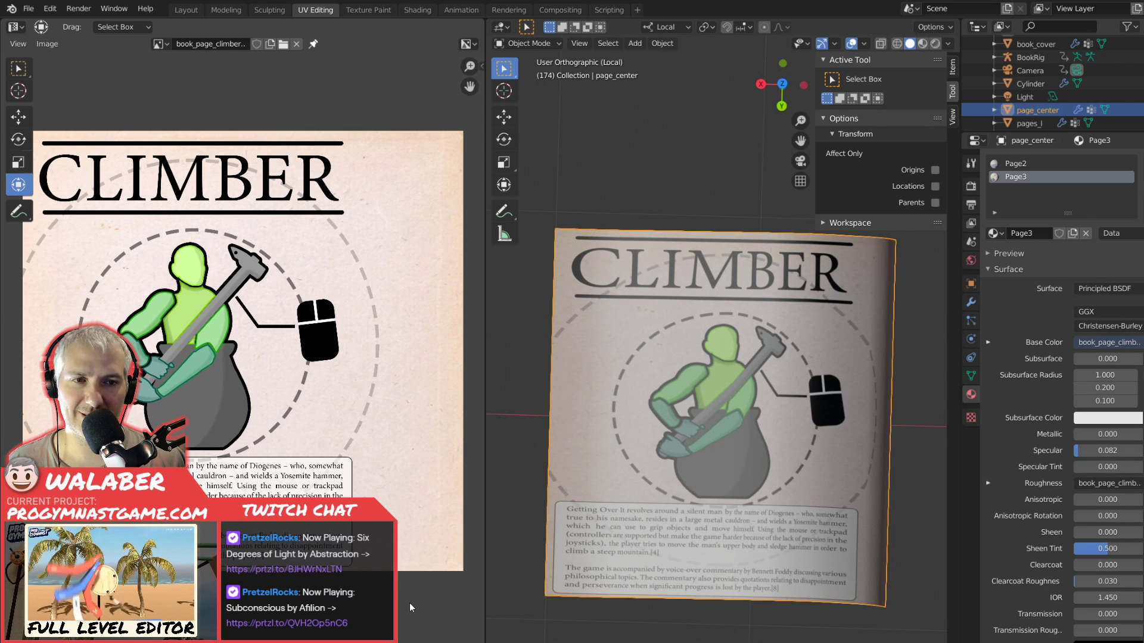
drag(642, 566, 613, 486)
key(Tab)
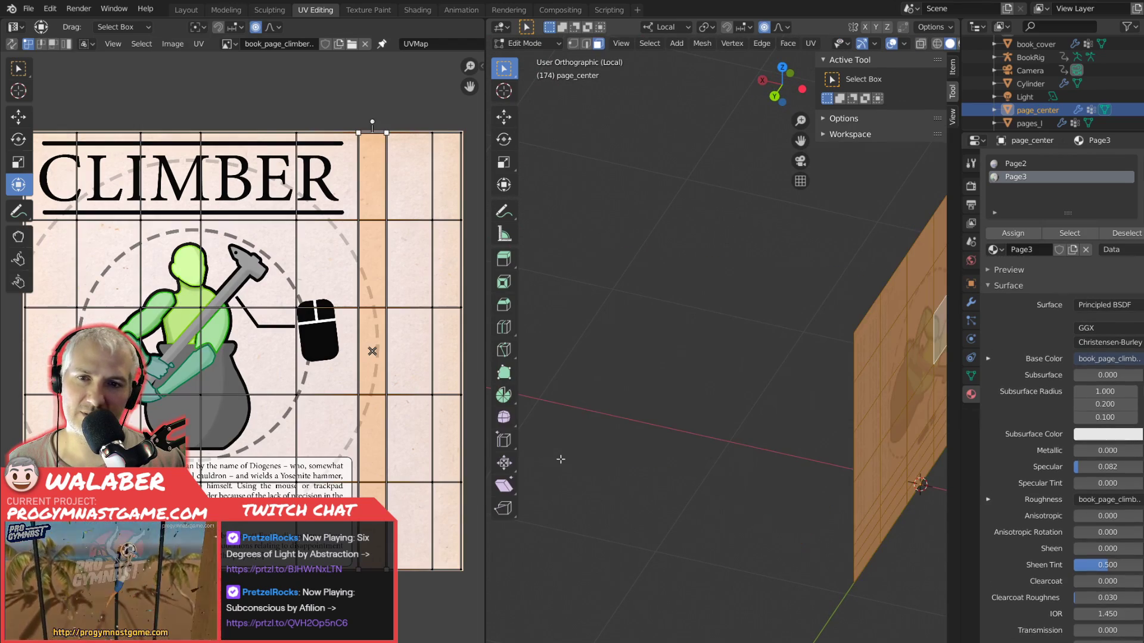
Move the second and third vertical UV lines right of the mouse drawing about 0.018 left along X.
drag(384, 109, 437, 595)
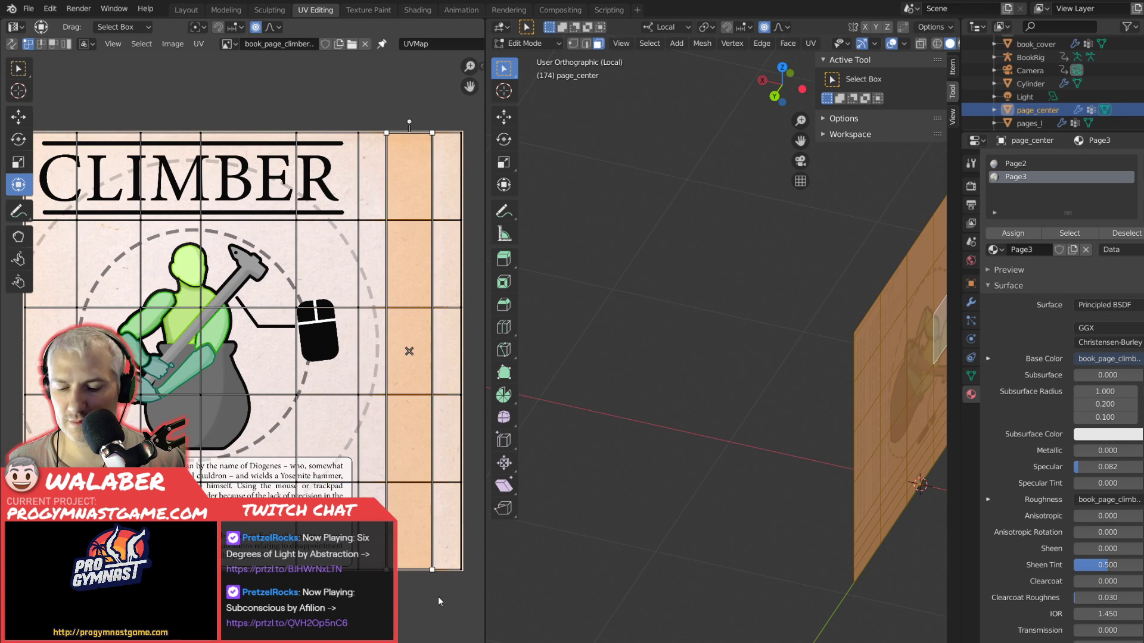
key(g)
key(x)
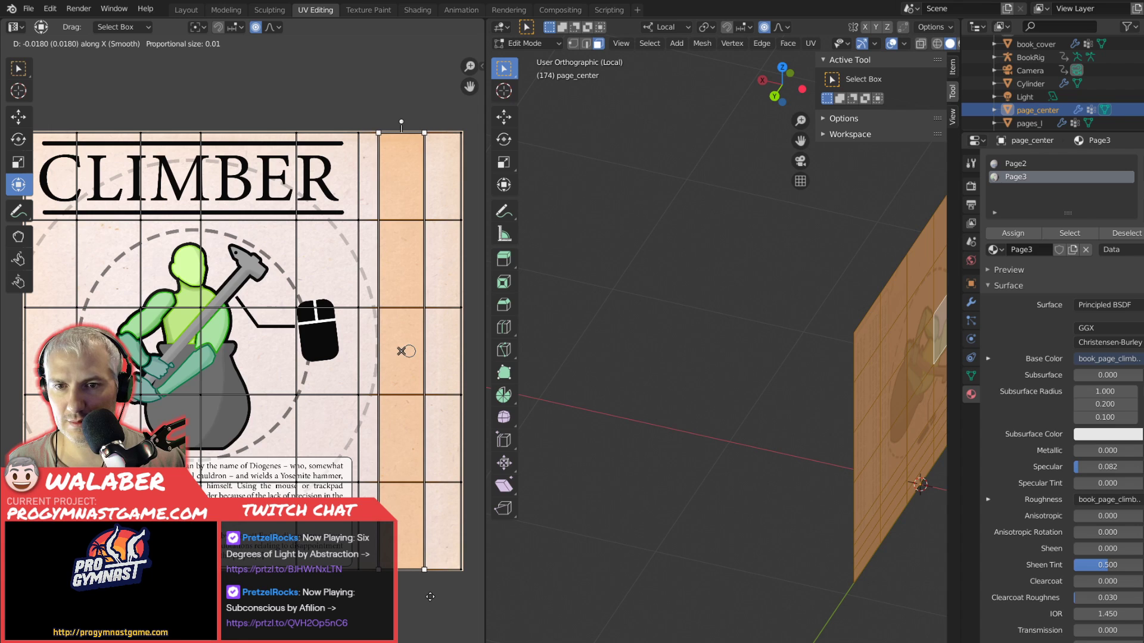
click(431, 596)
Slide only the third UV line right of the mouse drawing further left along X and inspect the curled page in Object Mode.
drag(416, 97, 438, 598)
key(g)
key(x)
click(409, 595)
key(Tab)
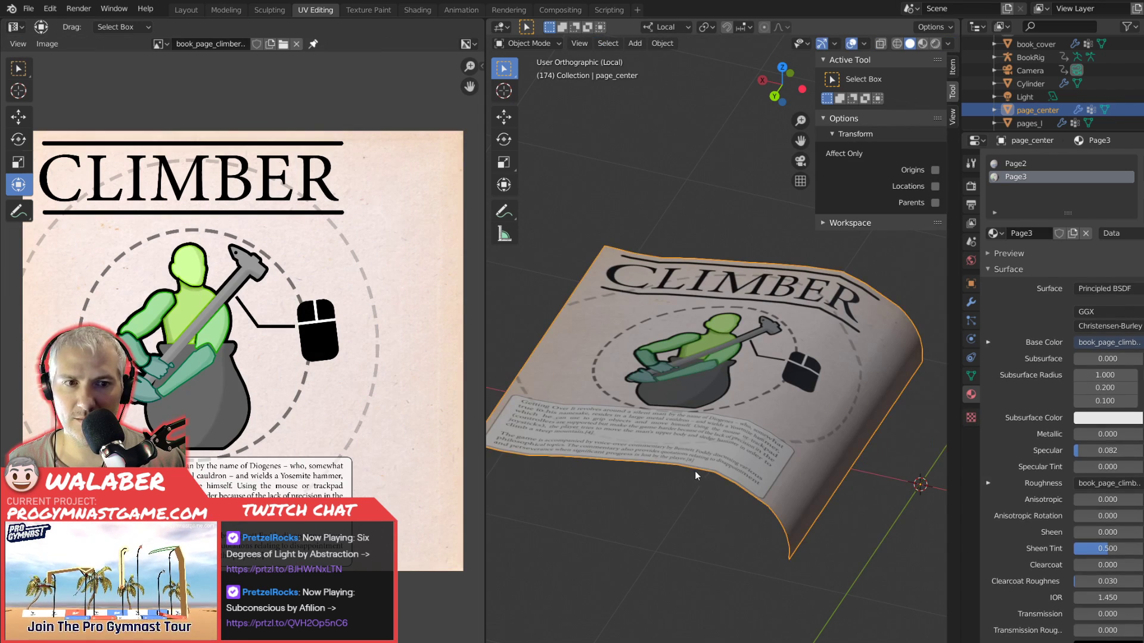
drag(674, 388, 704, 423)
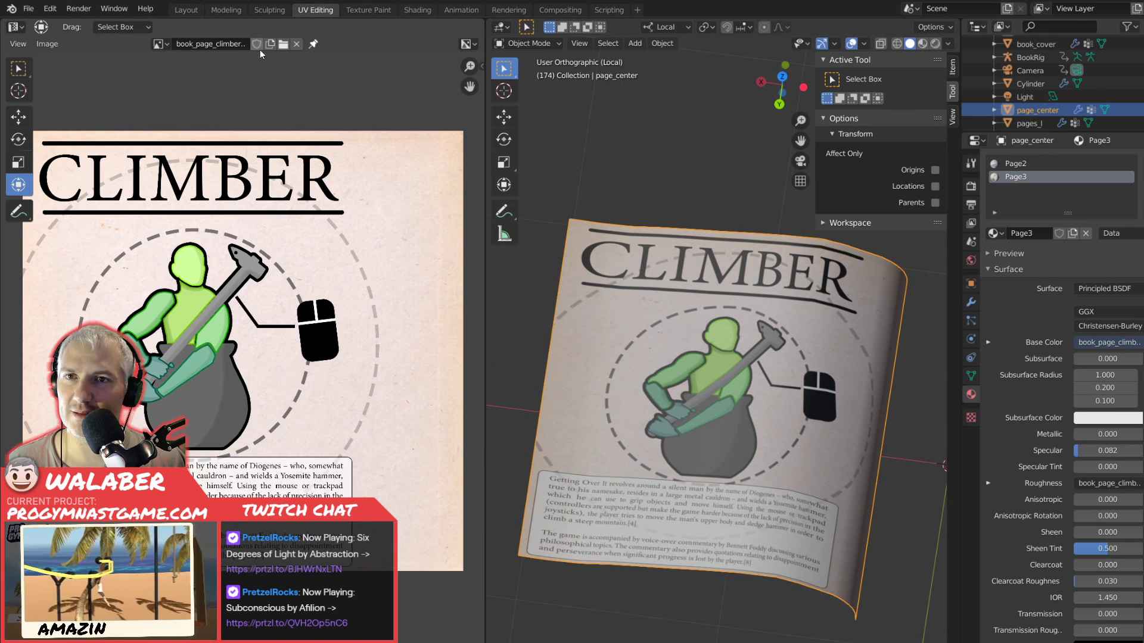
Examine the page on the open book in the Animation workspace, in Object and Edit Mode, and return to the UV Editing workspace.
click(461, 9)
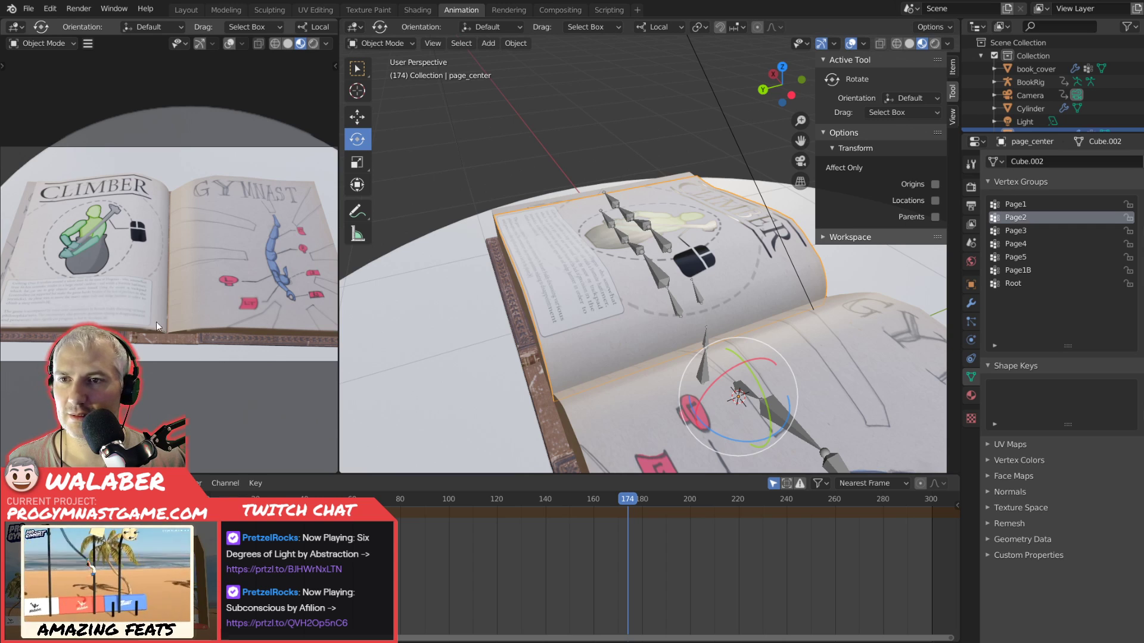
mouse_move(632, 501)
mouse_down()
mouse_move(417, 496)
mouse_move(628, 488)
mouse_up()
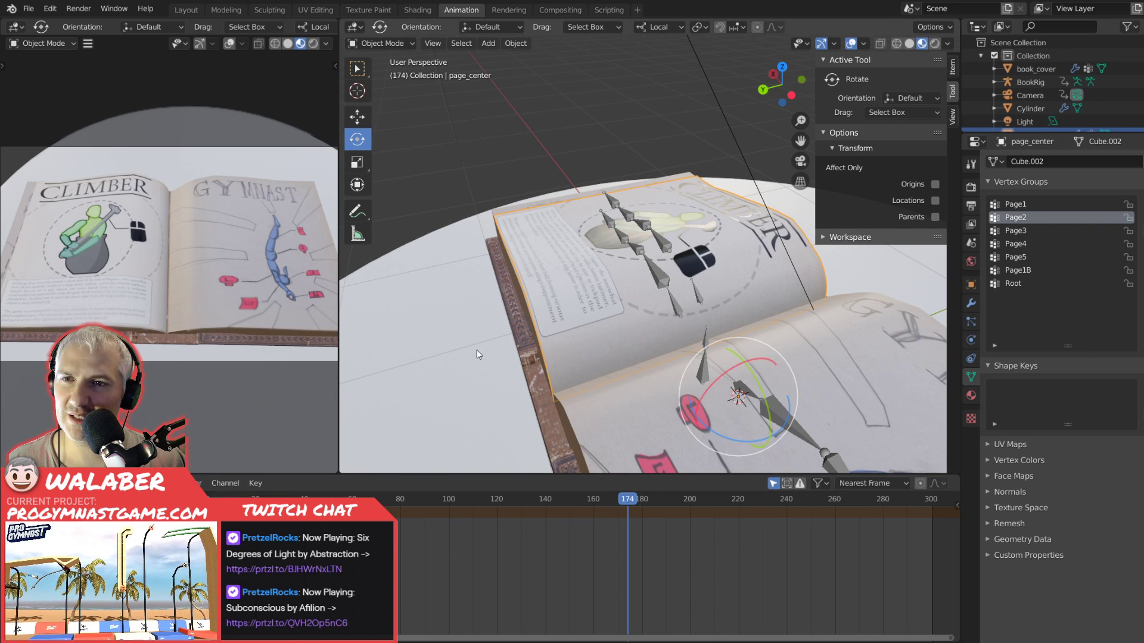
key(Tab)
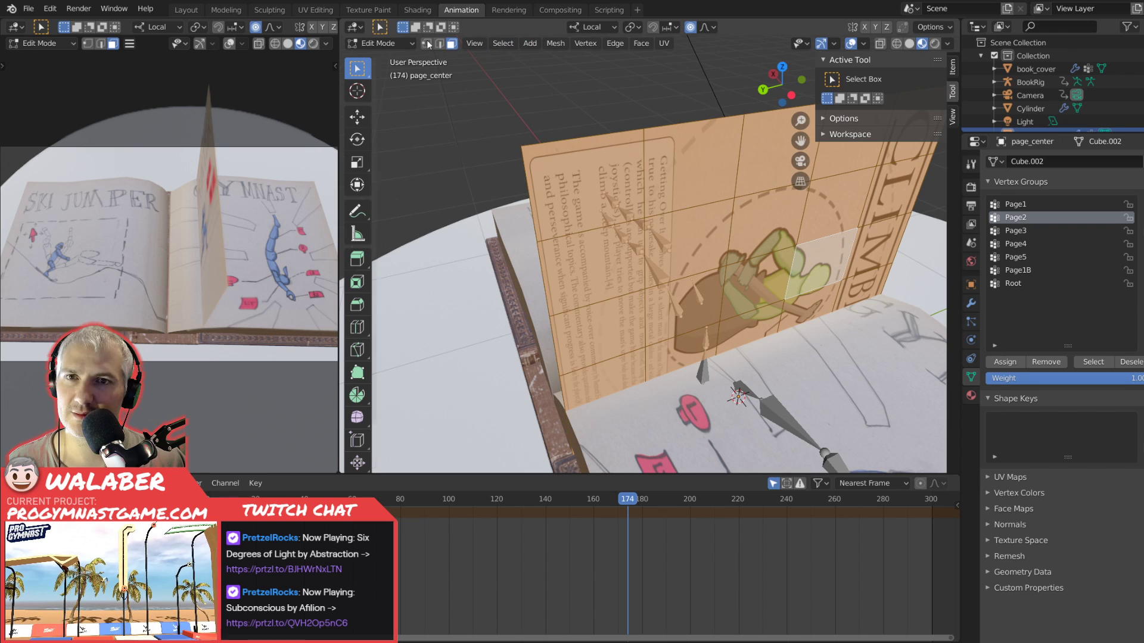
key(Tab)
click(315, 9)
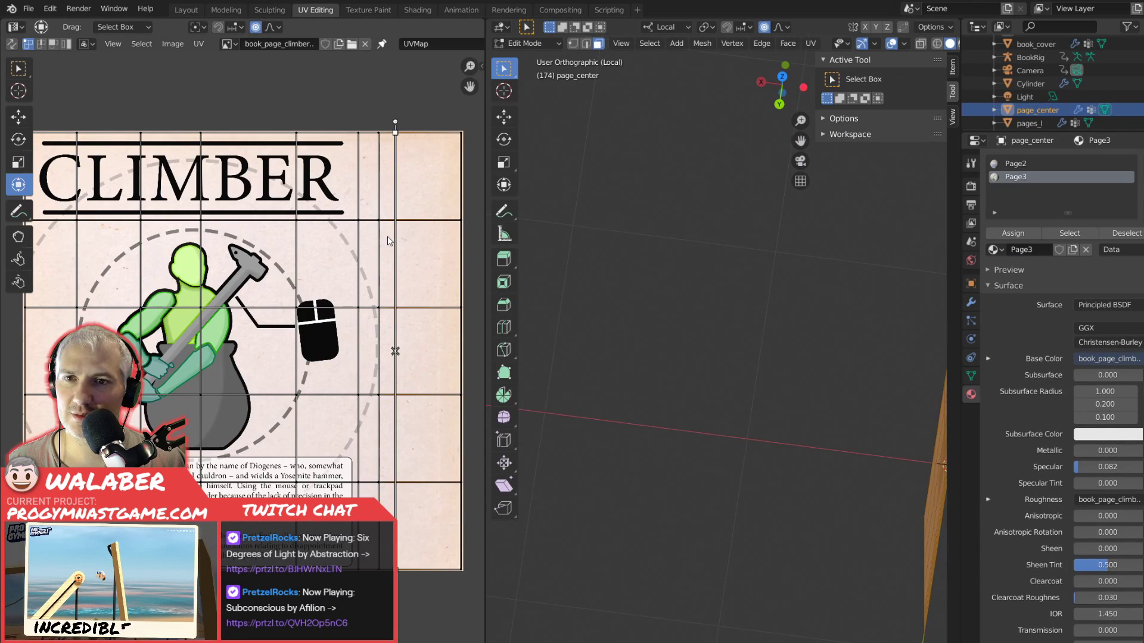
Shift the four UV lines from the mouse drawing's left edge to its right slightly left along X and view the page in Object Mode.
drag(258, 106, 426, 586)
key(g)
key(x)
click(420, 587)
key(Tab)
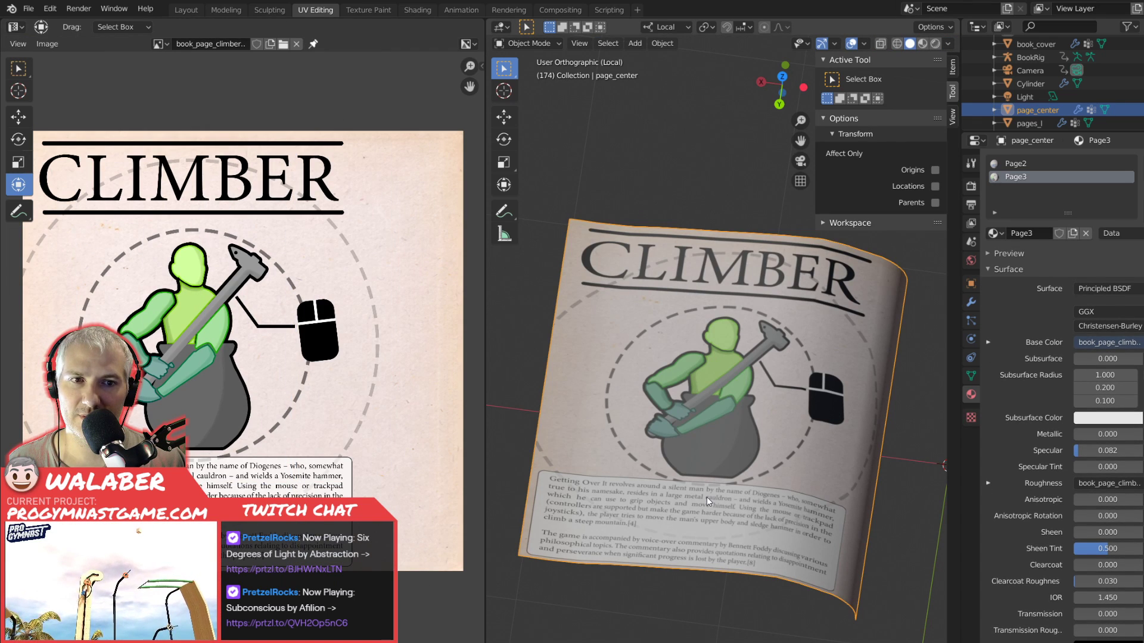
Select the three vertical UV lines across the climber's side of the page and shift them slightly right along X.
key(Tab)
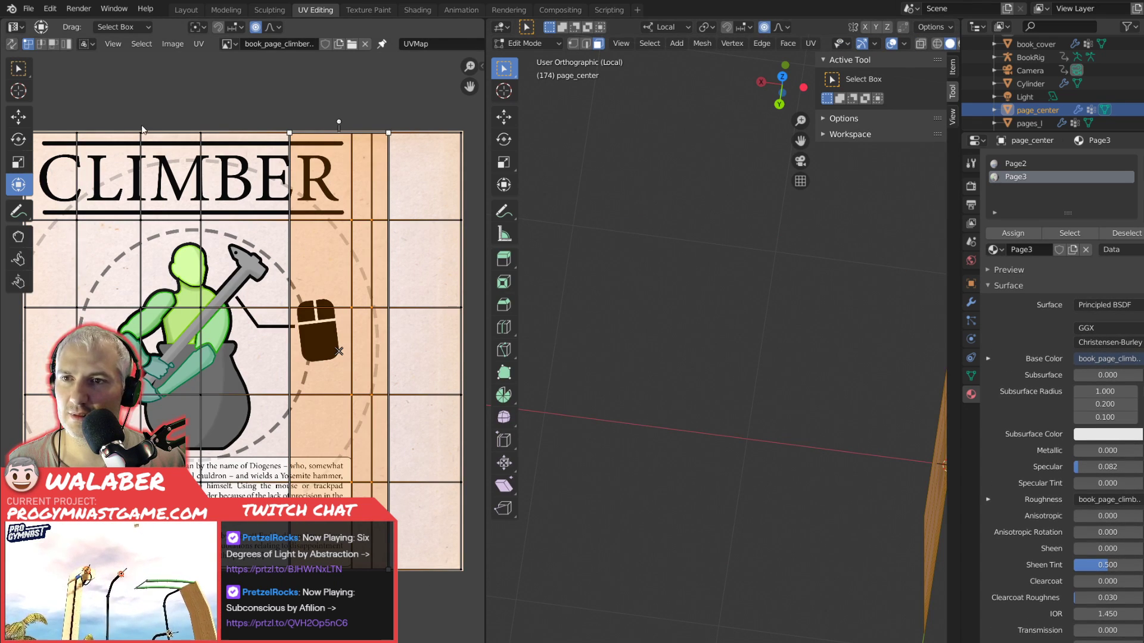
drag(60, 106, 244, 453)
drag(245, 587, 237, 586)
key(g)
key(x)
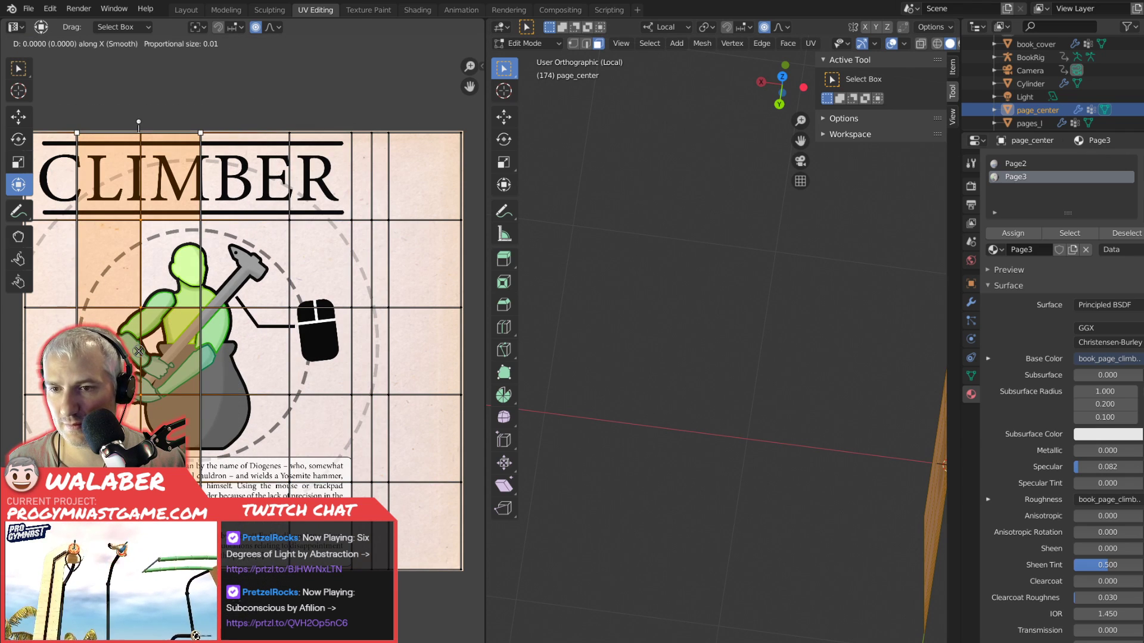
click(243, 587)
Move the two vertical UV lines crossing the climber's body slightly further right along X.
drag(128, 99, 240, 587)
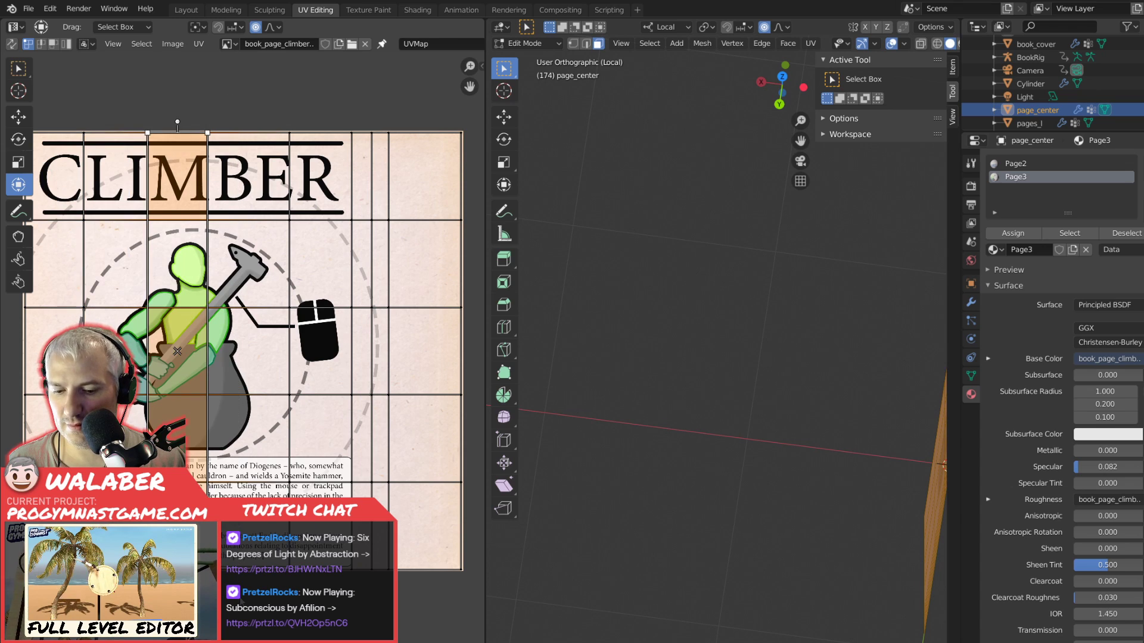
key(g)
key(x)
click(201, 213)
Nudge the UV line on the right of the climber's body slightly right along X and scrub the book animation to check the page.
drag(220, 220, 247, 587)
key(g)
key(x)
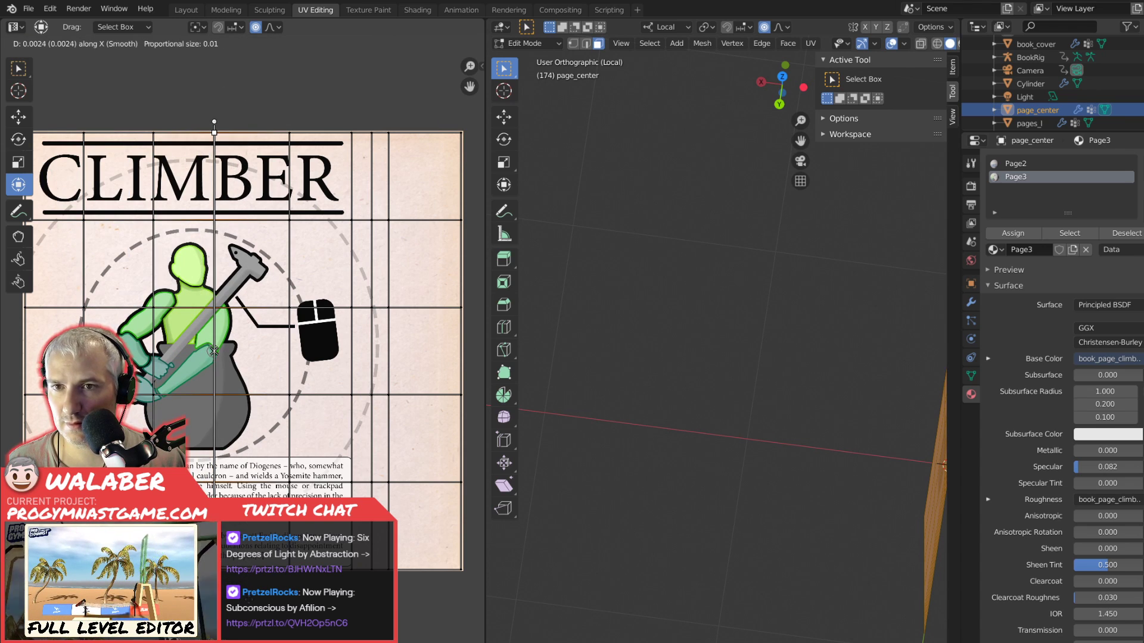
click(213, 352)
key(Tab)
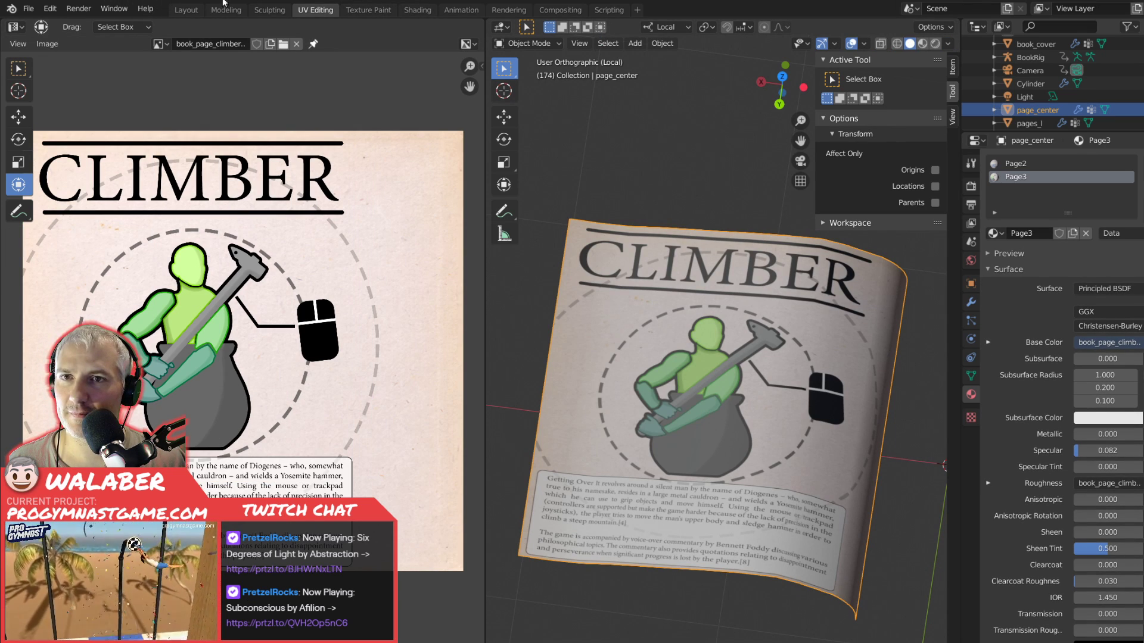
click(466, 10)
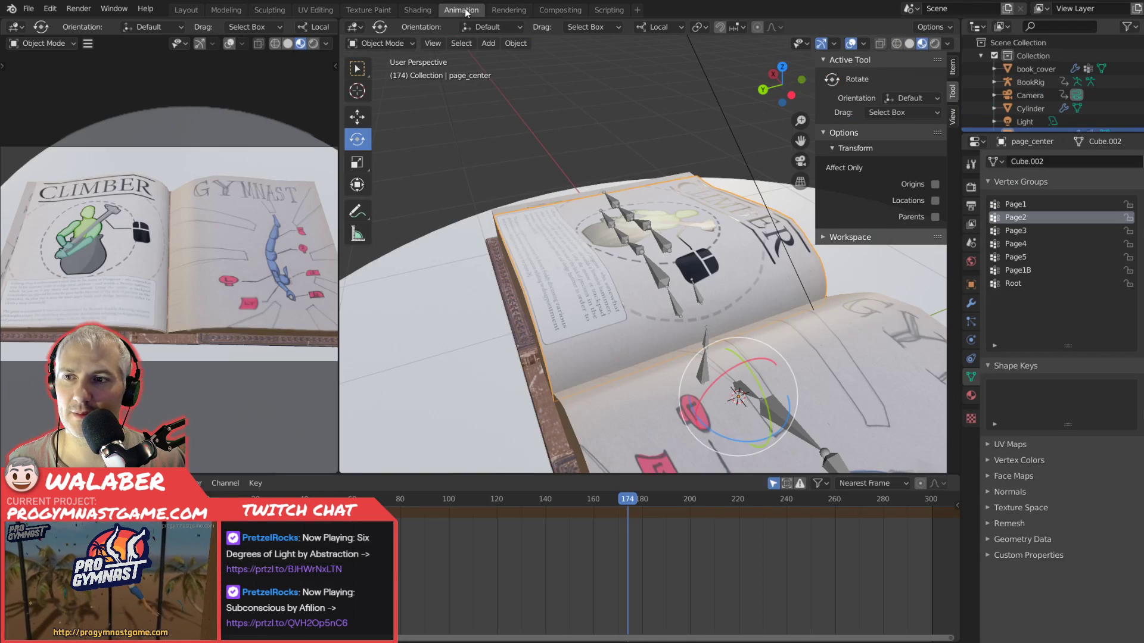
drag(624, 505, 441, 490)
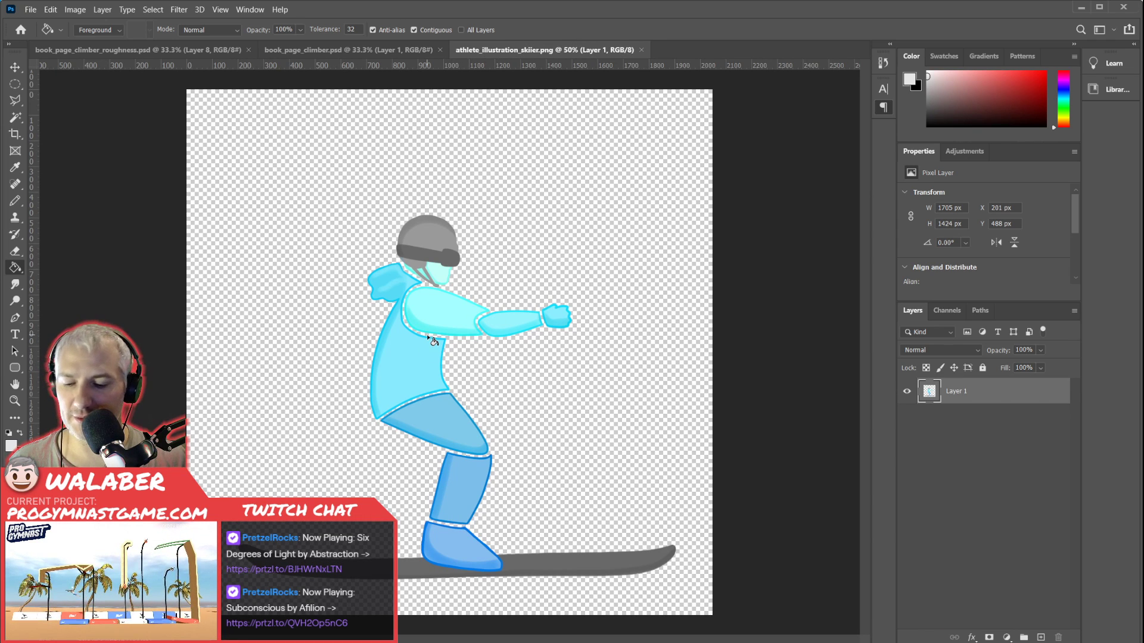
In Photoshop, copy the whole skier illustration and paste it over the climber in a copy of the page saved as book_page_ski_jumper.psd.
key(ctrl+a)
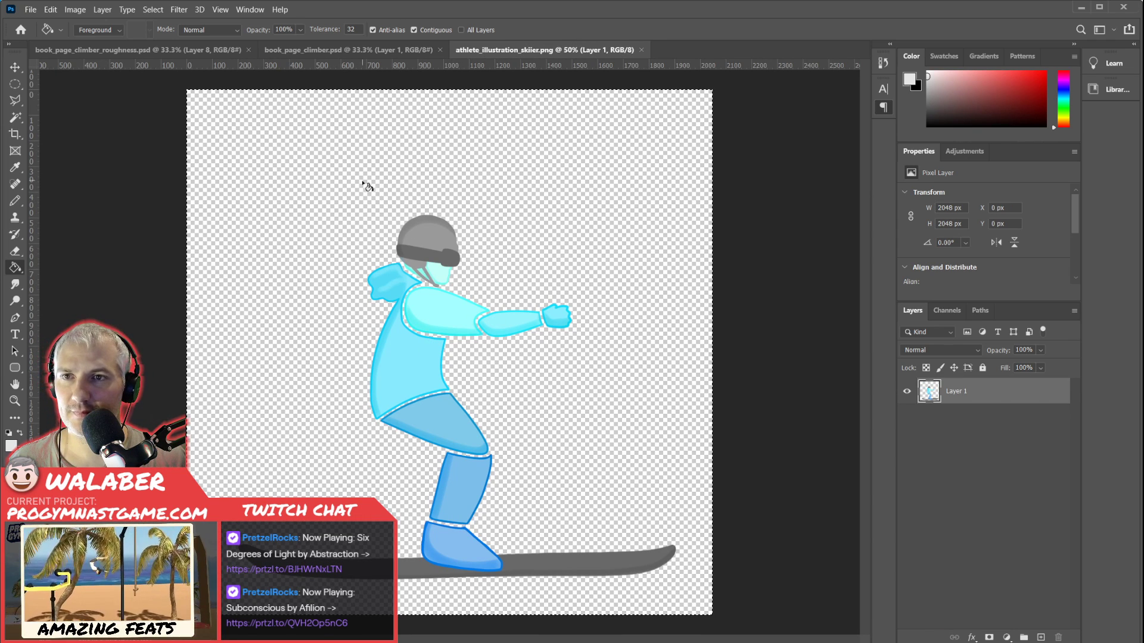
click(293, 52)
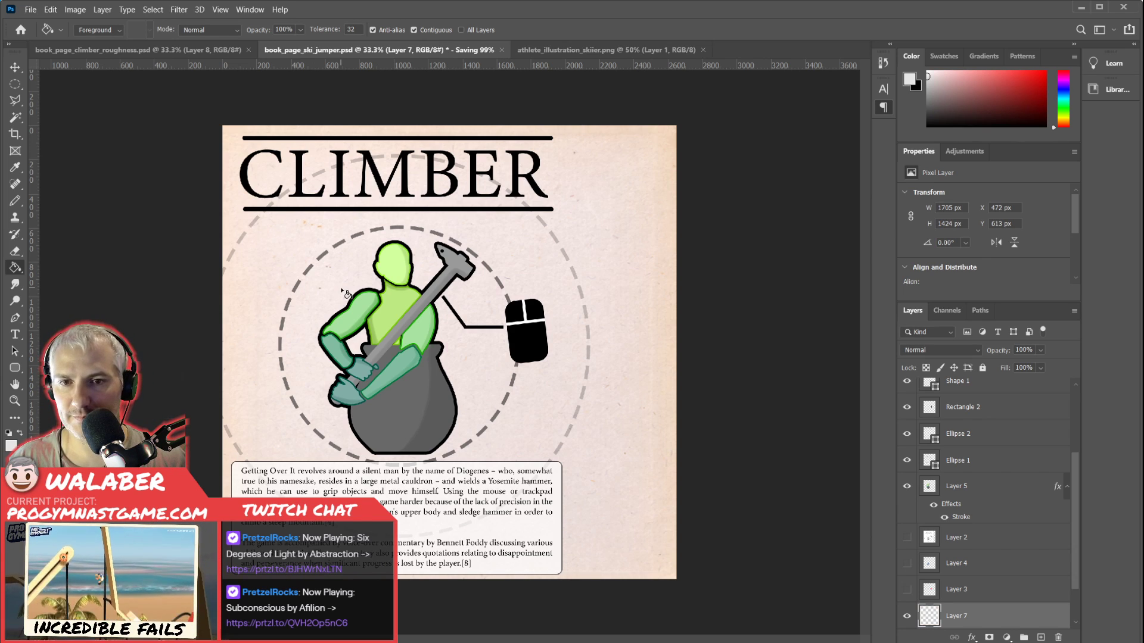
key(ctrl+v)
key(v)
drag(431, 344, 389, 328)
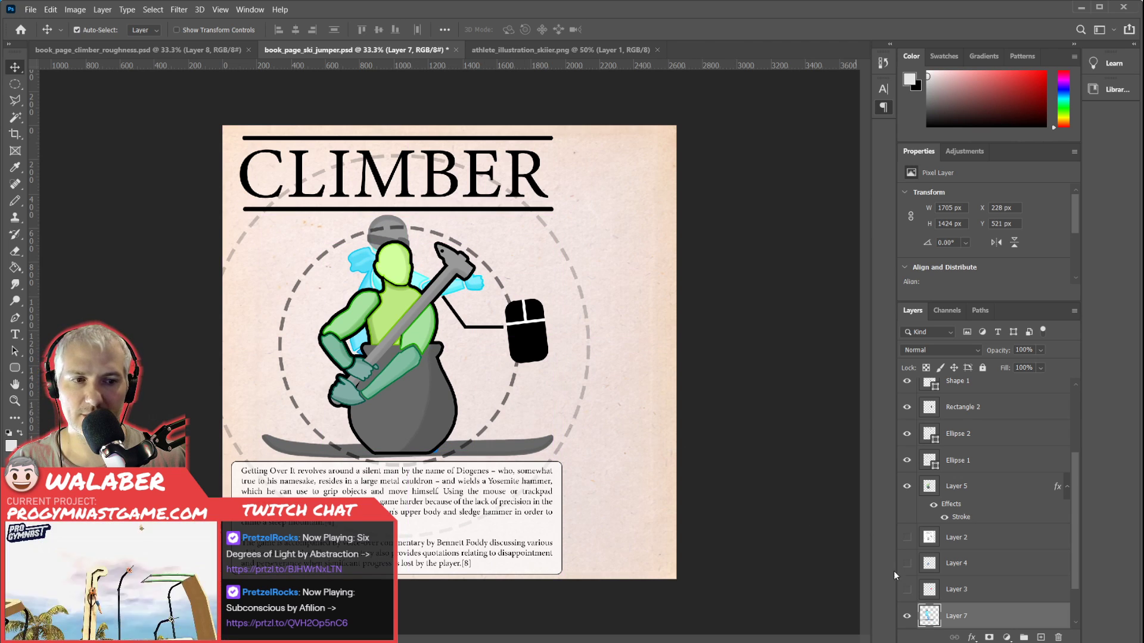
Place the skier layer directly below the CLIMBER title layer and scale the skier to about 69.79%.
mouse_move(1011, 615)
mouse_down()
mouse_move(1006, 398)
mouse_move(996, 402)
mouse_move(995, 388)
mouse_move(991, 454)
mouse_move(987, 432)
mouse_up()
key(ctrl+t)
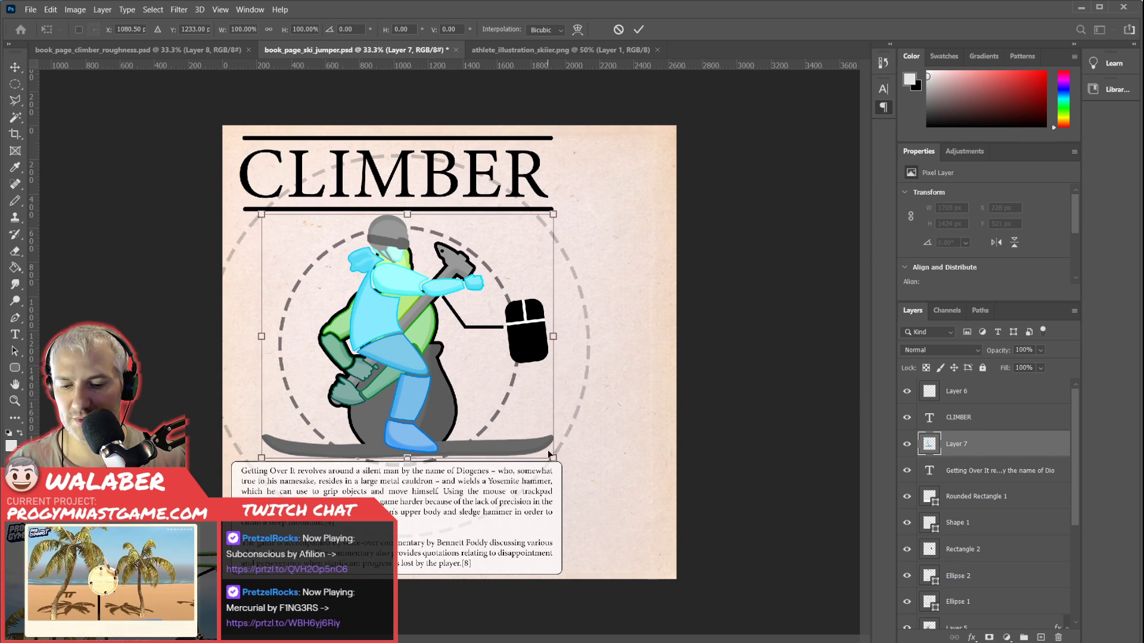
drag(553, 457, 502, 429)
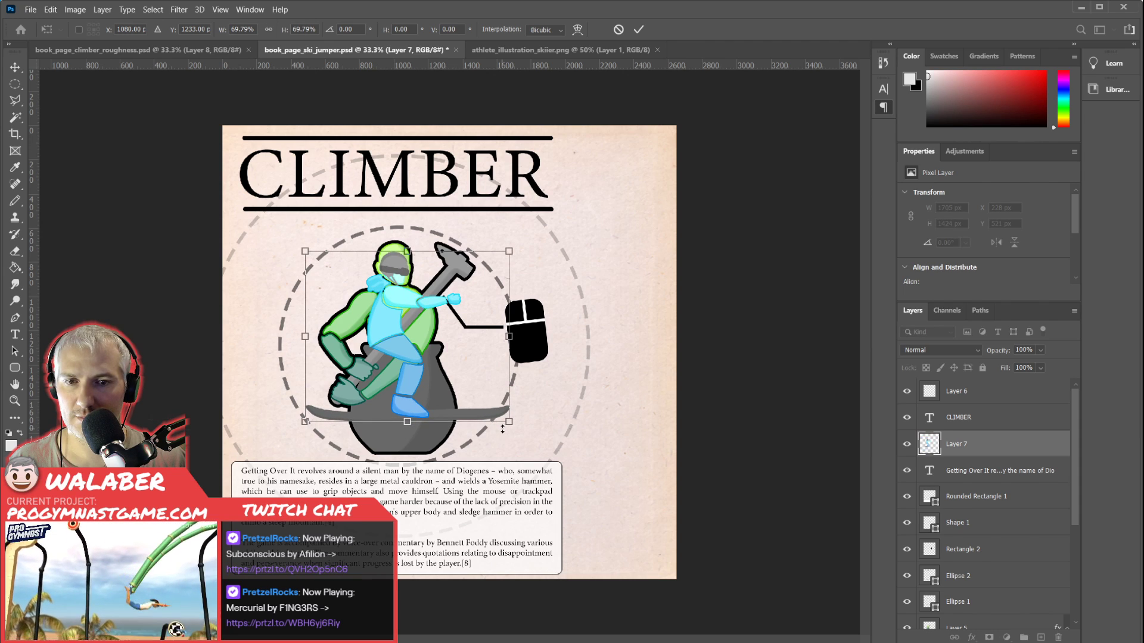
key(Return)
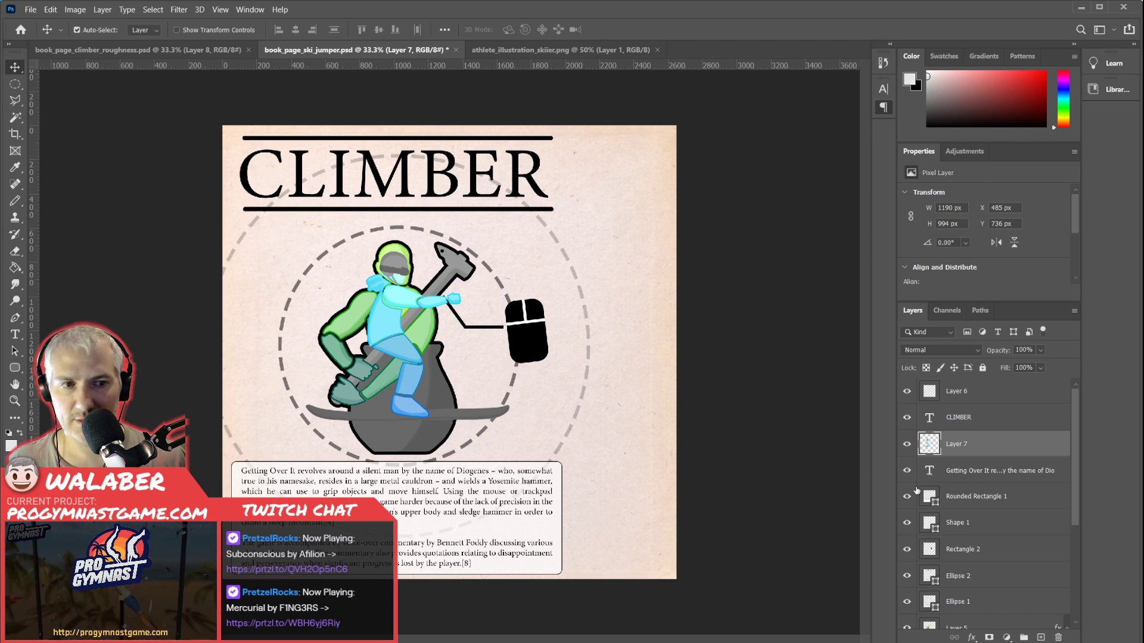
Hide the climber artwork on Layer 5 and the two dashed circles, Ellipse 1 and Ellipse 2.
scroll(960, 560, down, 5)
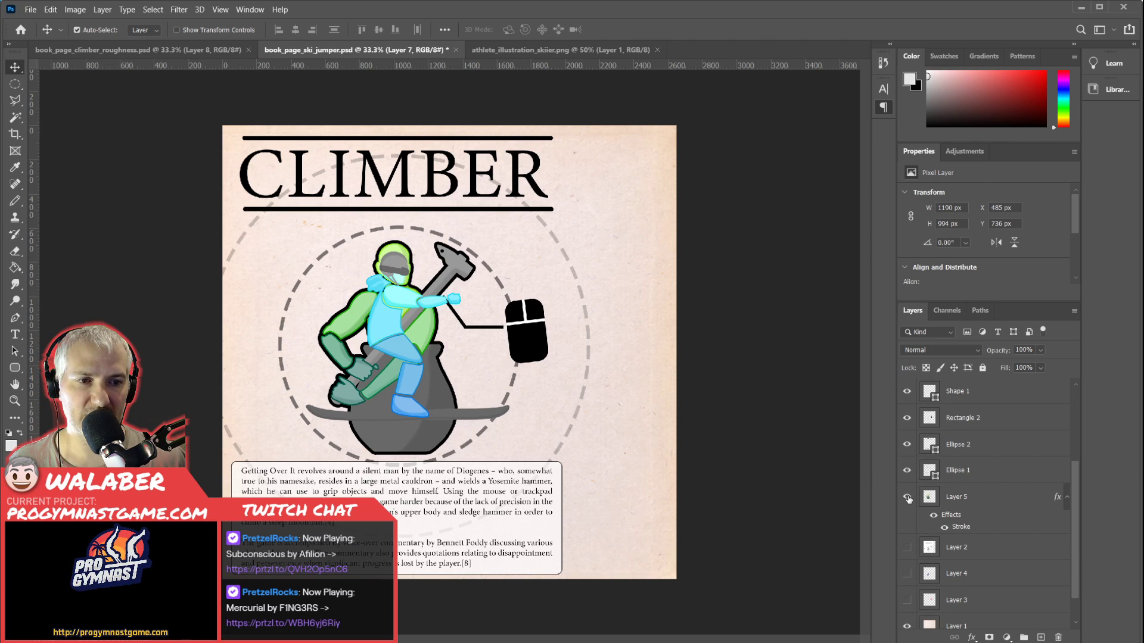
click(908, 498)
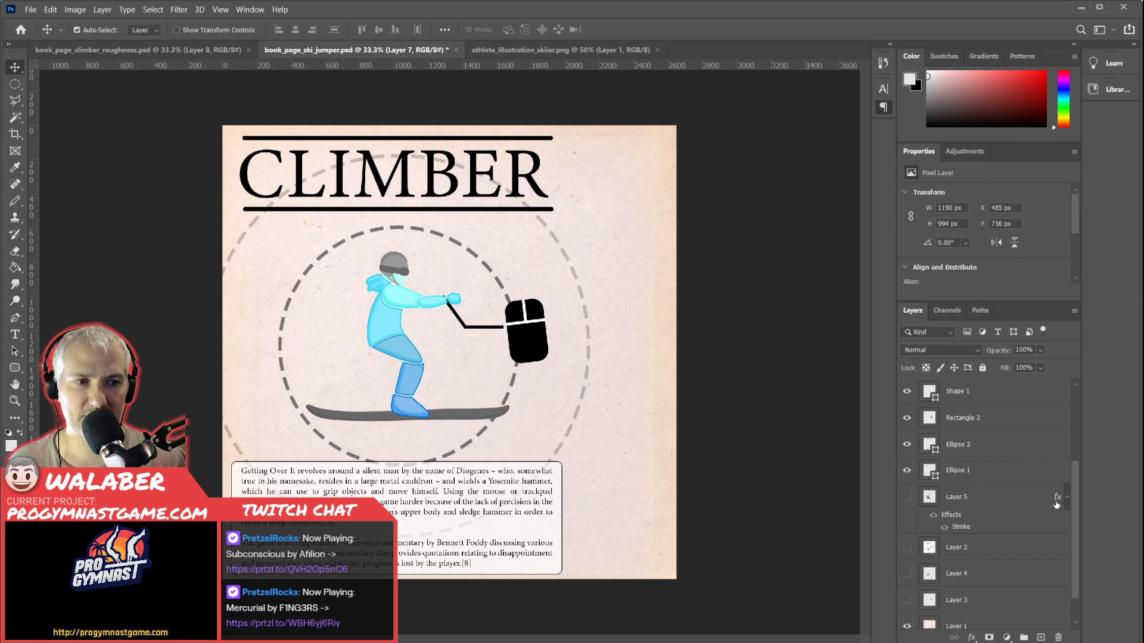
click(1067, 500)
click(907, 471)
click(908, 445)
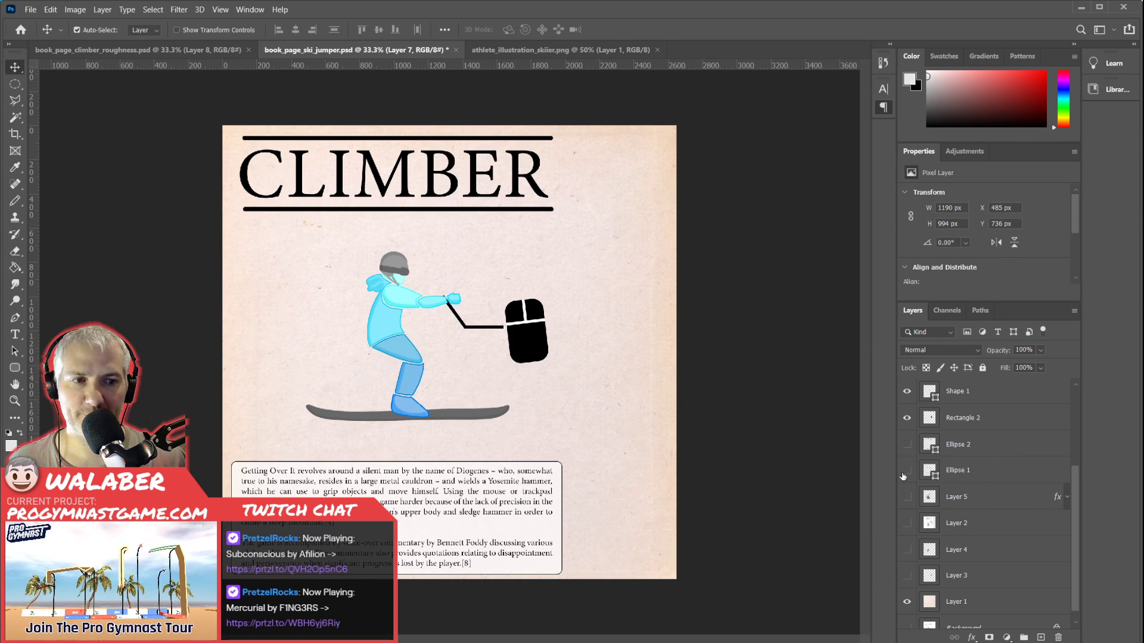
Copy the Stroke layer style from the climber's Layer 5 to the skier's Layer 7, keeping the climber hidden.
click(907, 497)
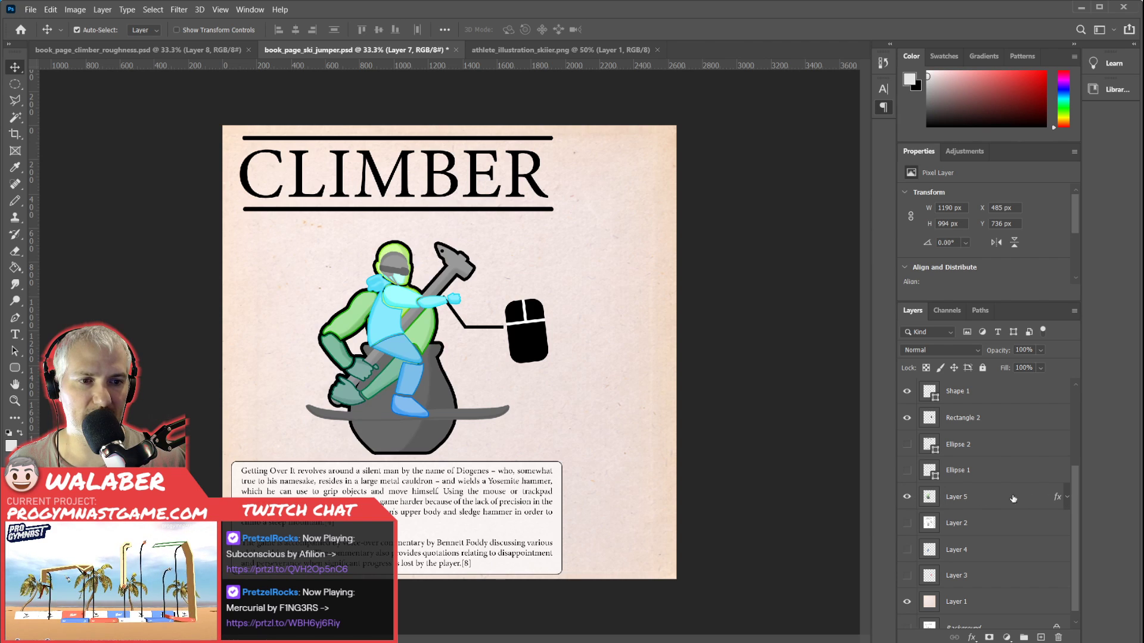
click(1016, 499)
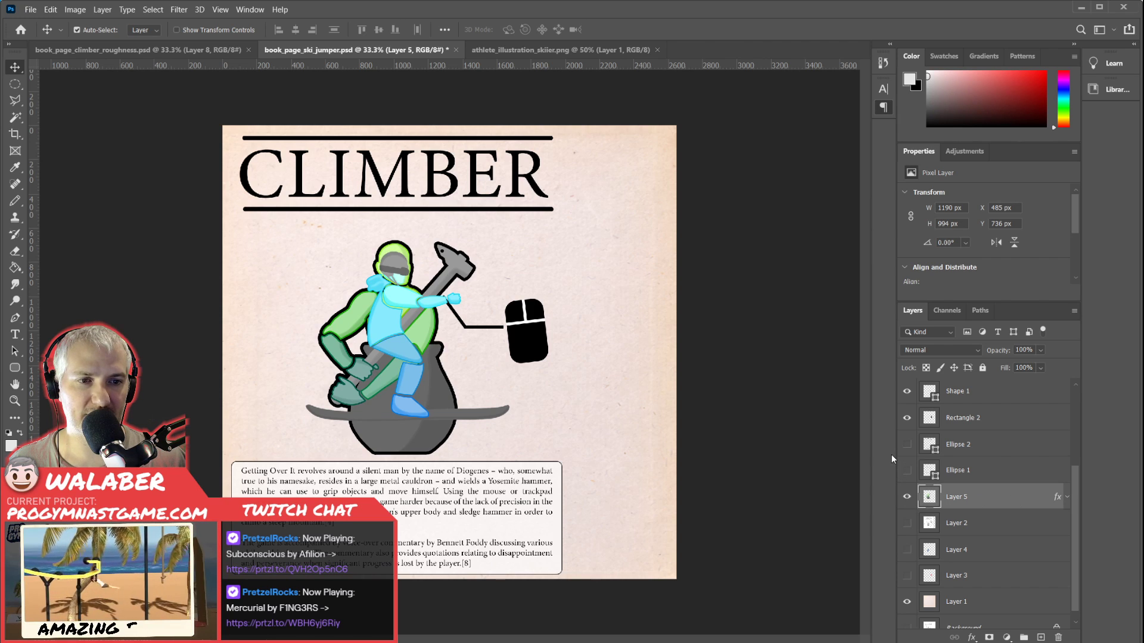
click(907, 497)
scroll(980, 410, up, 1)
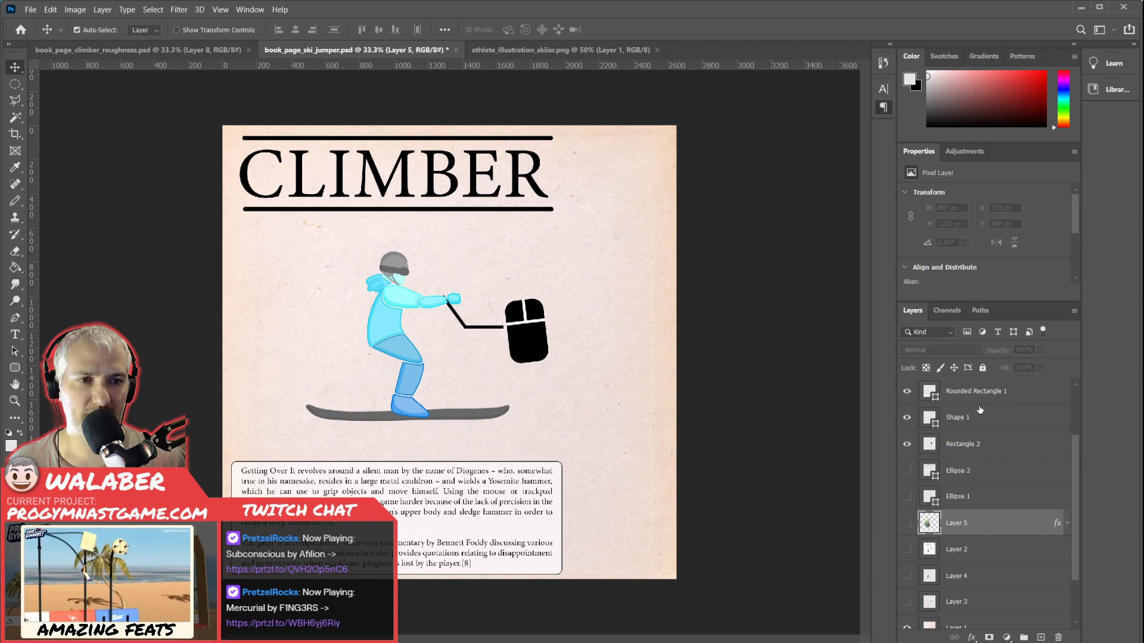
scroll(980, 410, up, 1)
scroll(980, 420, up, 3)
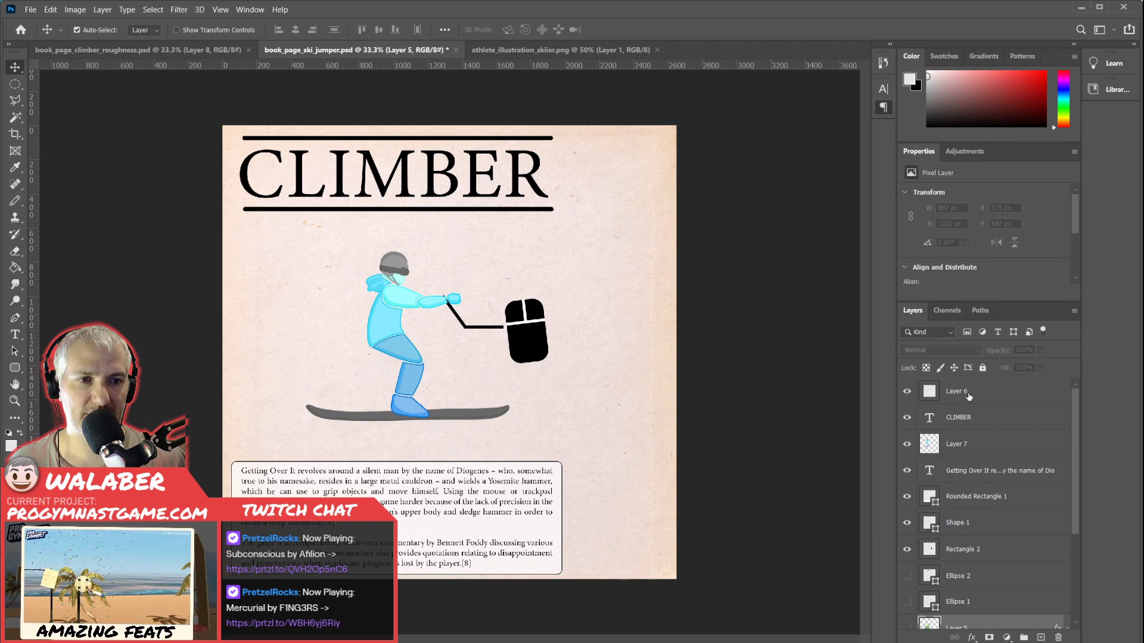
click(969, 444)
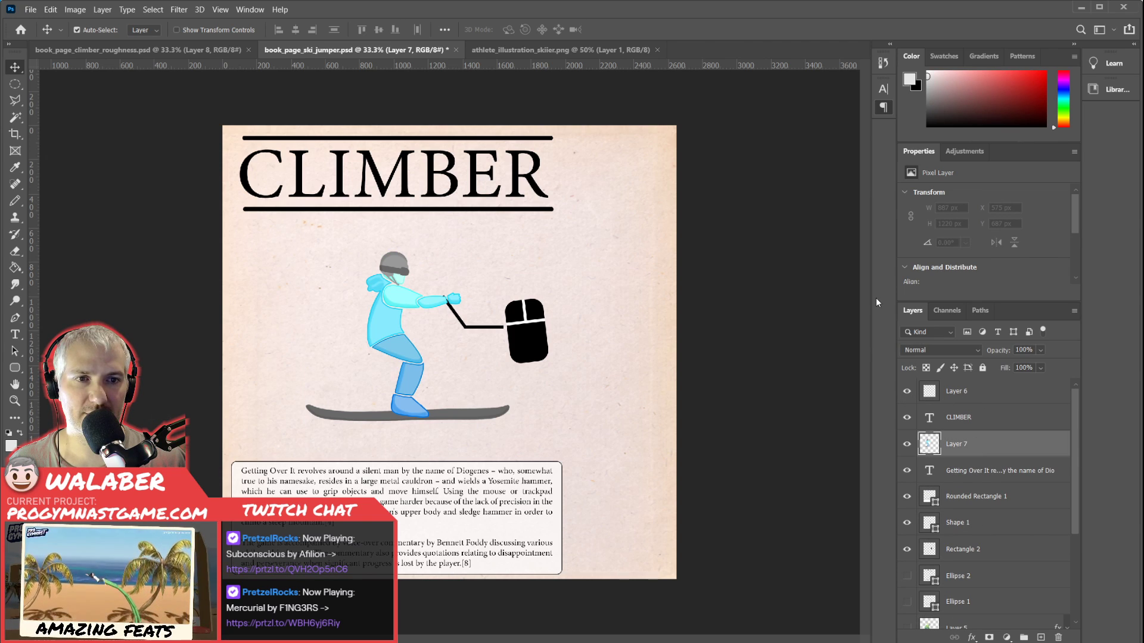
click(868, 466)
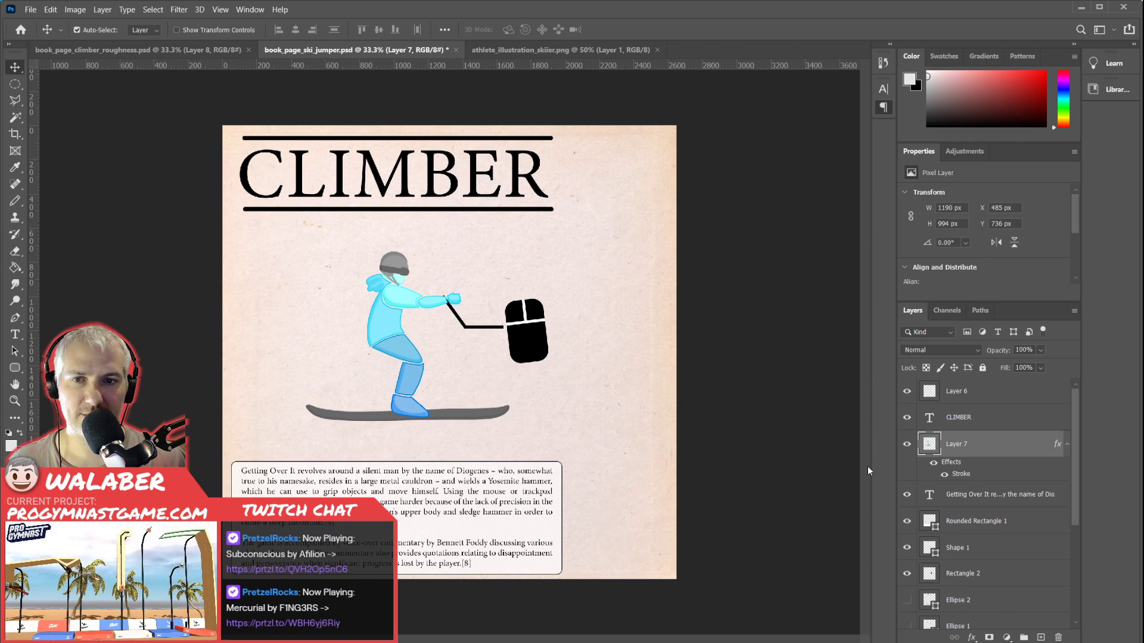
Erase the stray outlined specks near the skier's hand and boot on Layer 7.
key(e)
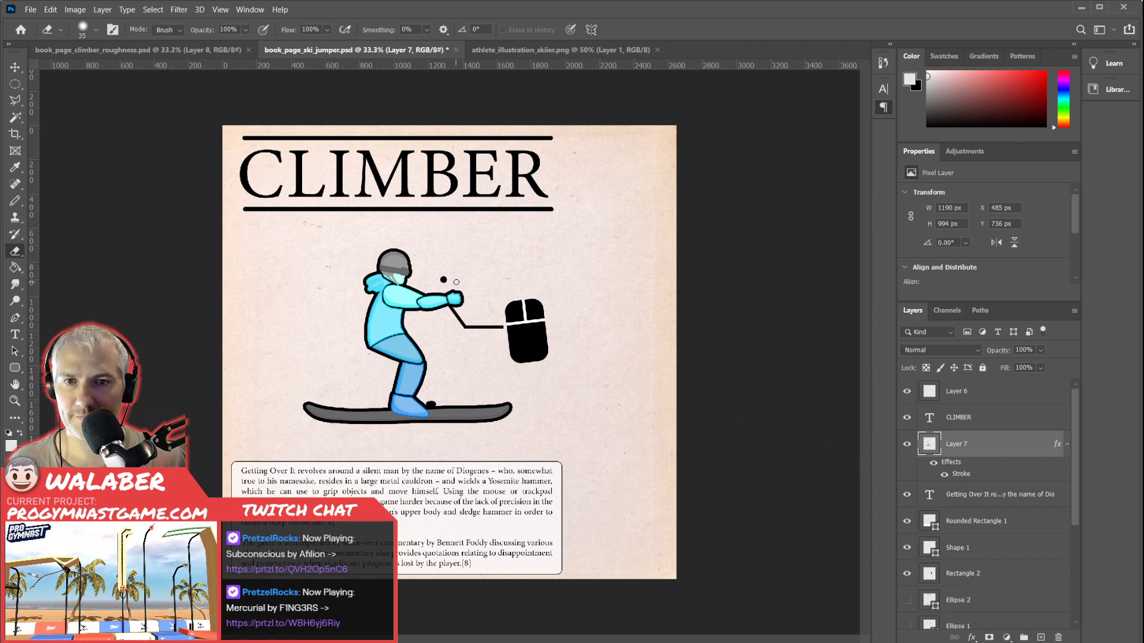
key(ctrl+plus)
key(ctrl+plus)
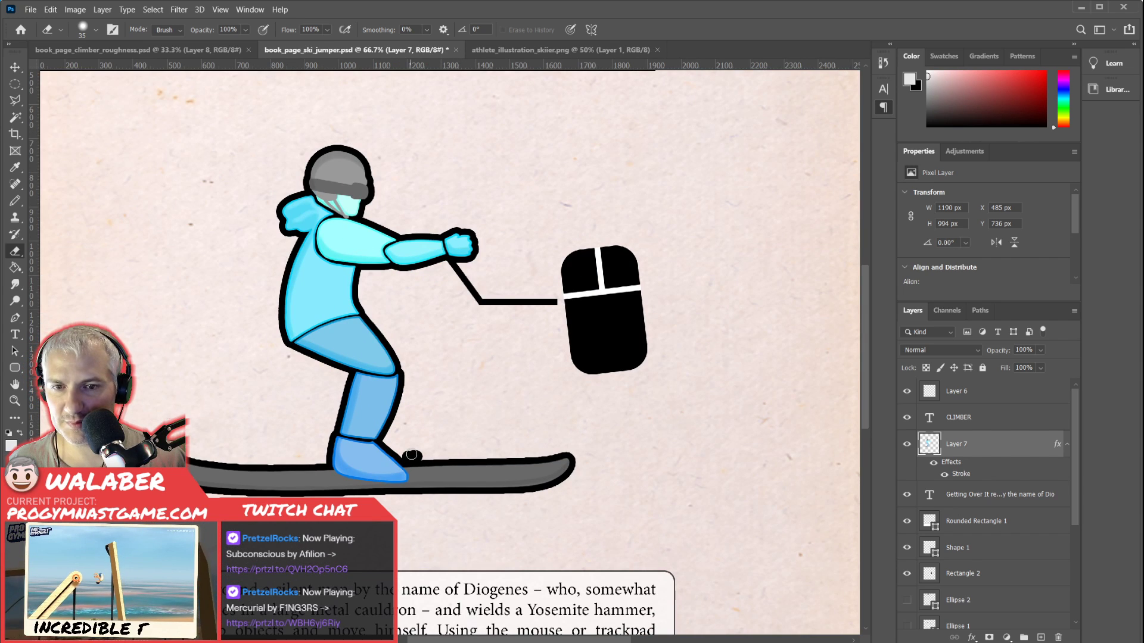
click(412, 456)
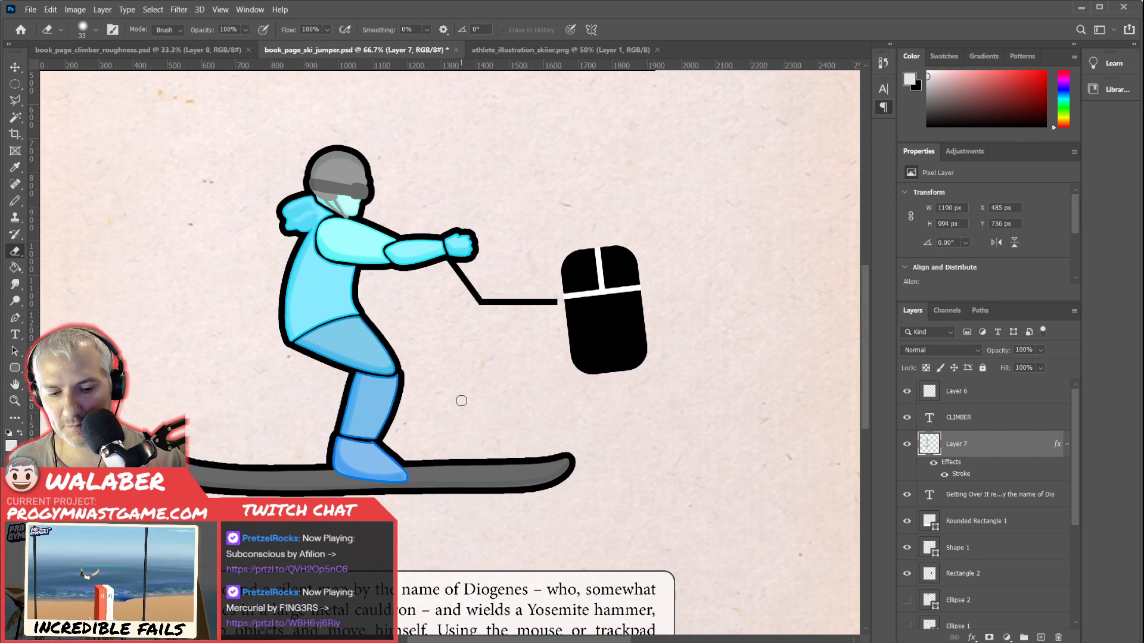
key(ctrl+minus)
key(ctrl+minus)
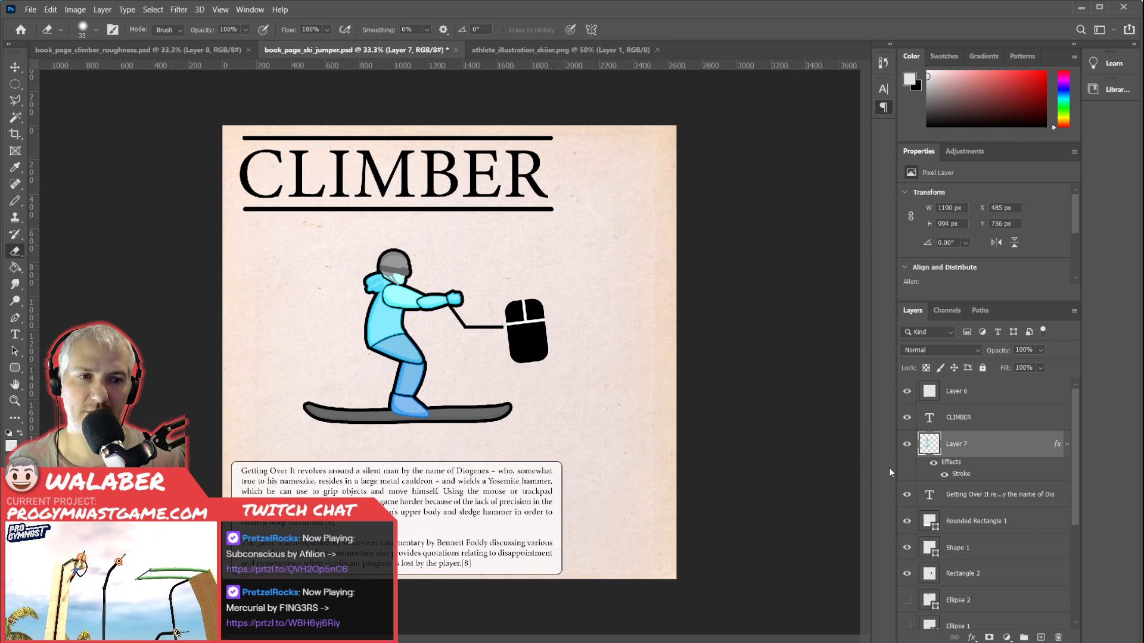
Hide the skier on Layer 7 and add a new empty layer above it for drawing the ski slope.
click(907, 446)
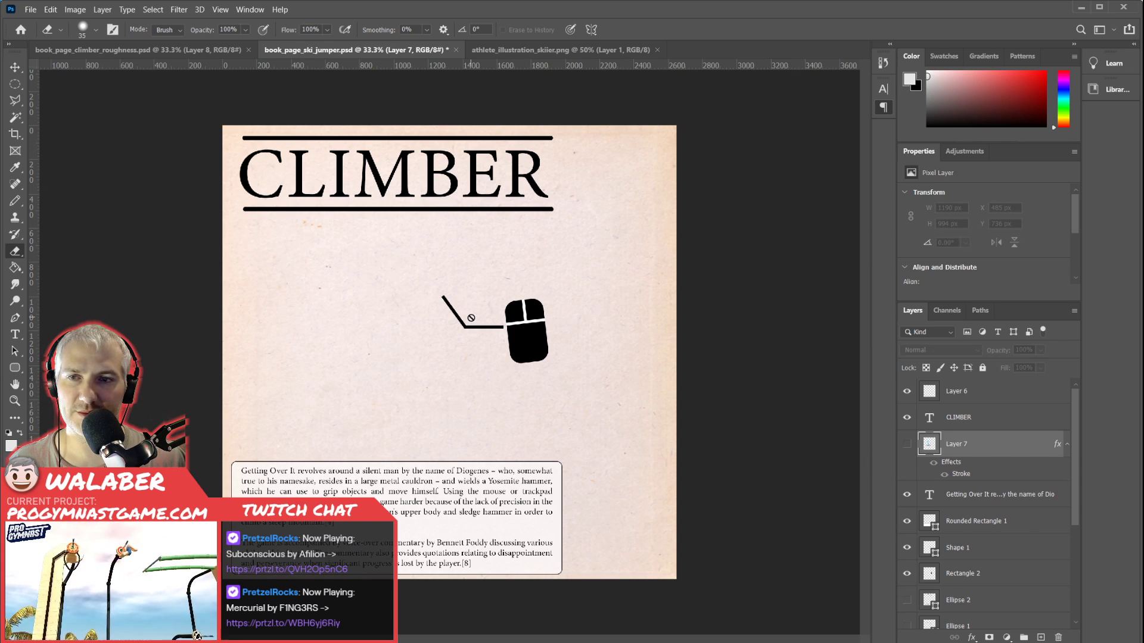
key(p)
click(1041, 638)
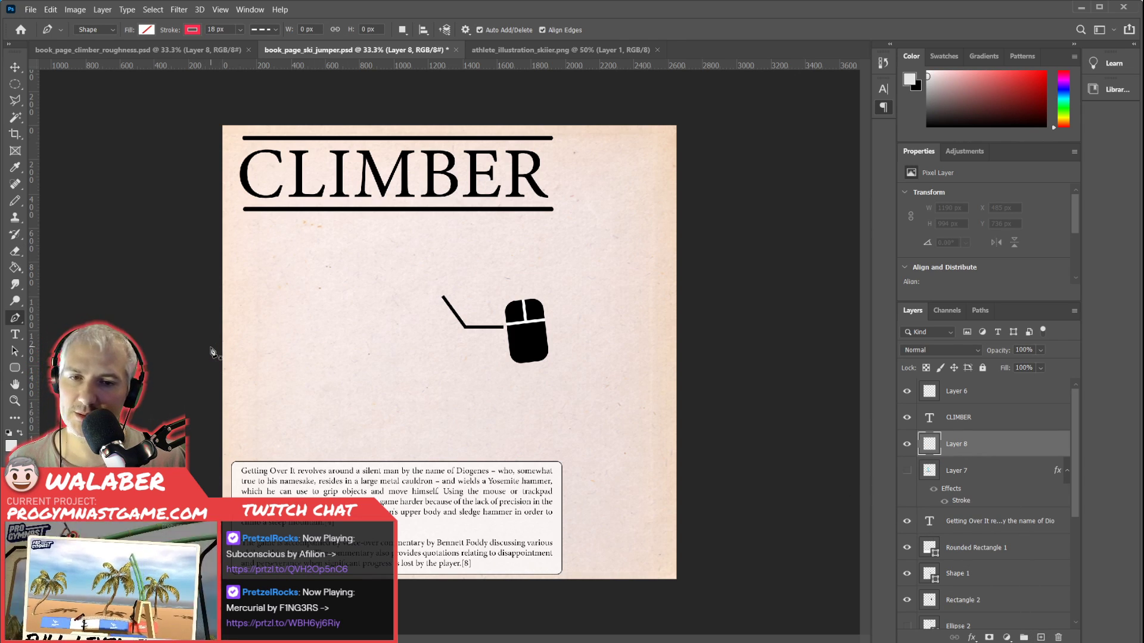
Draw the dashed 18 px in-run with the Pen tool, from beyond the page's left edge through a dip to a peaked takeoff with a short descending edge.
click(177, 335)
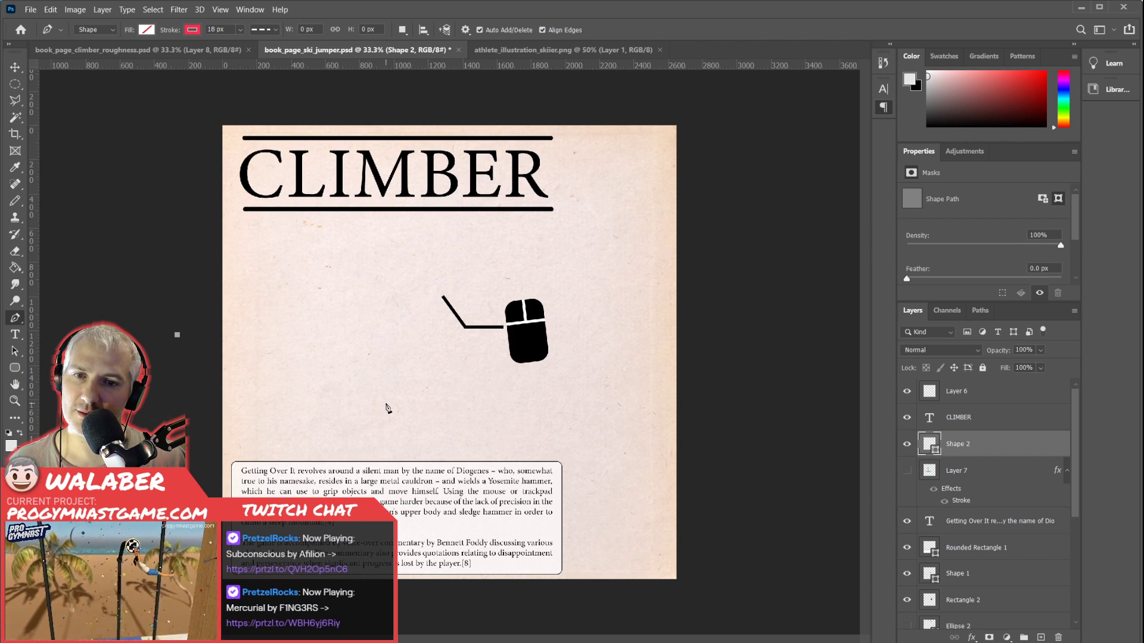
drag(382, 410, 411, 421)
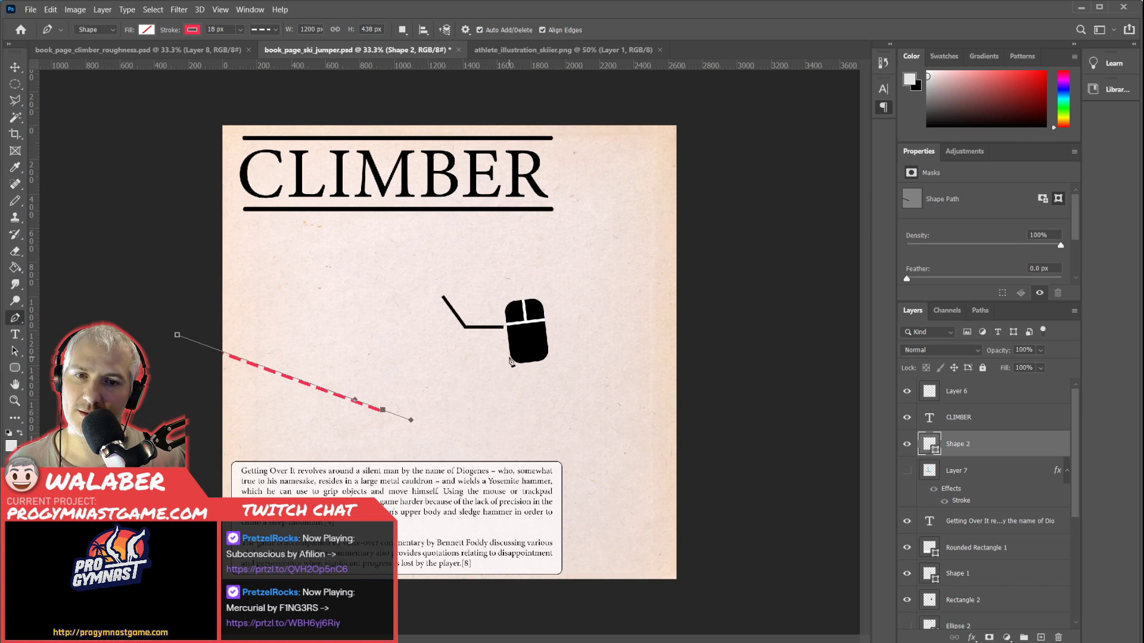
drag(527, 345, 570, 276)
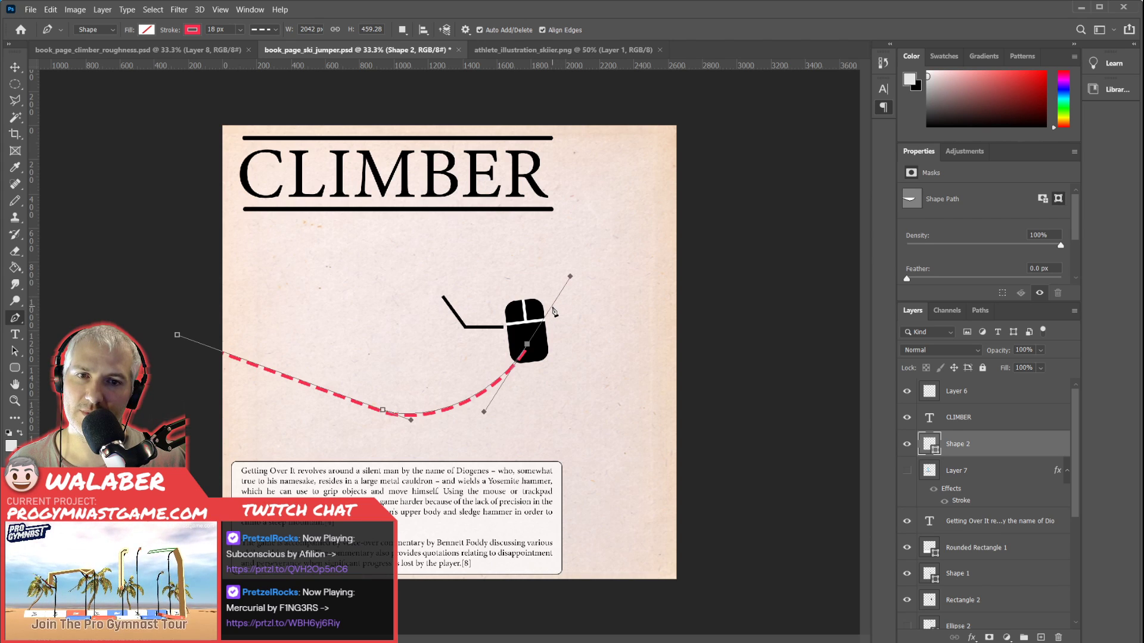
click(552, 306)
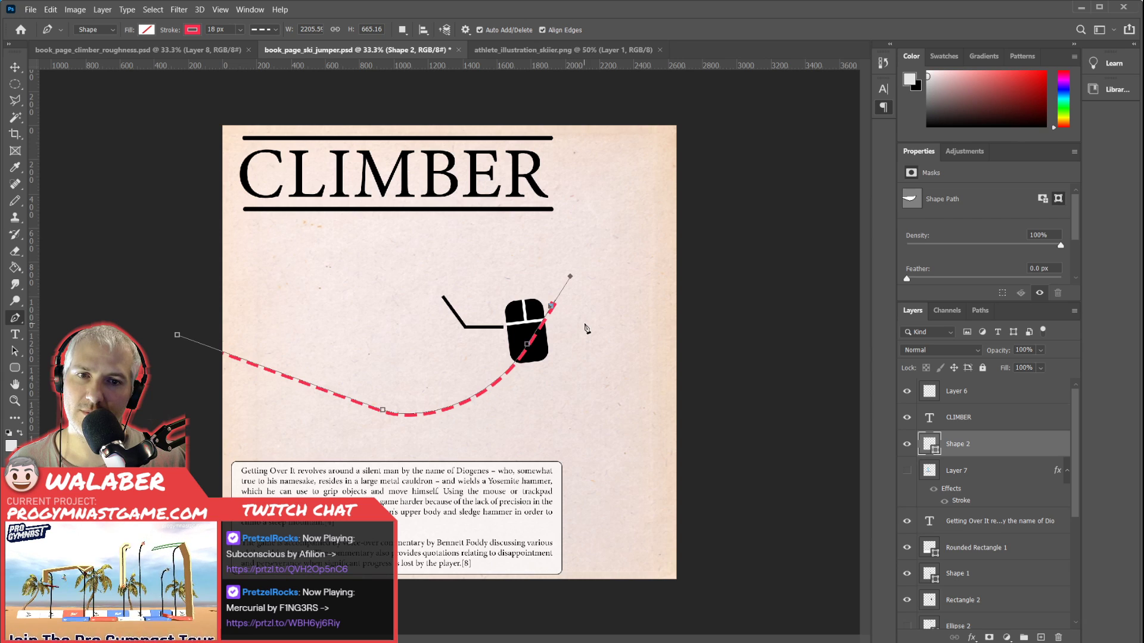
click(597, 331)
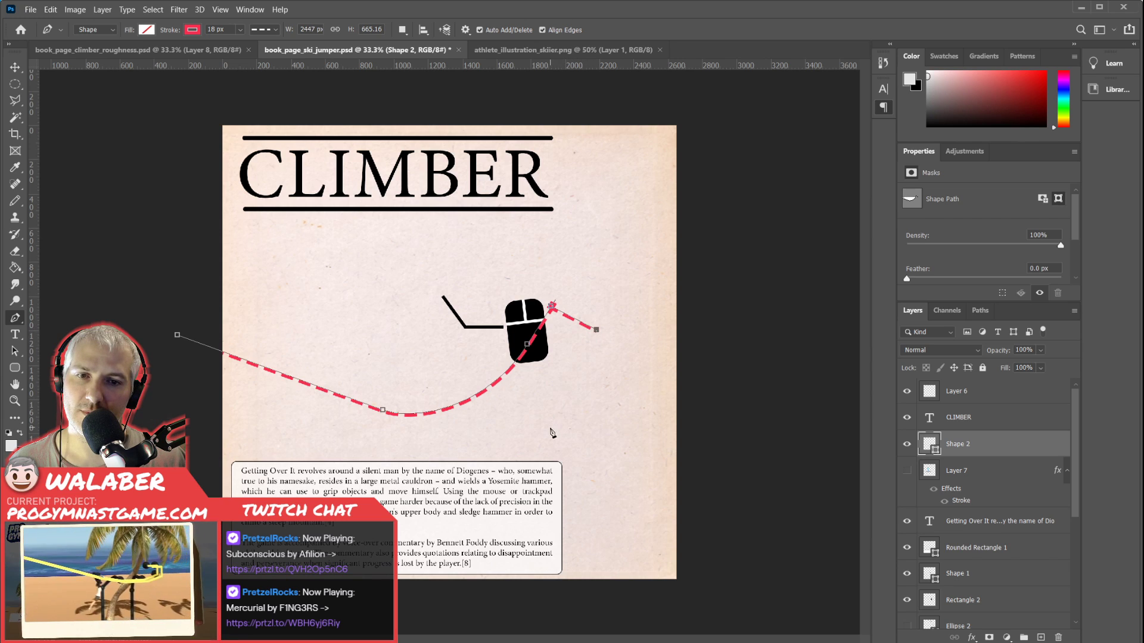
Extend the dashed path with a steep drop and a curved landing slope running past the page's lower-right corner, and make its stroke black.
click(555, 439)
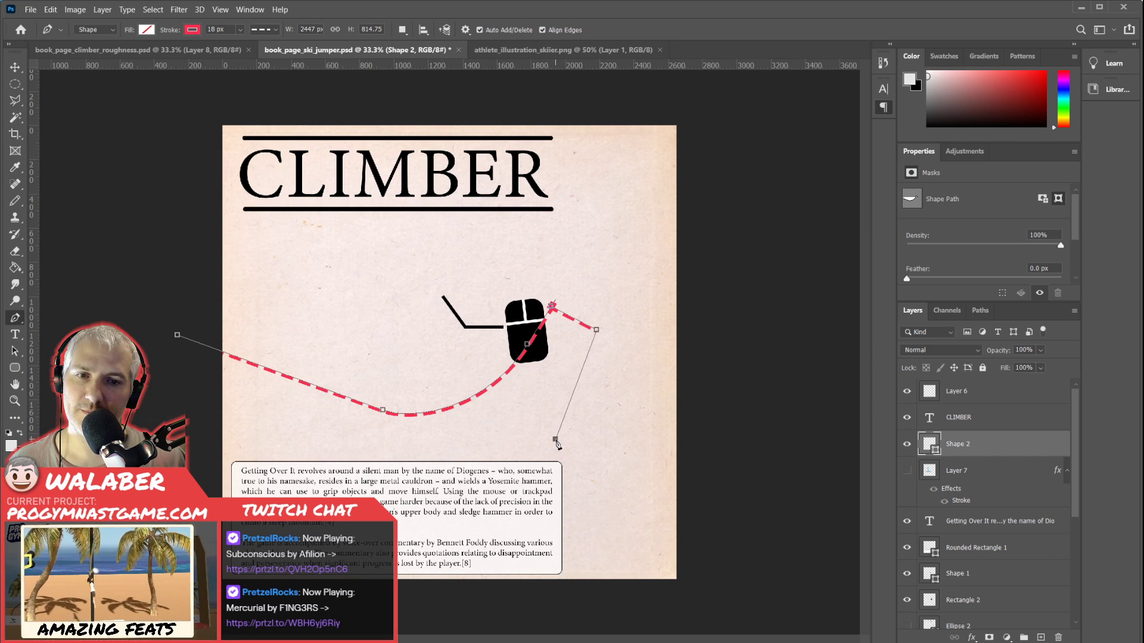
drag(661, 499, 697, 538)
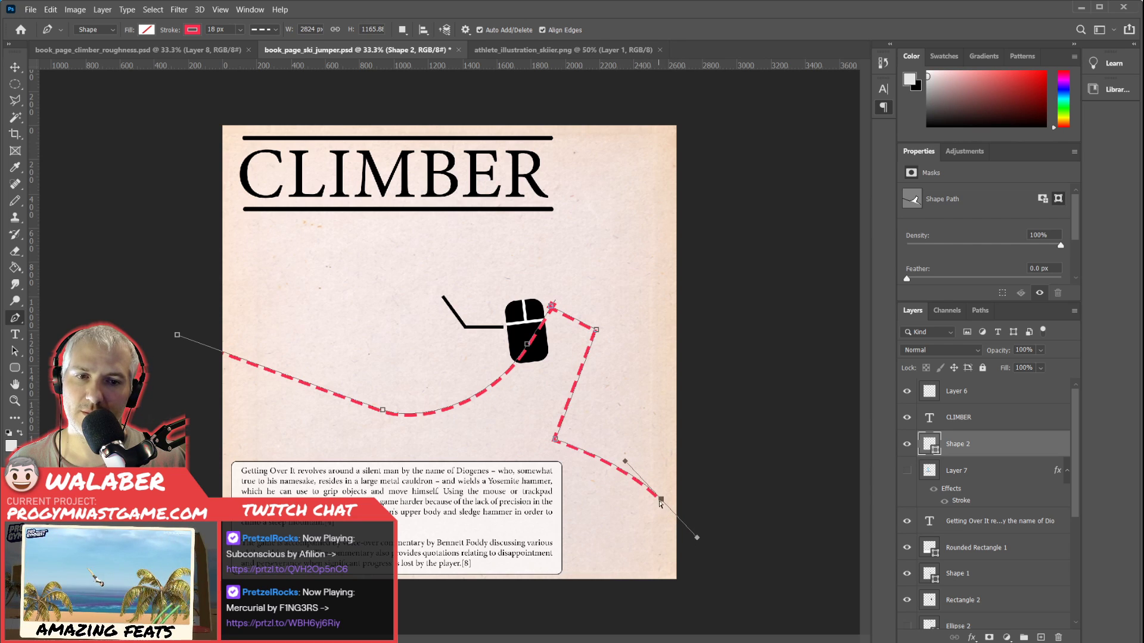
drag(662, 501, 659, 517)
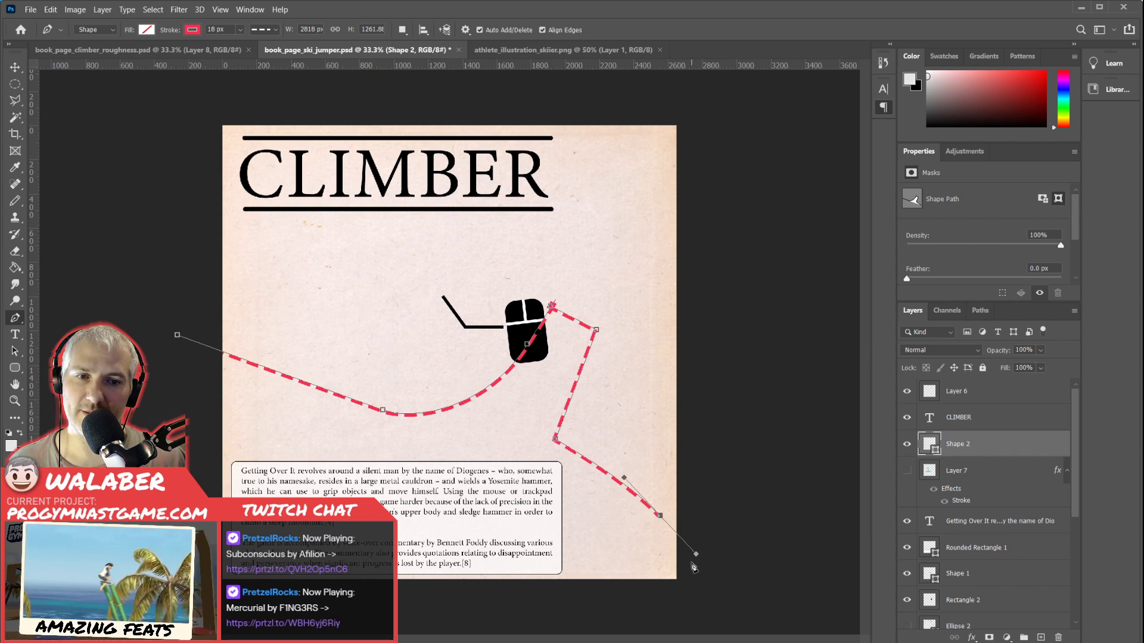
click(725, 586)
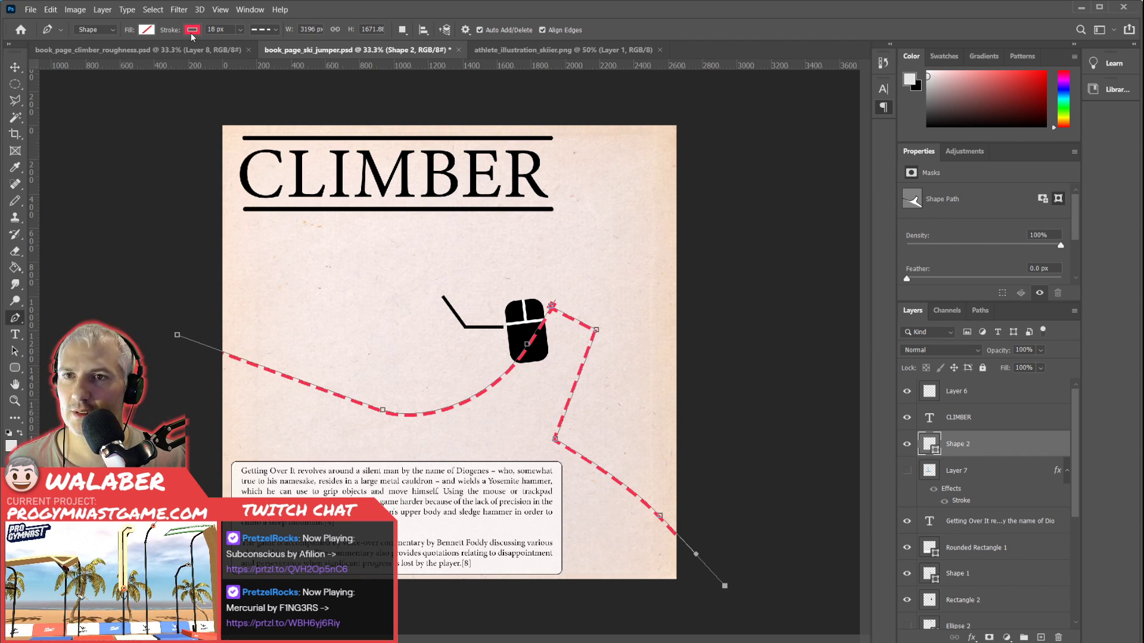
click(145, 98)
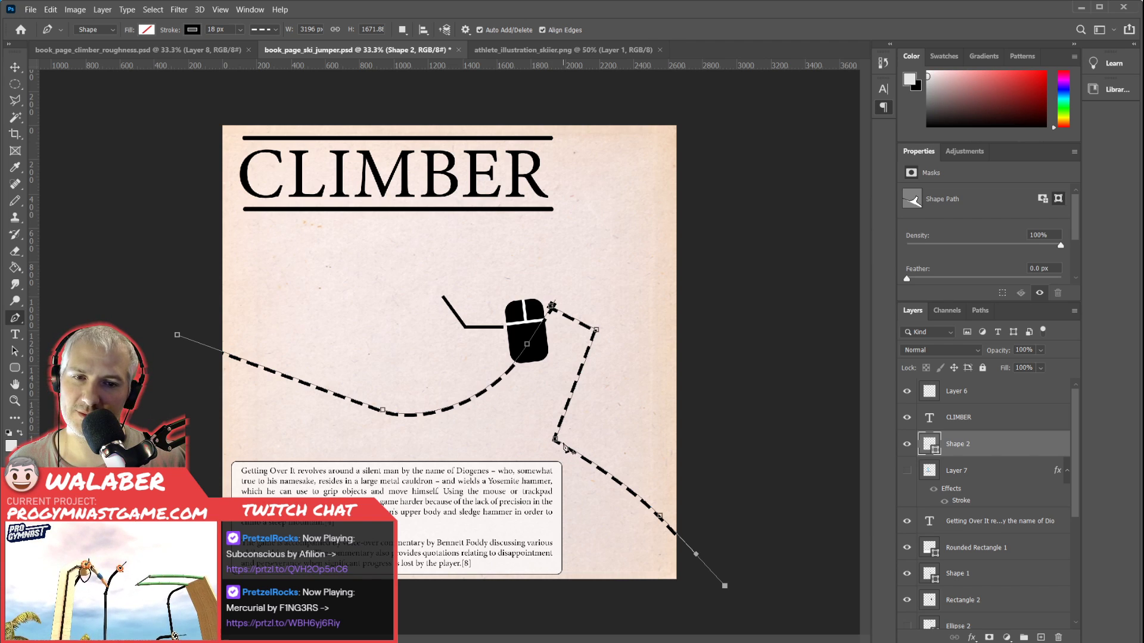
Lower the foot of the drop and the landing slope's anchors on the dashed path.
drag(555, 442, 542, 464)
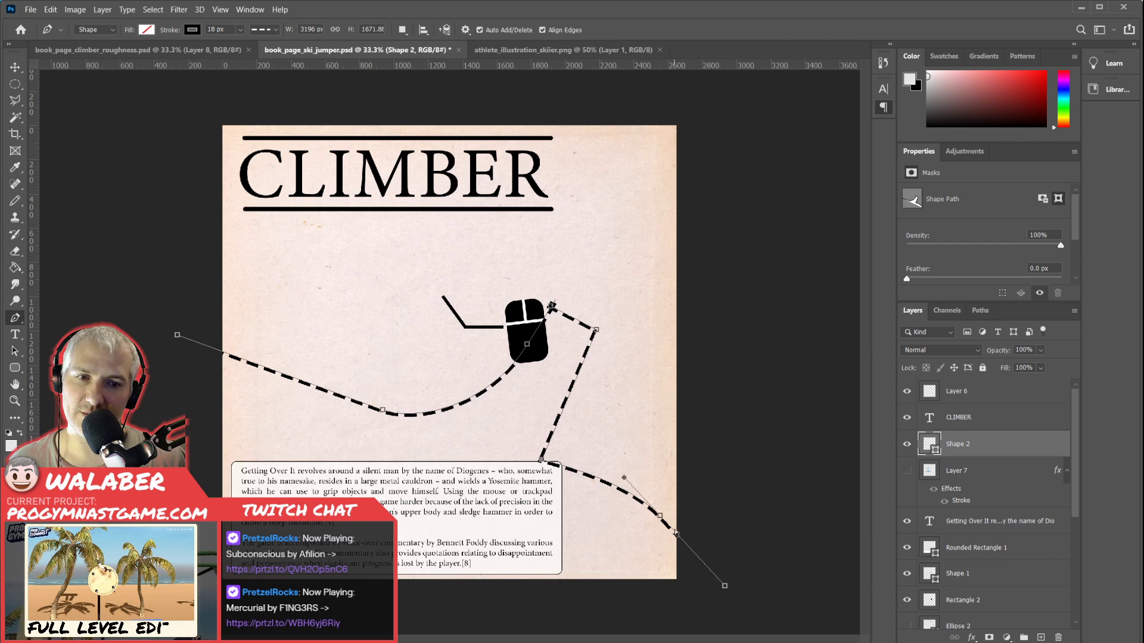
mouse_move(660, 520)
mouse_down()
mouse_move(671, 539)
mouse_move(656, 552)
mouse_up()
drag(723, 588, 725, 625)
click(541, 460)
key(ctrl+z)
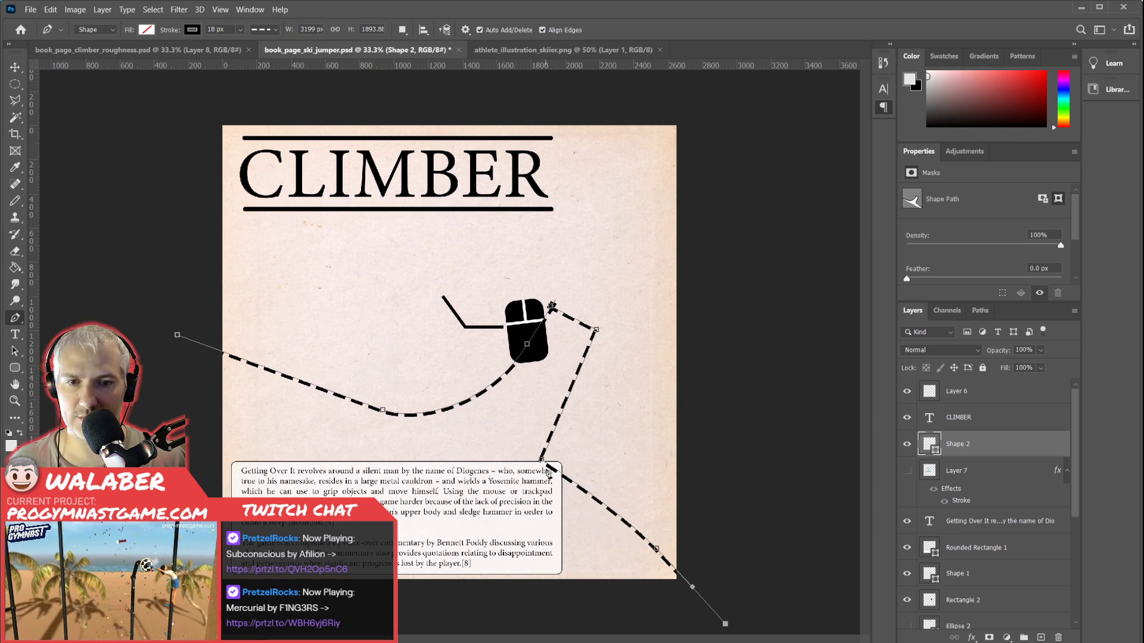
drag(543, 461, 546, 463)
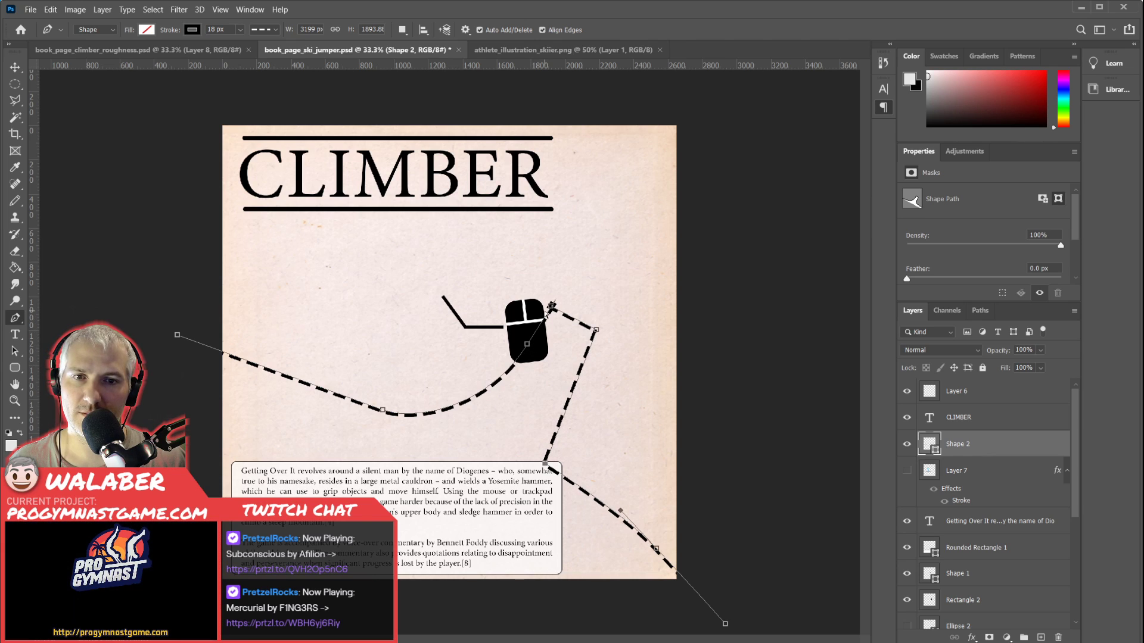
Lower the two takeoff corners and raise the in-run's starting point beyond the page's left edge.
drag(552, 307, 598, 350)
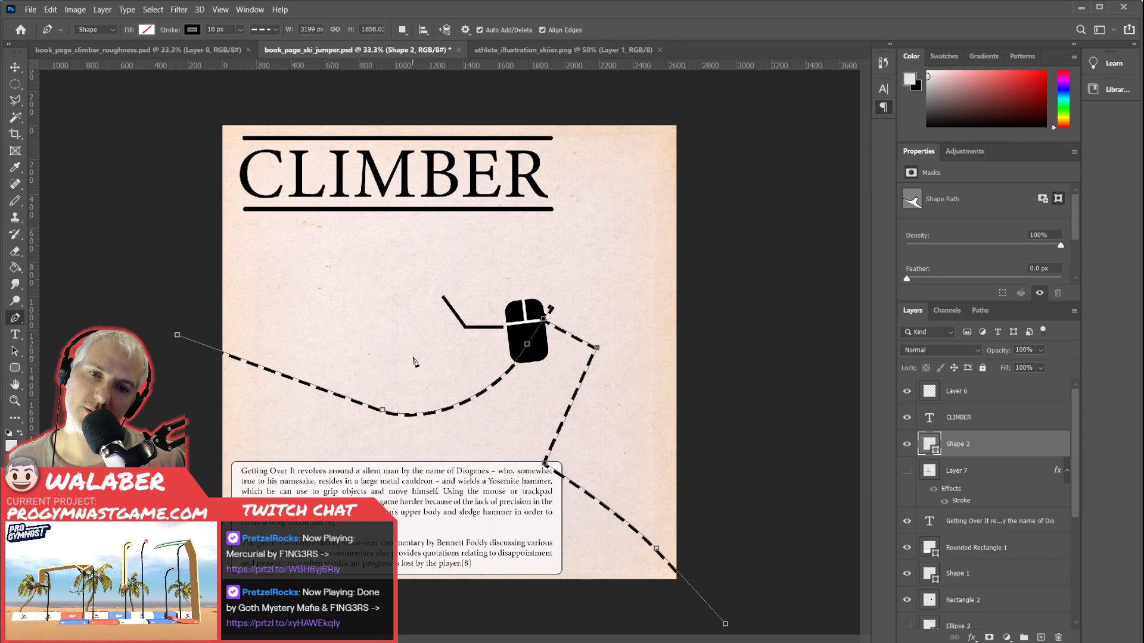
mouse_move(176, 336)
mouse_down()
mouse_move(168, 281)
mouse_move(143, 281)
mouse_up()
key(ctrl+z)
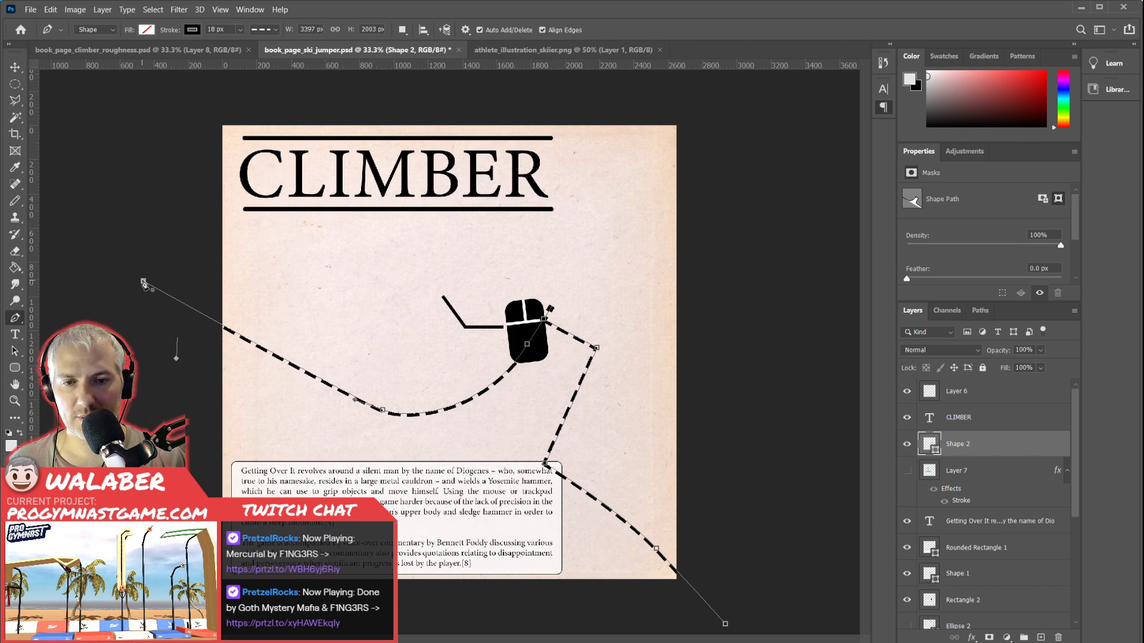
key(Return)
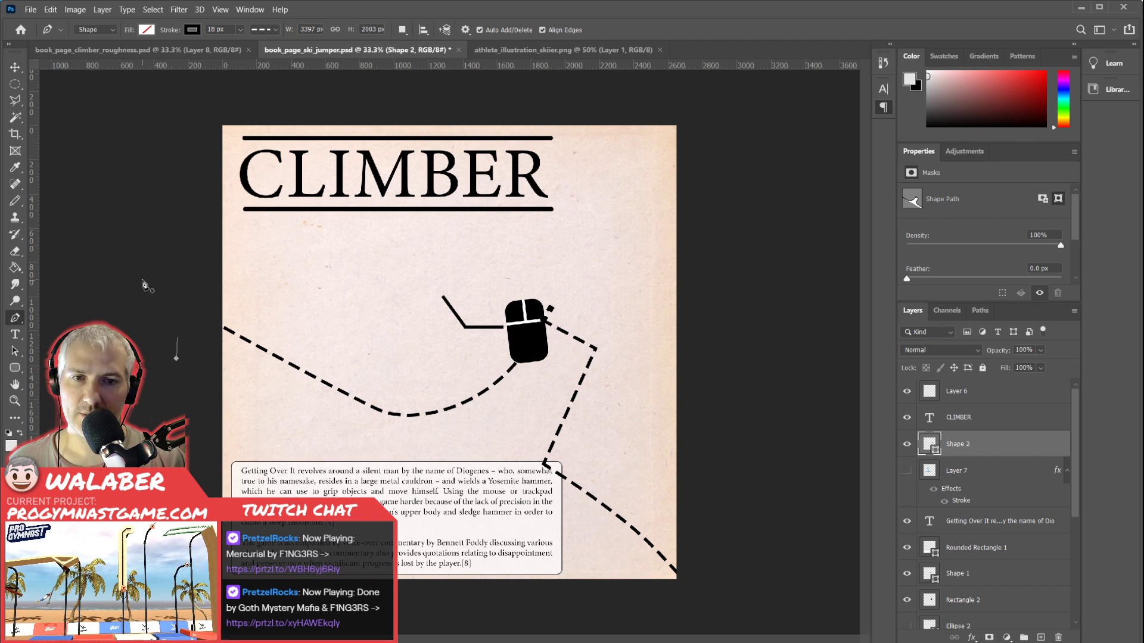
Rotate the whole dashed slope slightly counterclockwise and reposition it on the page.
key(ctrl+t)
drag(755, 471, 757, 421)
drag(549, 435, 574, 427)
key(Return)
key(p)
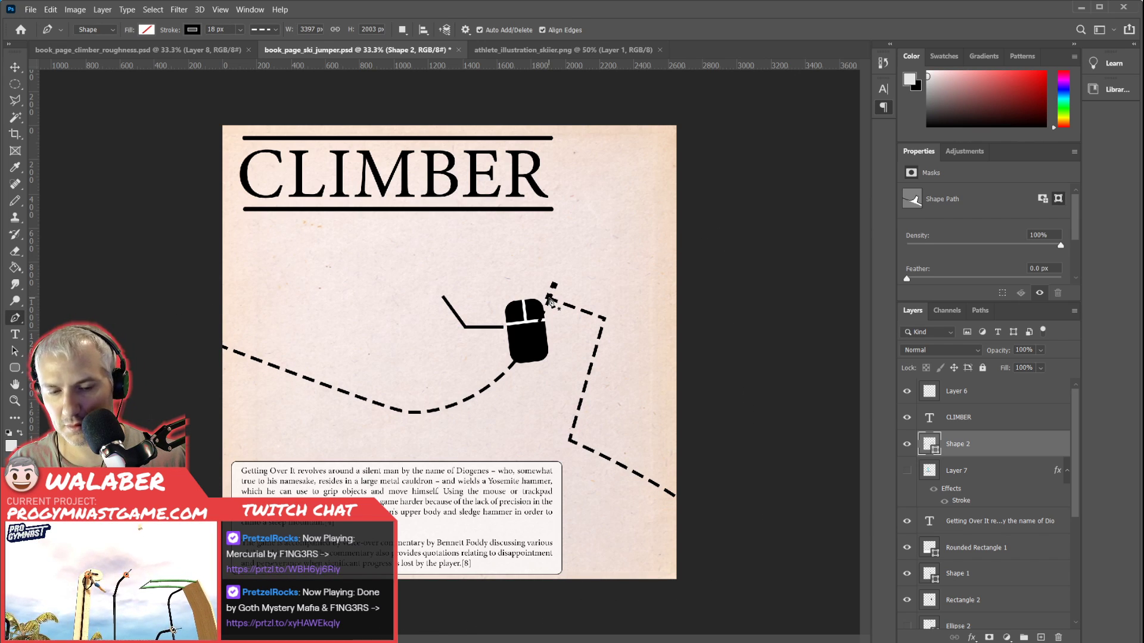
click(553, 302)
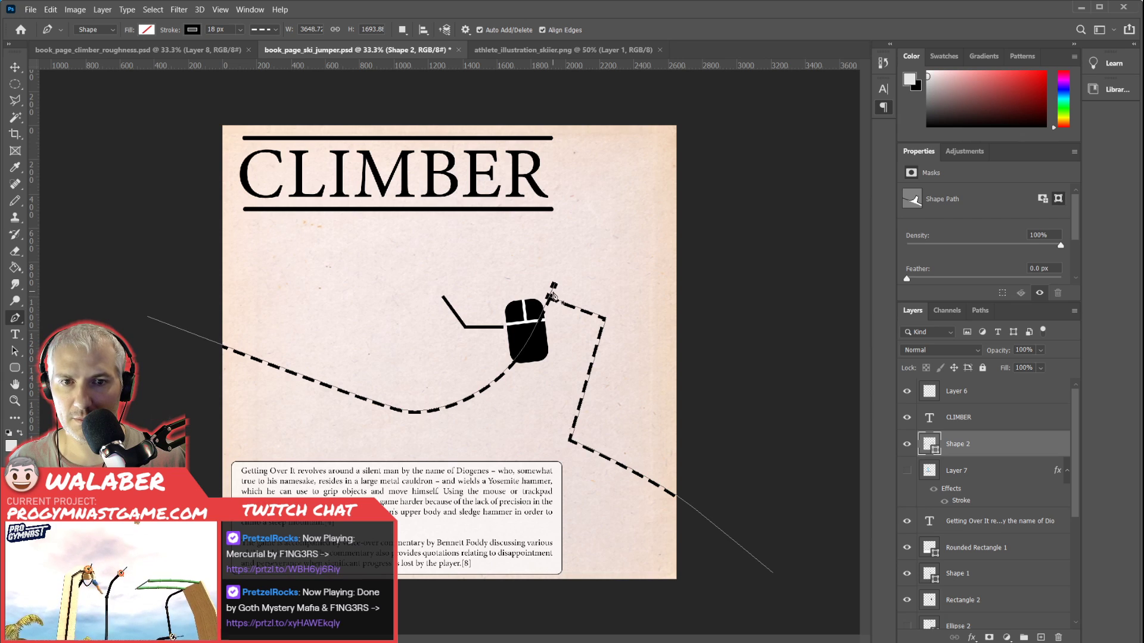
ctrl+click(549, 298)
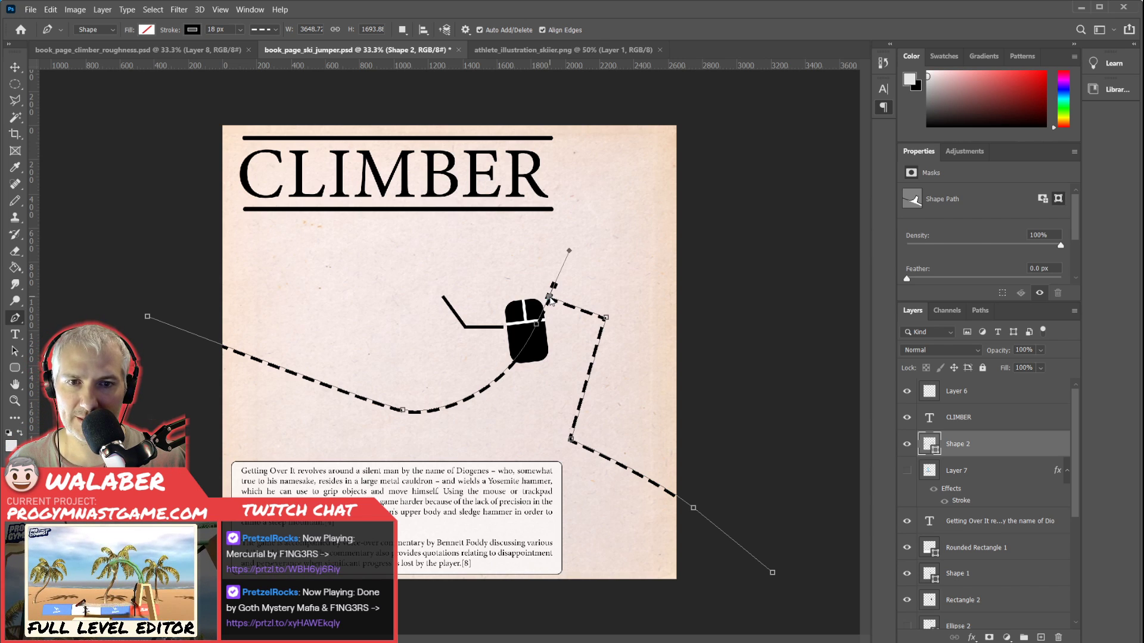
key(ctrl+z)
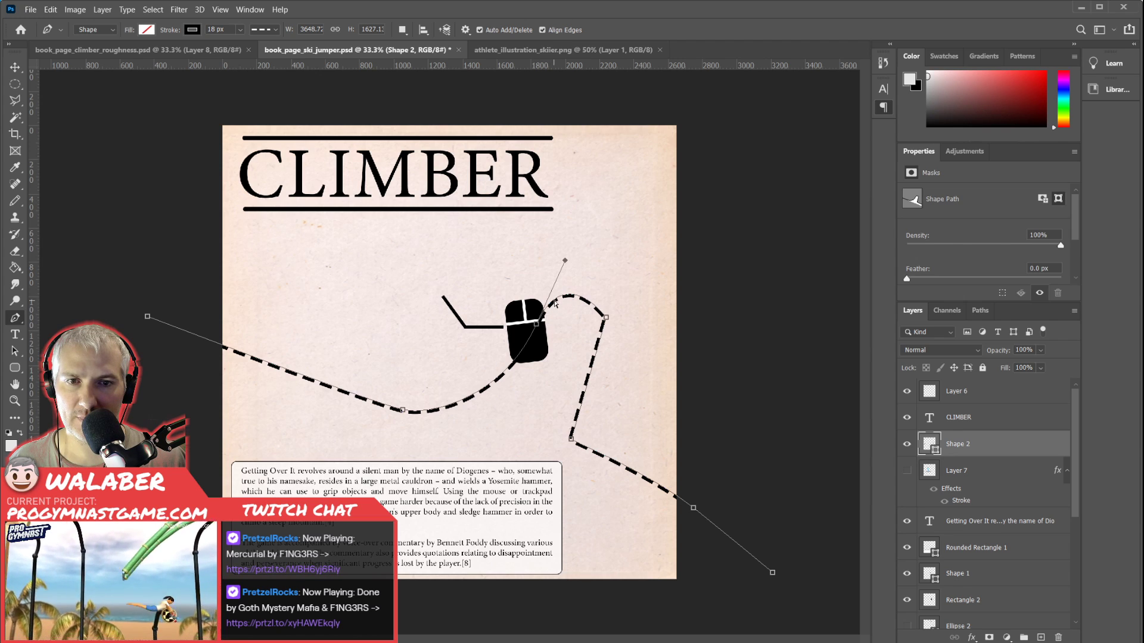
click(562, 296)
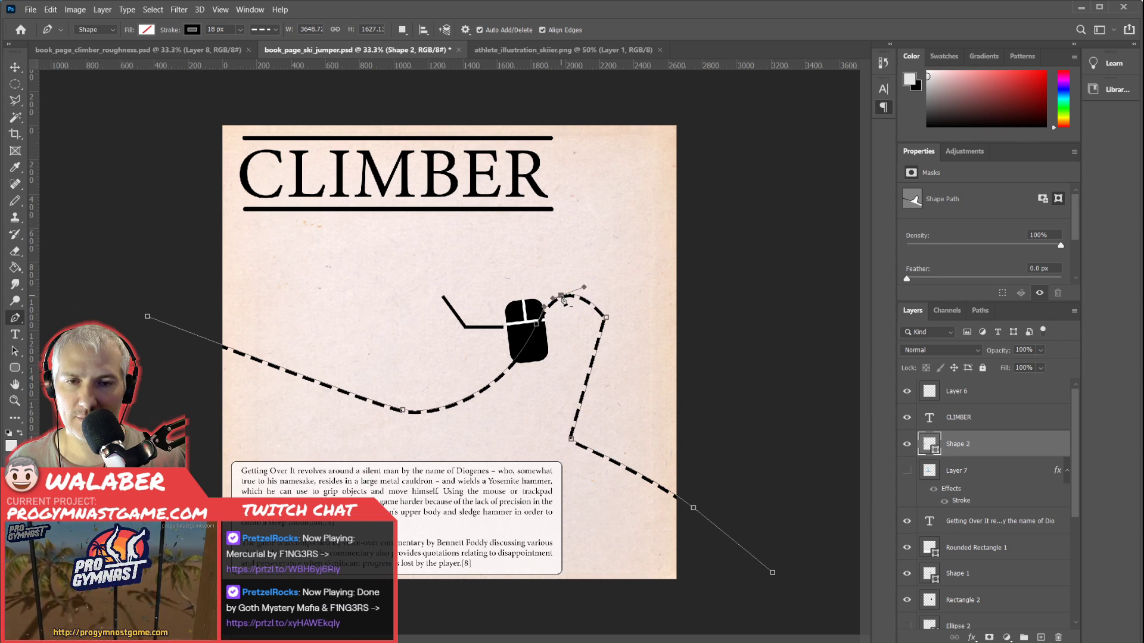
click(561, 296)
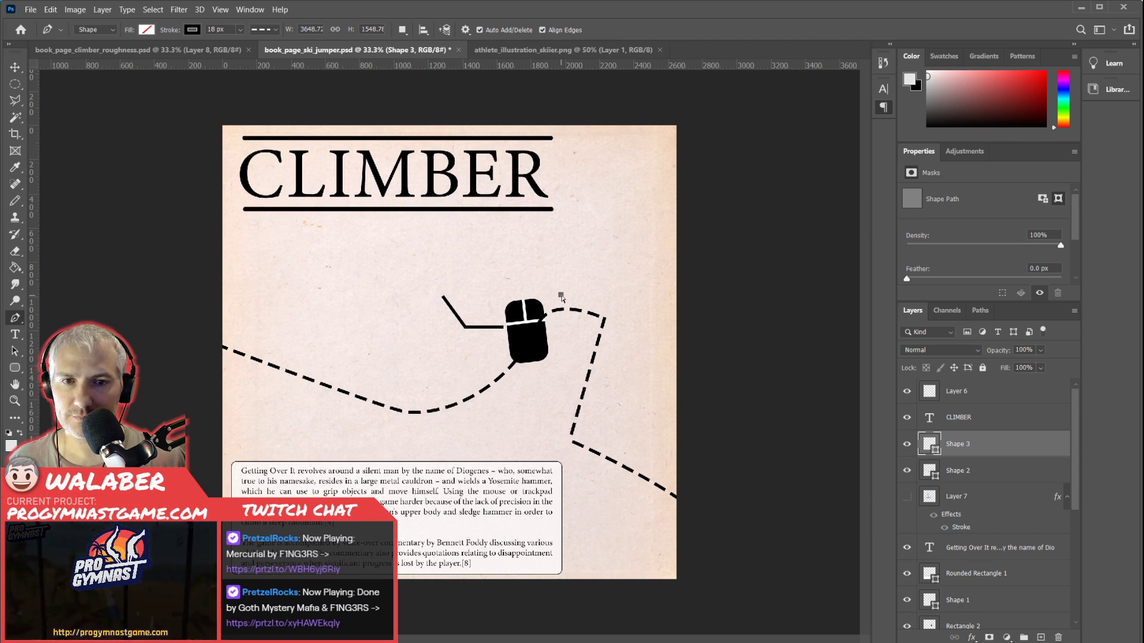
key(ctrl+z)
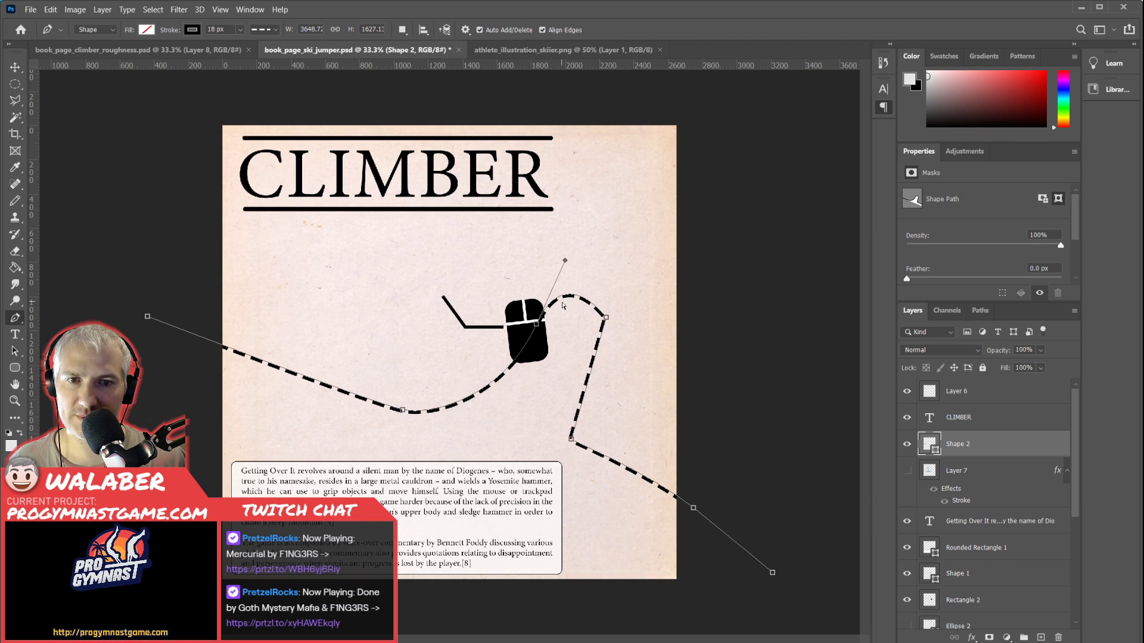
key(ctrl+z)
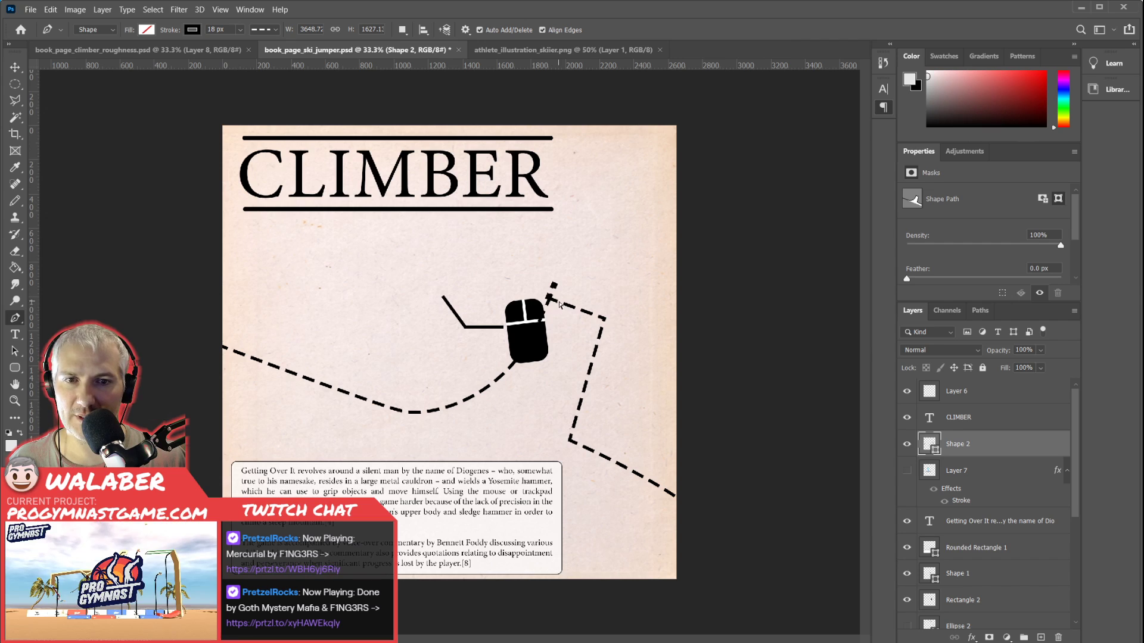
Adjust the anchors and direction handle at the takeoff peak so the dashed line forms a clean sharp corner without the overshooting spur.
ctrl+click(551, 299)
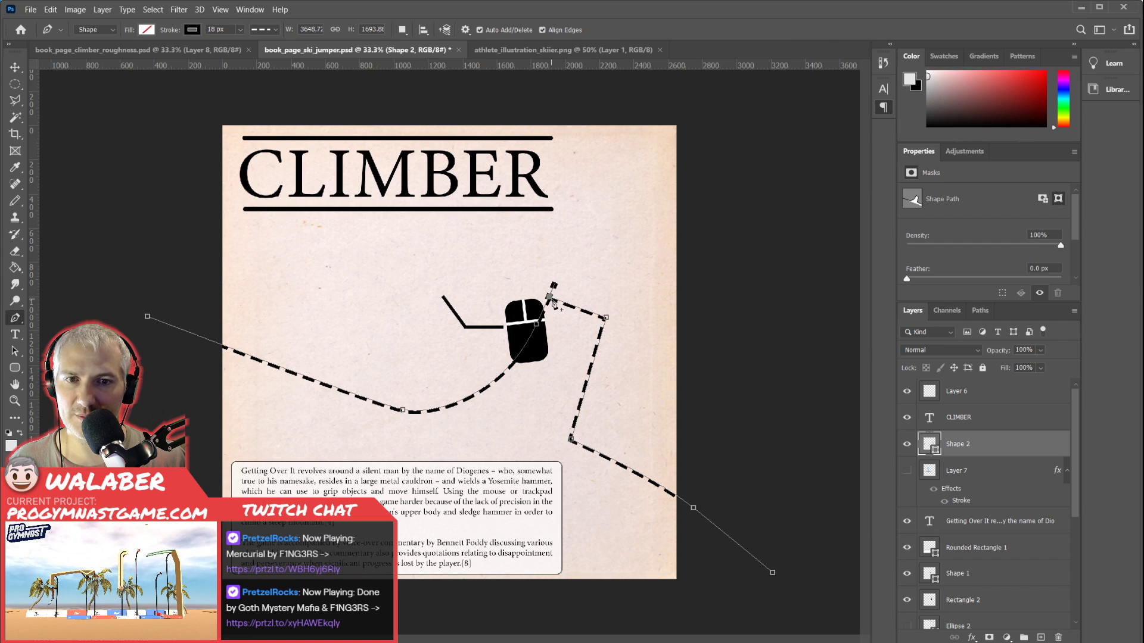
drag(537, 326, 570, 298)
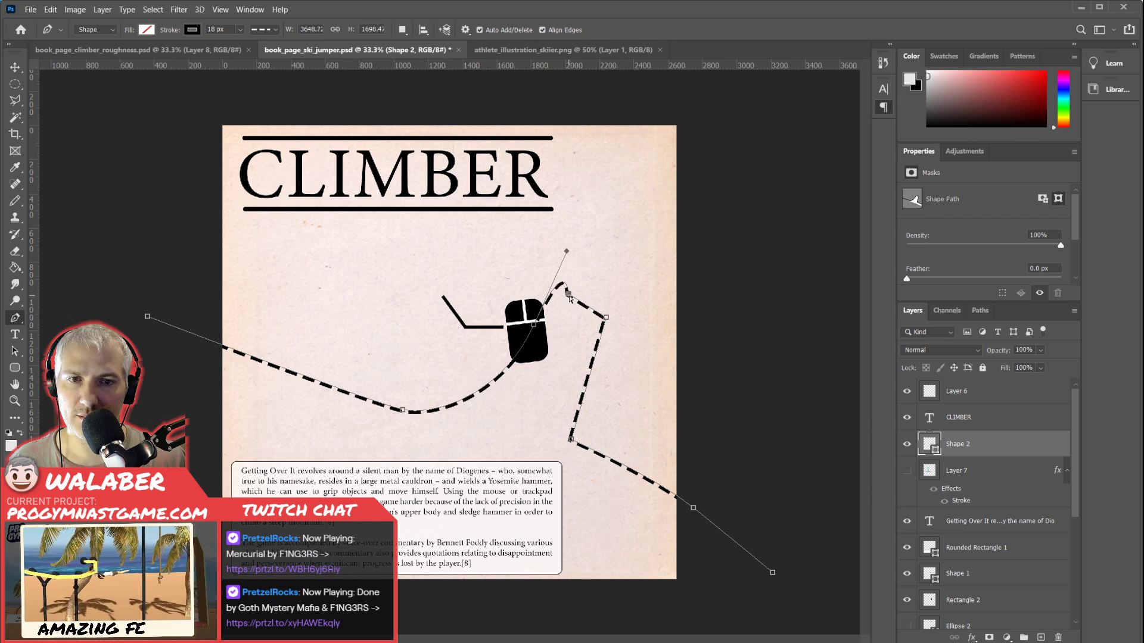
mouse_move(566, 251)
mouse_down()
mouse_move(540, 312)
mouse_move(563, 293)
mouse_up()
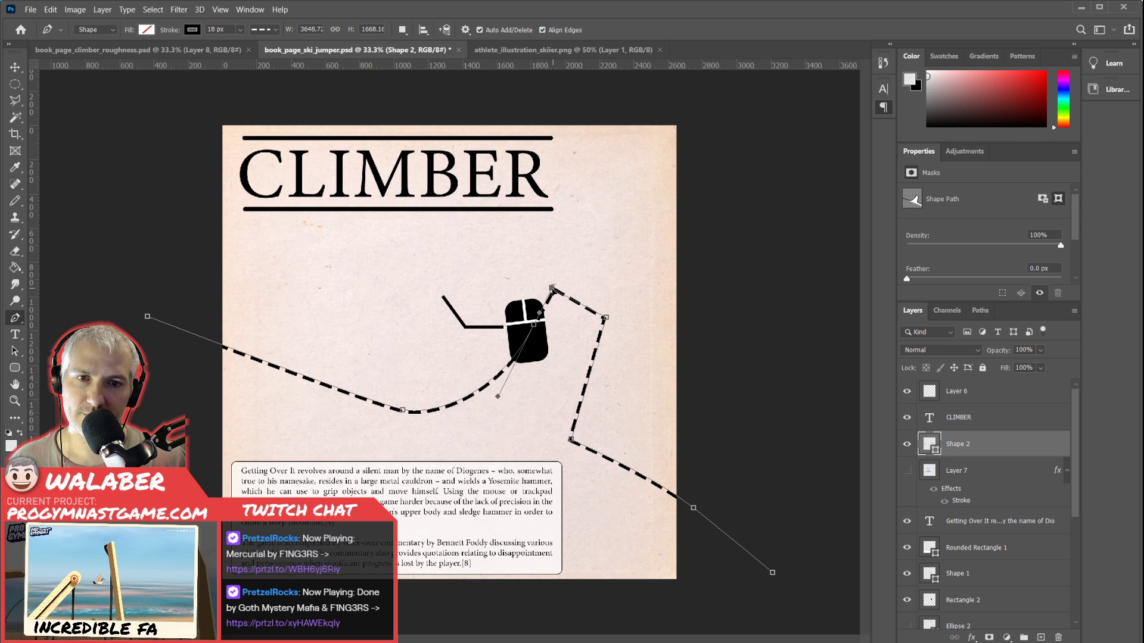
click(784, 341)
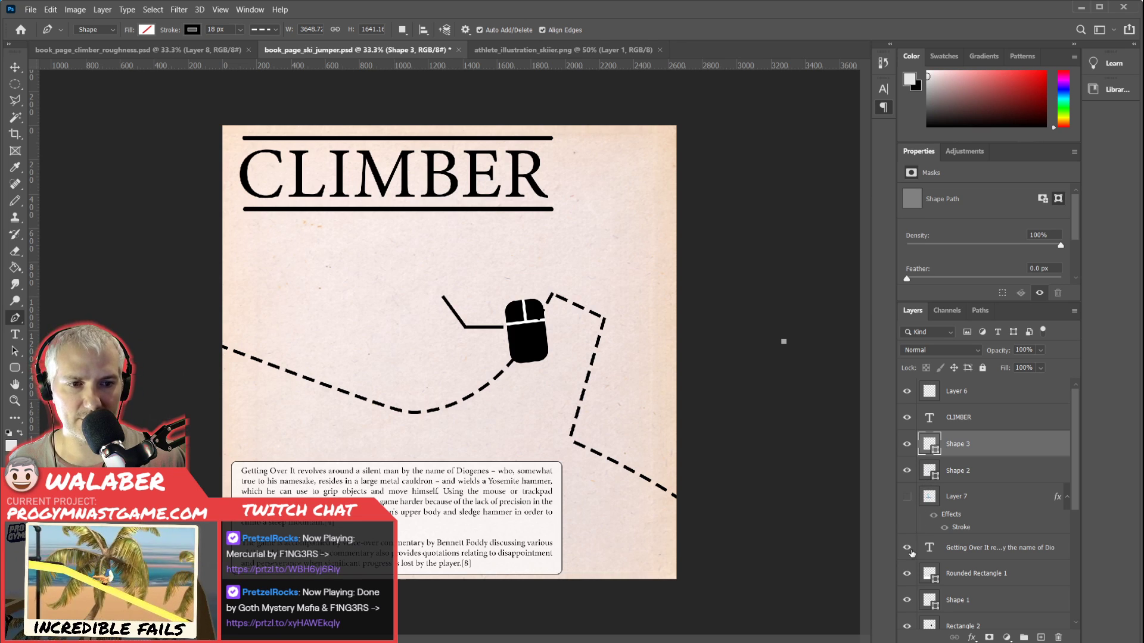
Move the computer mouse graphic to the page's left side and delete the bent connector line on Shape 1.
key(v)
drag(537, 358, 378, 385)
drag(333, 382, 302, 372)
drag(467, 327, 467, 333)
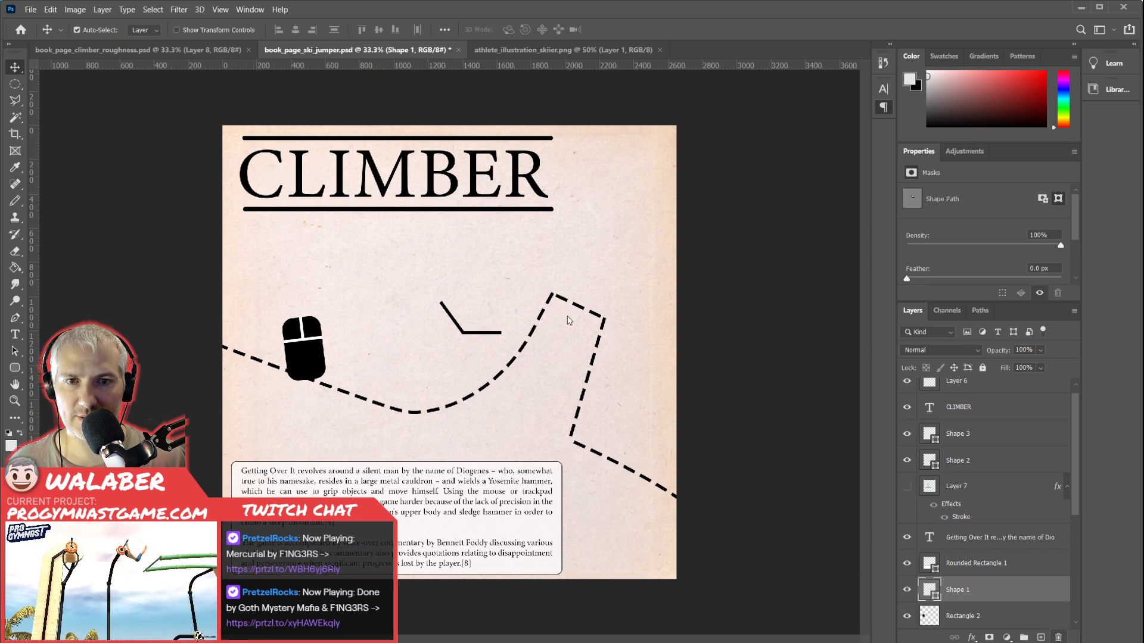
key(Delete)
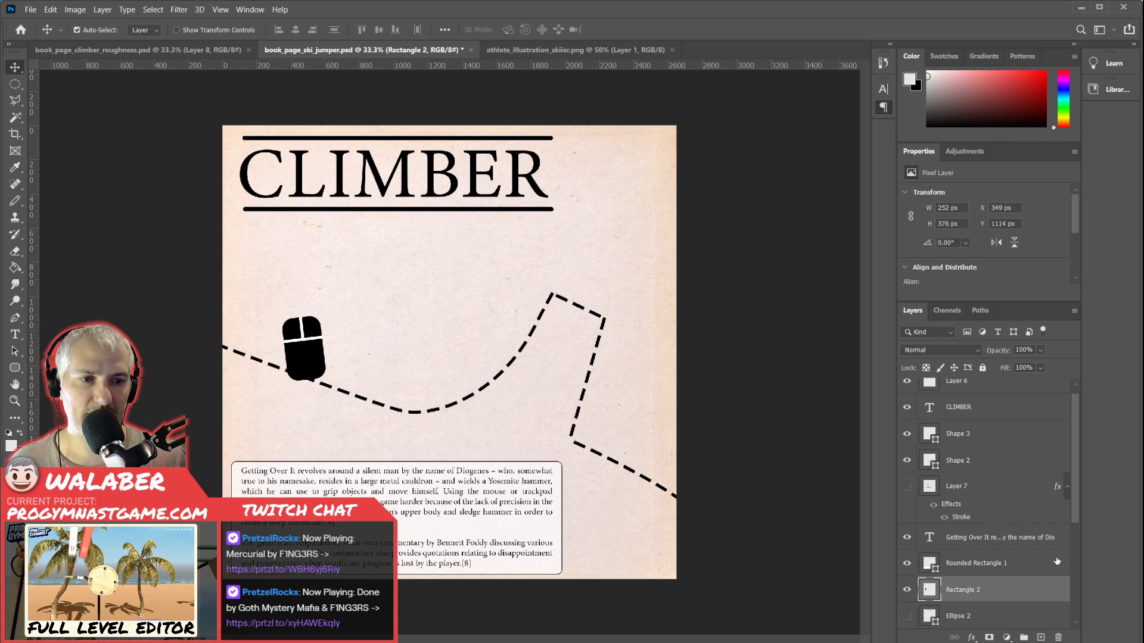
Show the skier on Layer 7 again, nudge it up and left, and try tilting it clockwise to match the slope.
click(907, 487)
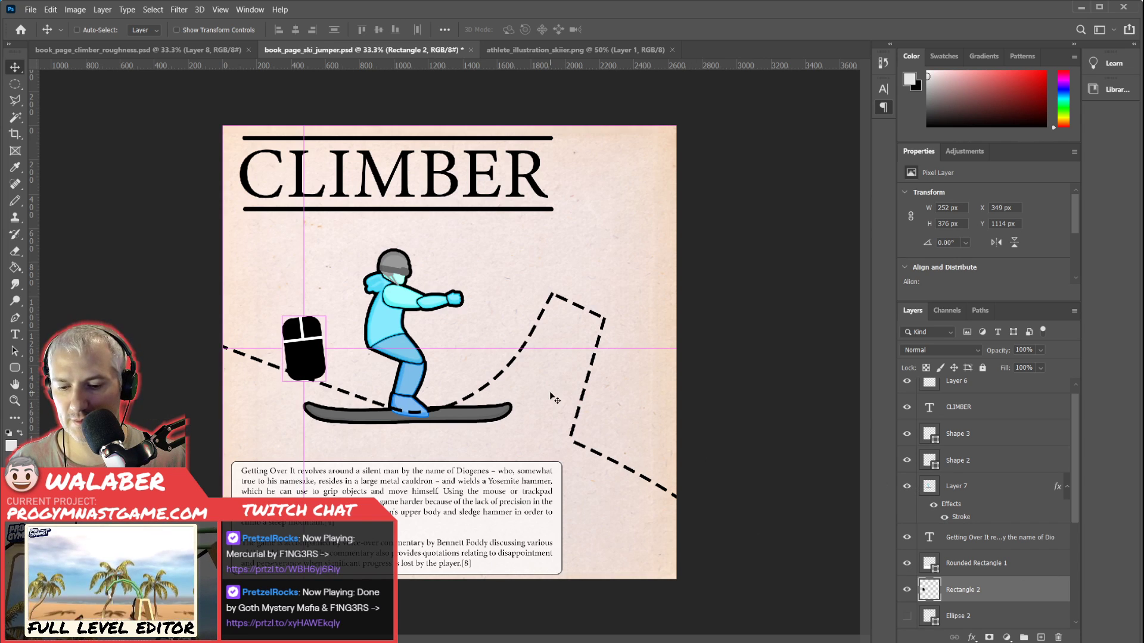
key(ctrl+t)
key(Return)
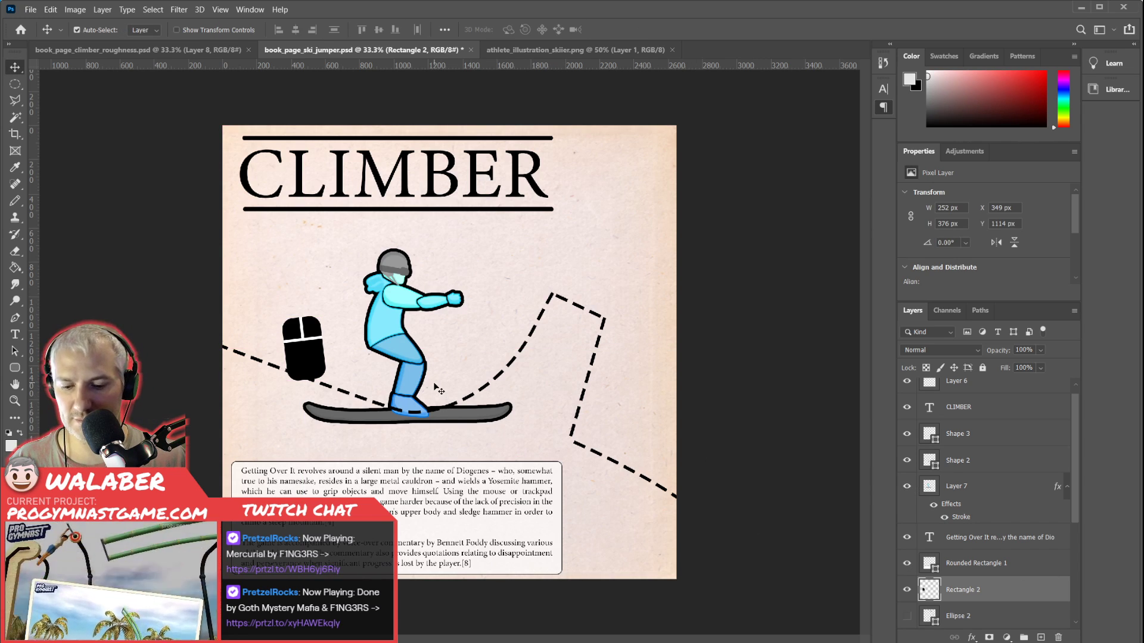
drag(404, 357, 394, 352)
key(ctrl+t)
drag(507, 437, 482, 434)
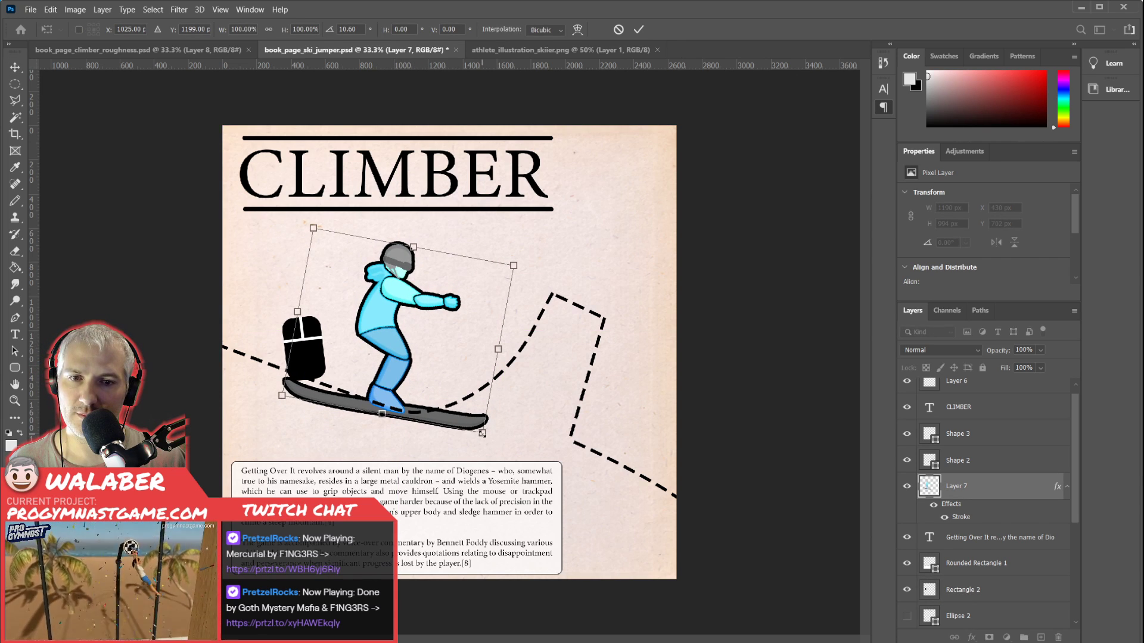
key(Escape)
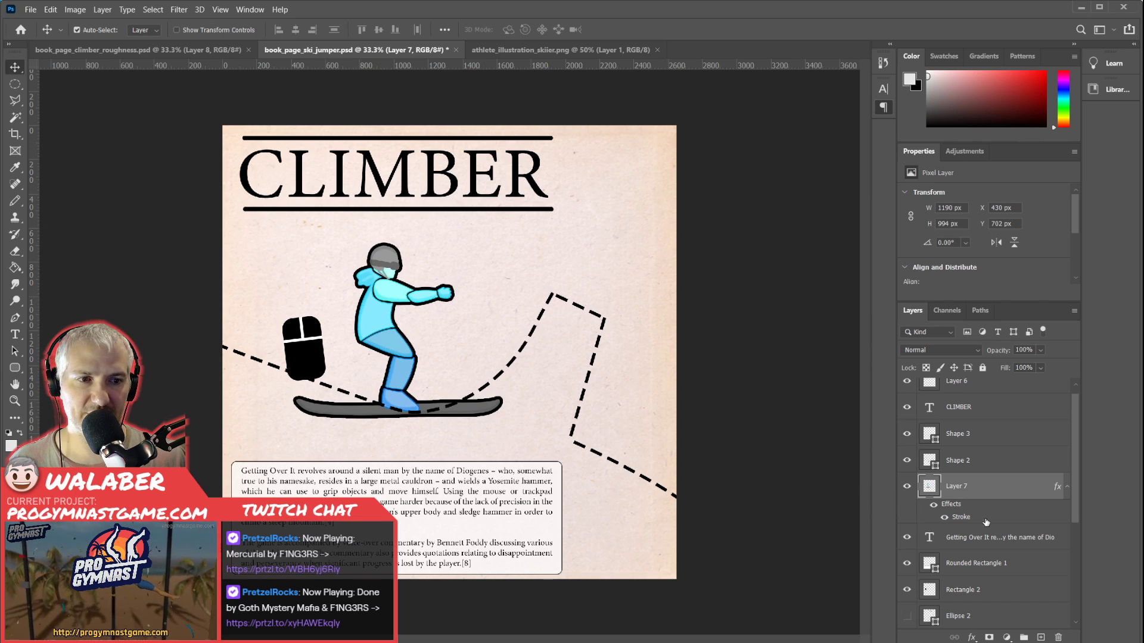
Shift the dashed slope to the right and lower the anchors at the drop's base and along the landing hill.
drag(525, 343, 578, 358)
ctrl+click(625, 453)
drag(625, 454, 616, 474)
drag(748, 521, 745, 549)
drag(616, 475, 611, 483)
drag(744, 549, 750, 565)
drag(826, 587, 828, 621)
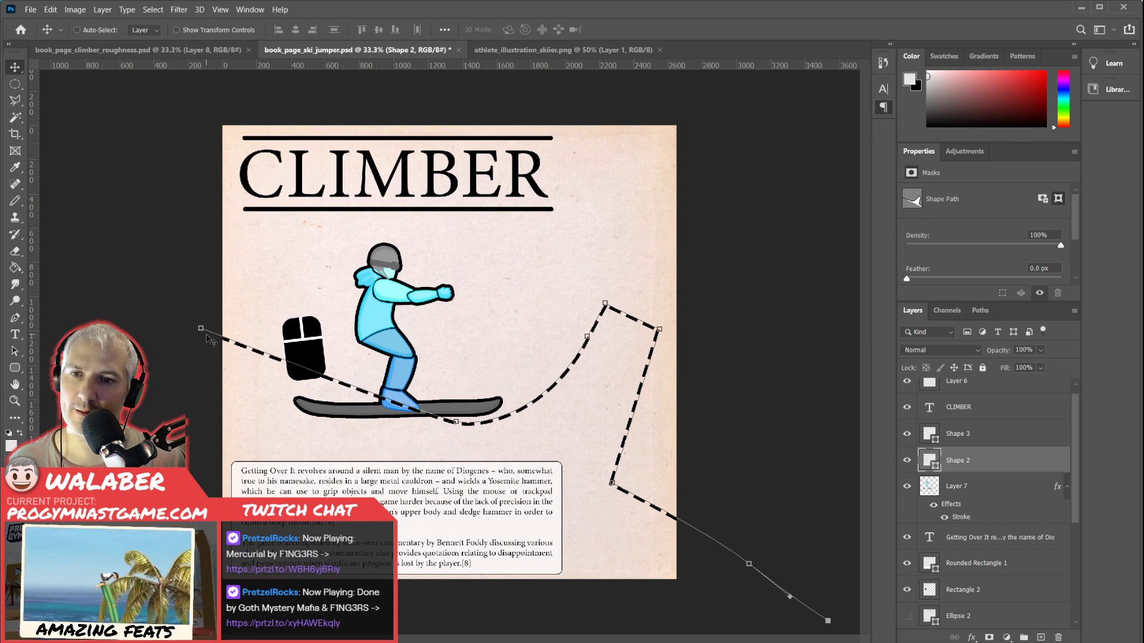
Pull the in-run's starting anchor farther up and outward beyond the page's left edge.
drag(203, 332, 137, 278)
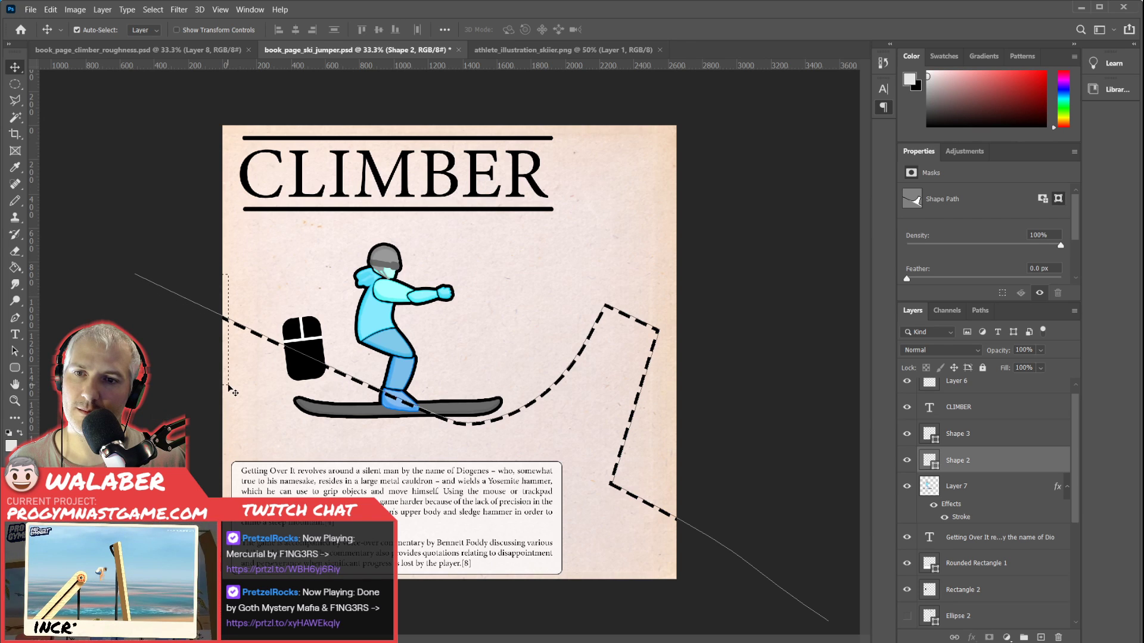
shift+click(228, 386)
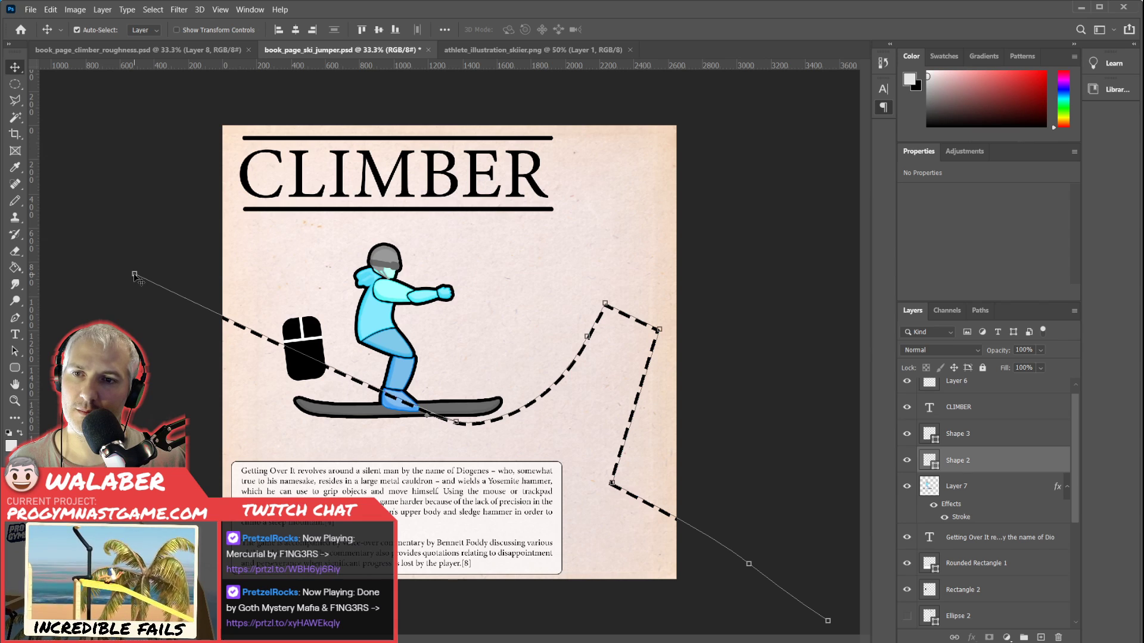
key(alt)
mouse_move(134, 274)
mouse_down()
mouse_move(120, 248)
mouse_move(128, 274)
mouse_up()
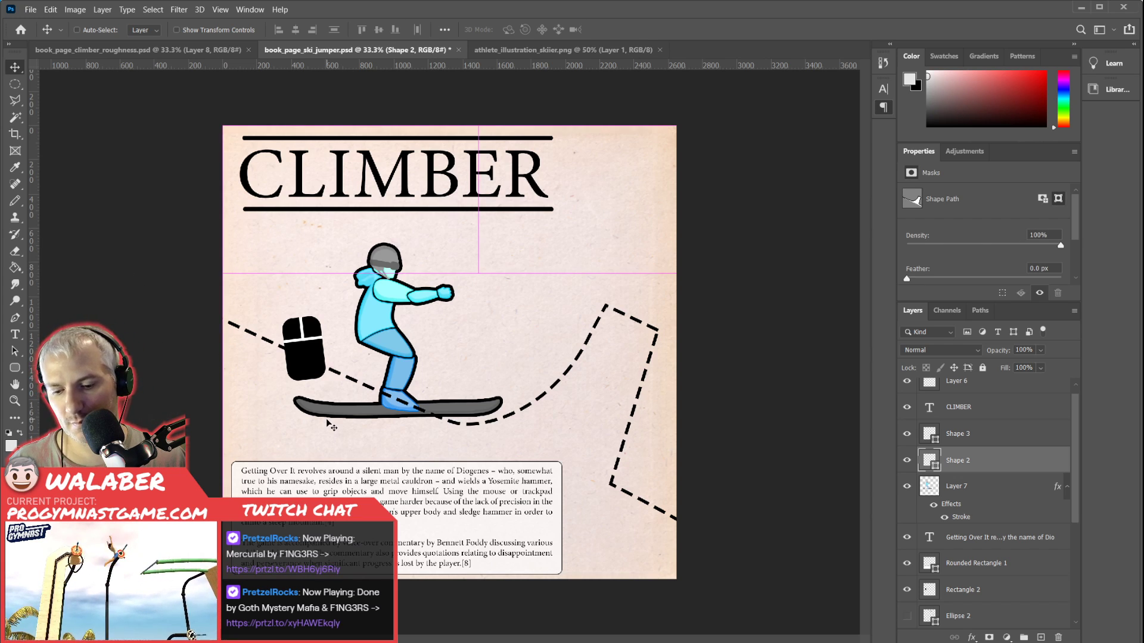
Rotate the lengthened dashed slope a few degrees counterclockwise and shift it toward the page's right edge.
key(ctrl+t)
drag(816, 252, 802, 220)
key(Return)
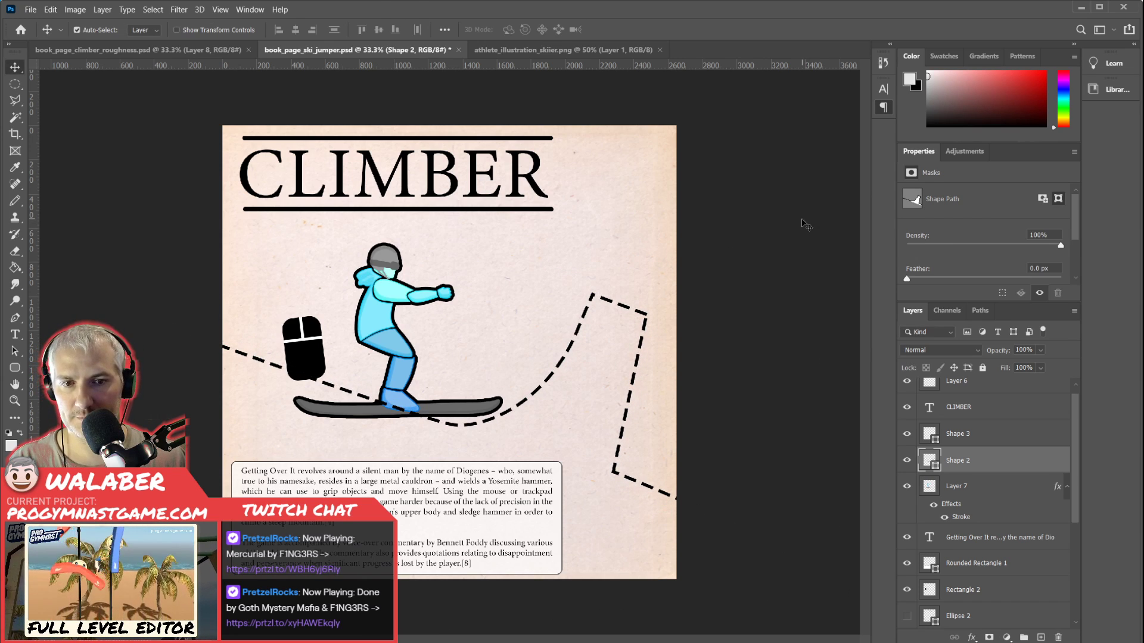
click(553, 386)
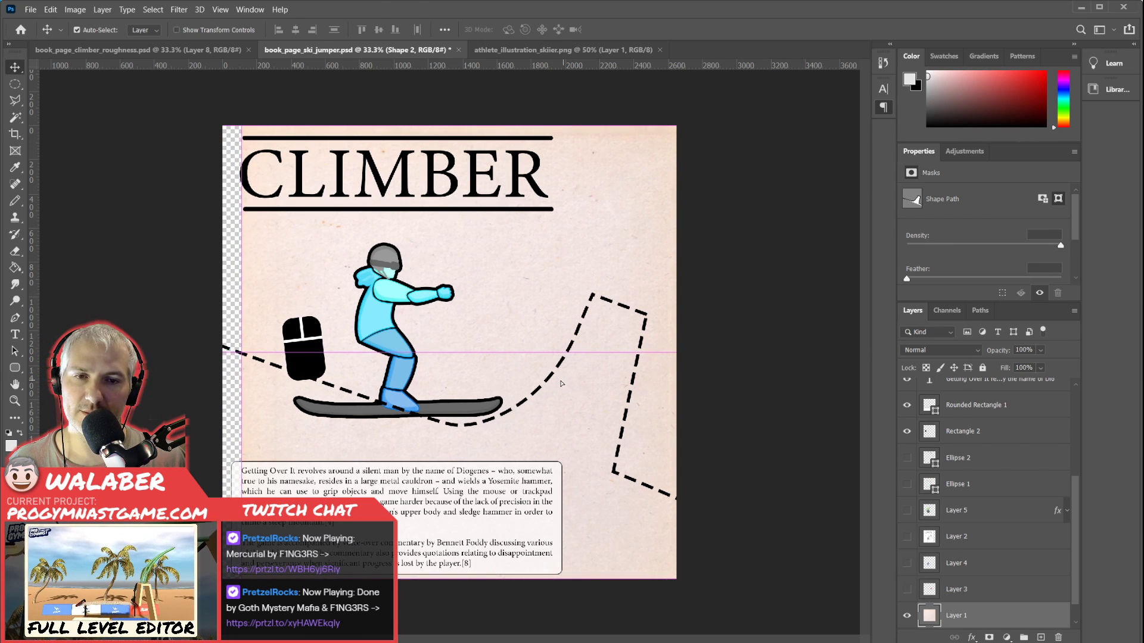
drag(581, 316, 603, 315)
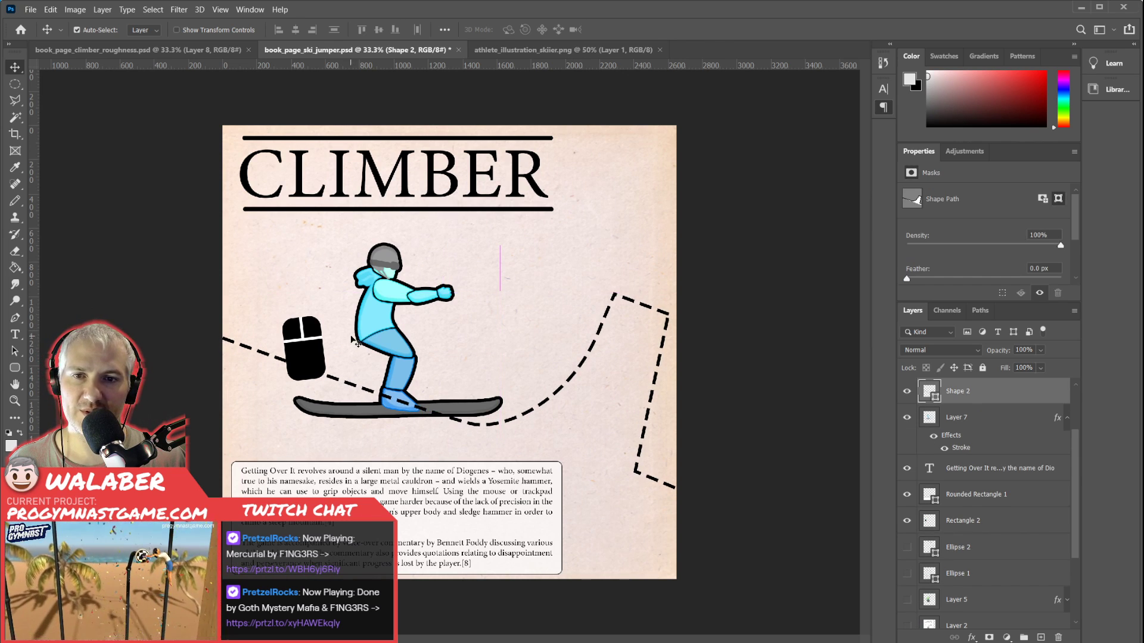
Scale the skier to 82.18%, rotate it 19.5° clockwise and place the board on the in-run.
drag(387, 332, 402, 328)
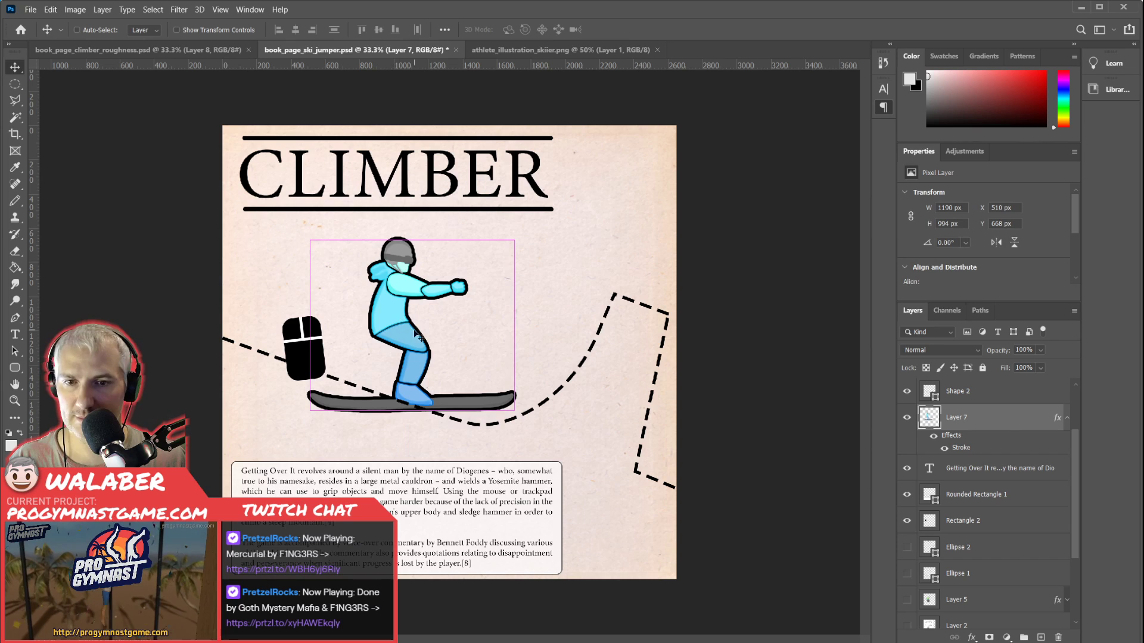
key(ctrl+t)
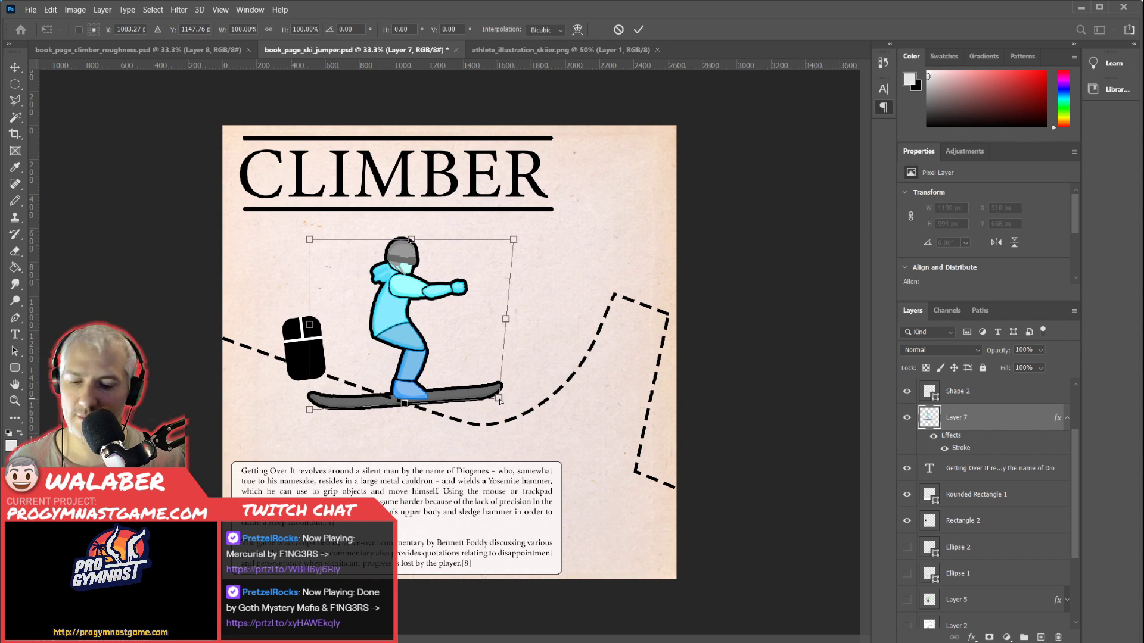
drag(513, 409, 473, 437)
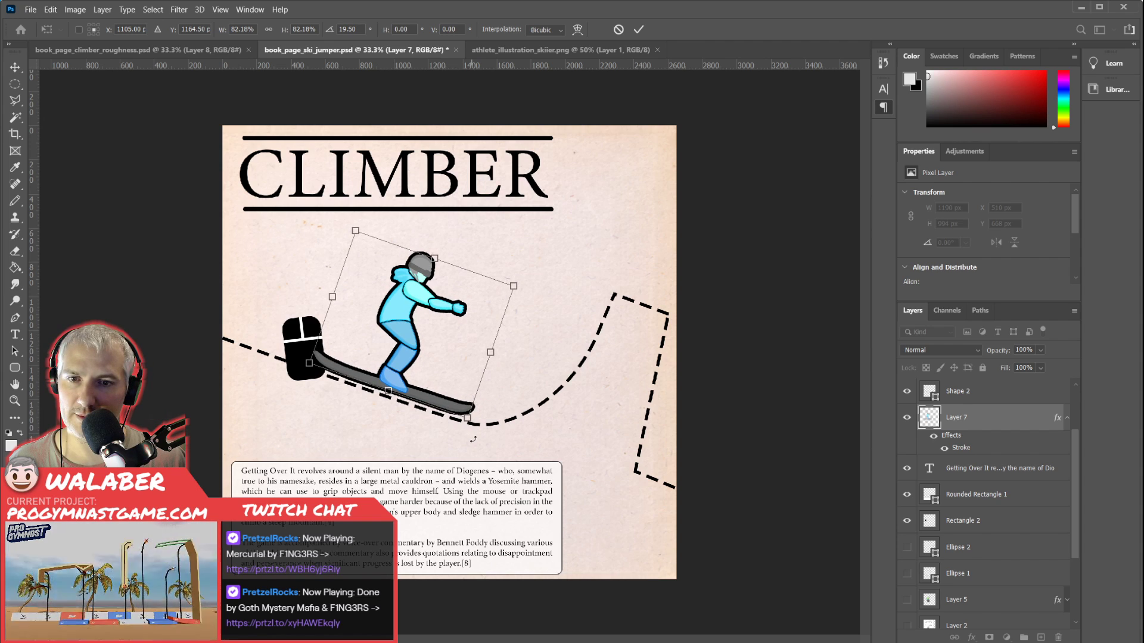
drag(402, 336, 412, 344)
key(Return)
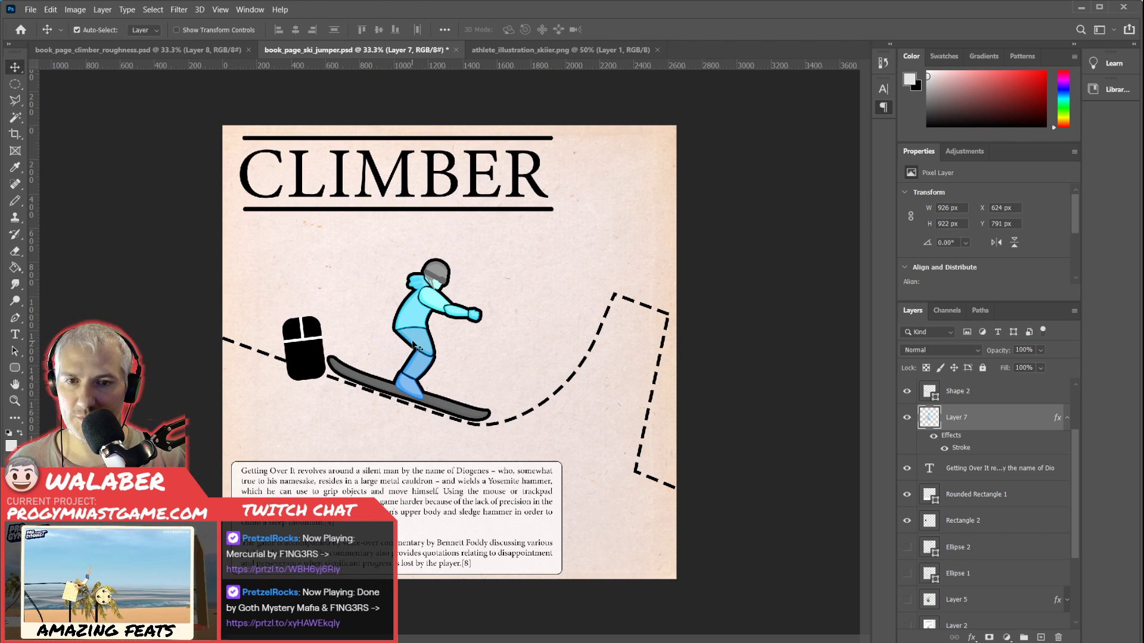
Nudge the skier down and left to X 612 px, Y 814 px so the board sits on the dashed line.
key(Down)
key(Down)
key(Down)
key(Down)
key(Down)
key(Down)
key(Down)
key(Down)
key(Down)
key(Down)
key(Down)
key(Down)
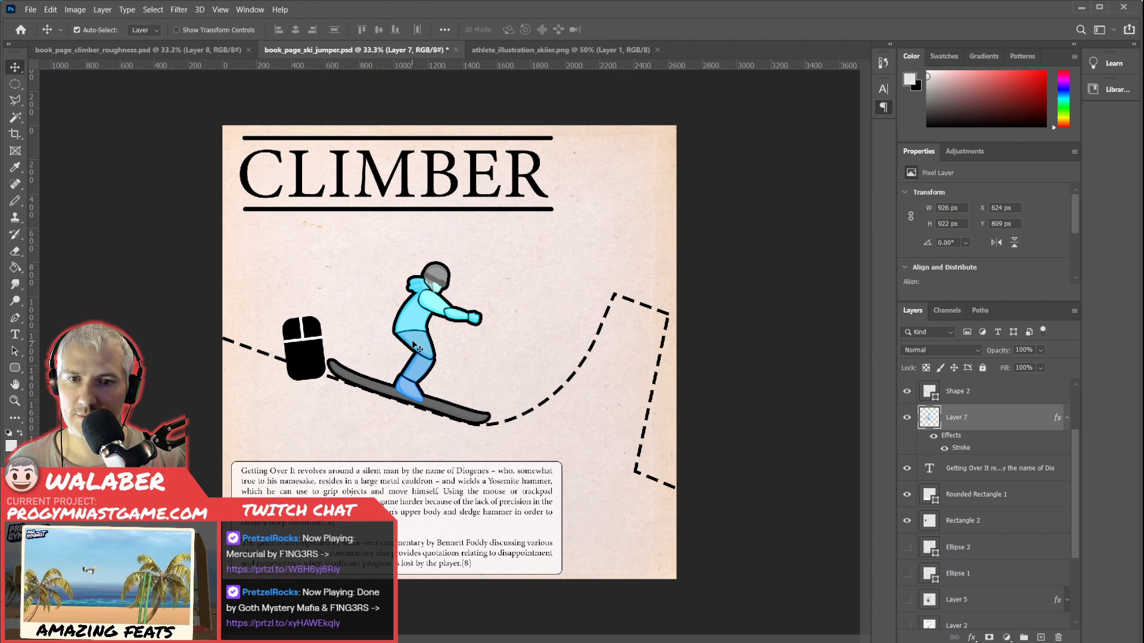
key(Down)
key(Down)
key(Down)
key(Down)
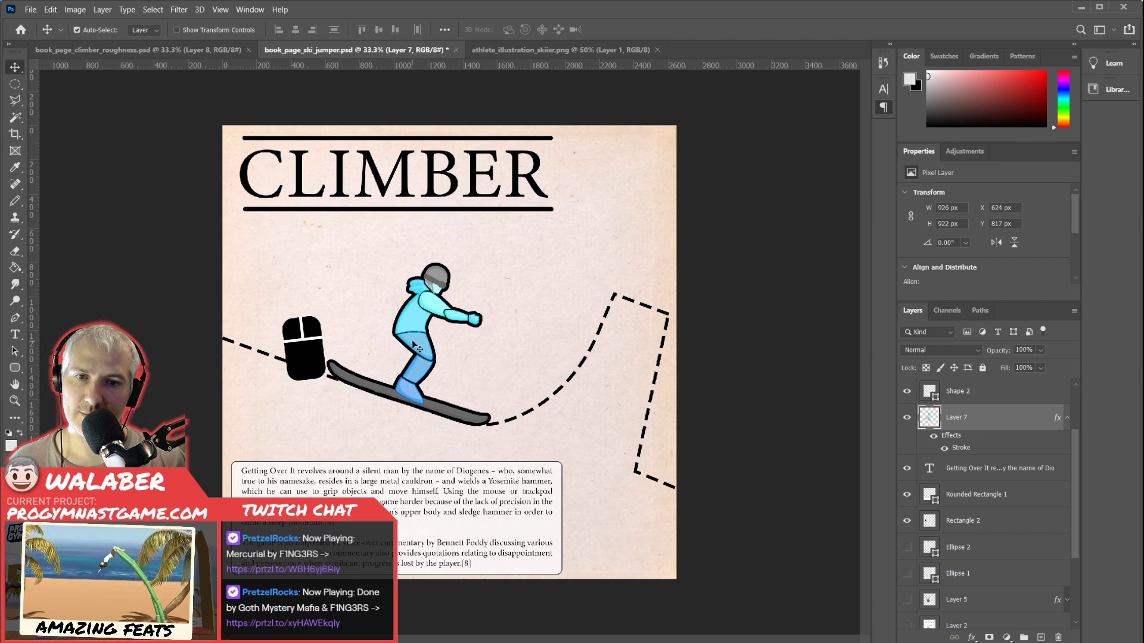
key(Left)
key(Left)
key(Left)
key(Left)
key(Left)
key(Left)
key(Up)
key(Up)
key(Up)
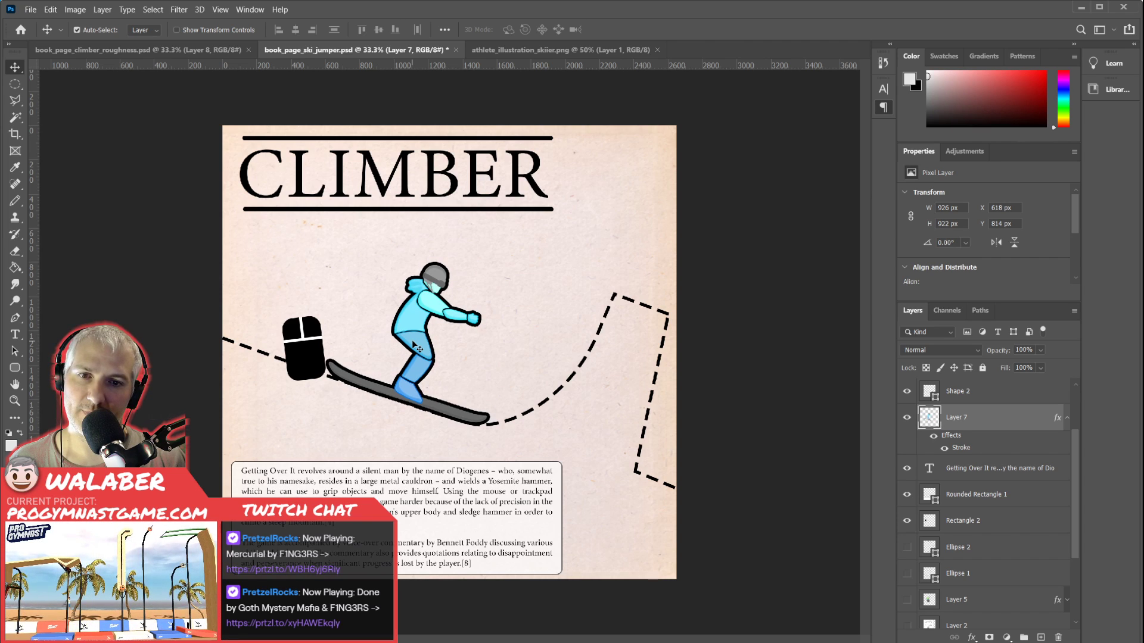
key(Left)
key(Left)
key(Left)
key(Left)
key(Left)
key(Left)
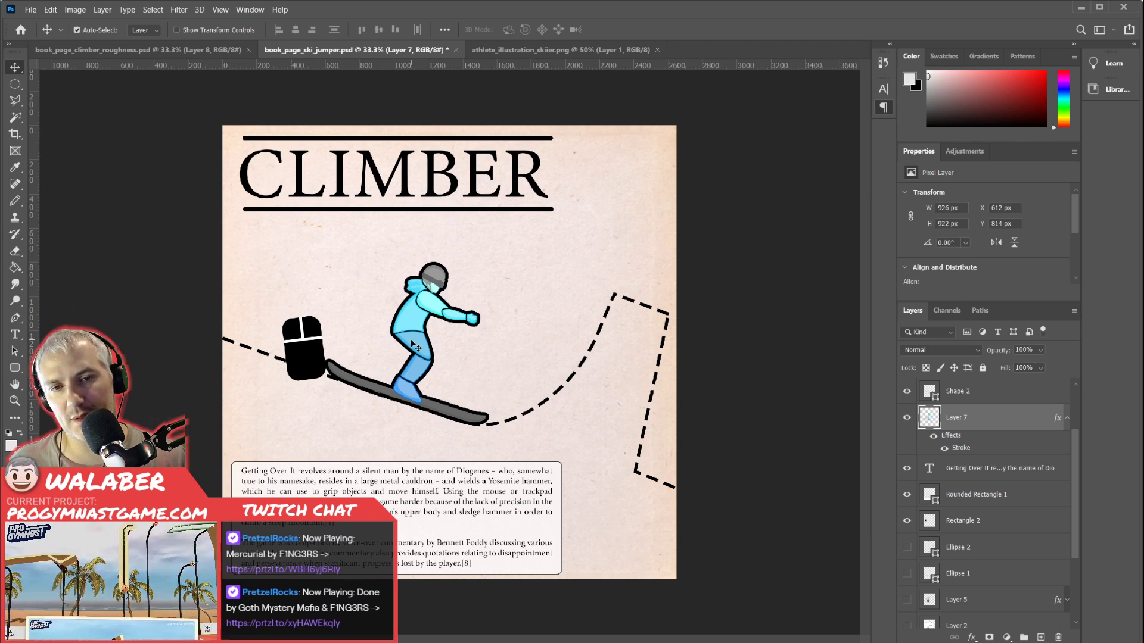
Move the computer mouse graphic off the page, and scale the dashed slope to 78.29% and raise it slightly.
drag(311, 352, 158, 320)
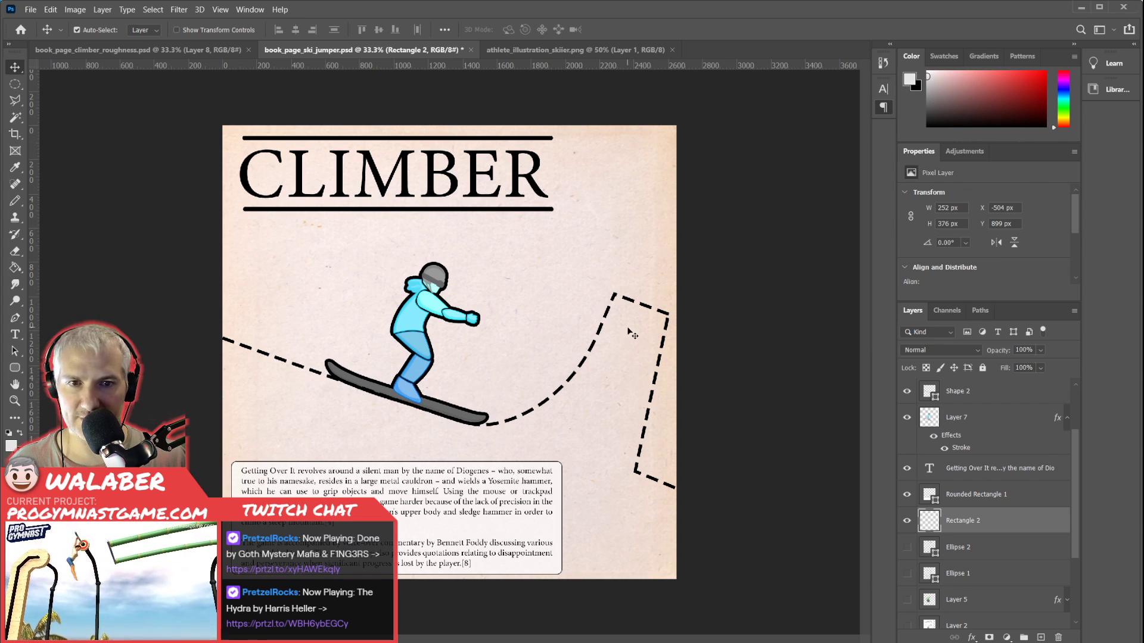
drag(632, 337, 627, 337)
key(ctrl+t)
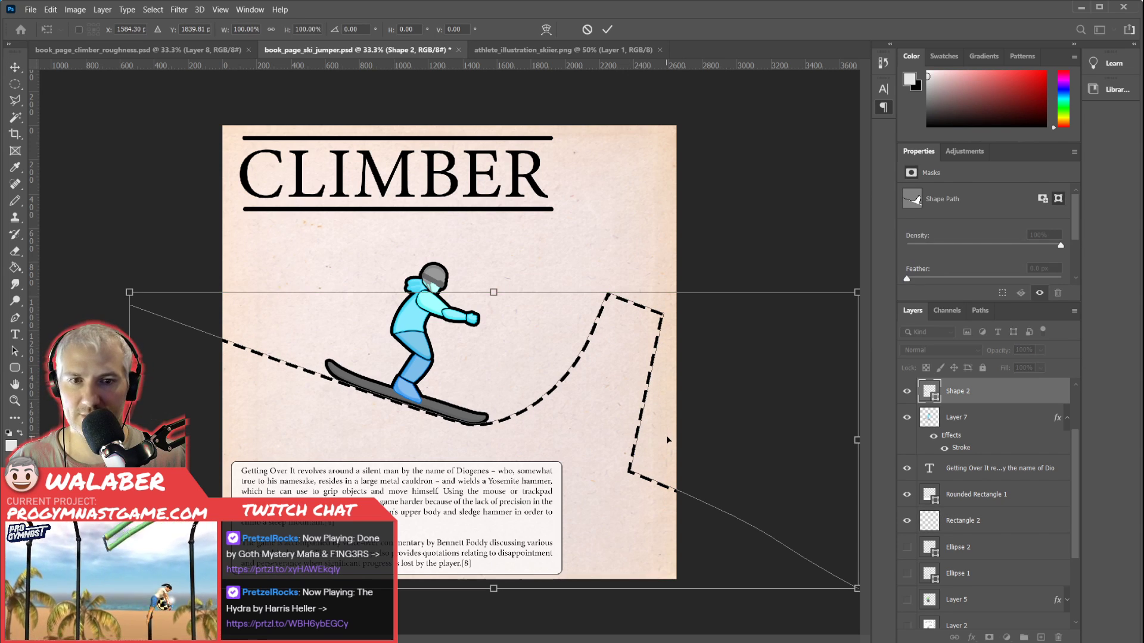
drag(851, 585, 689, 539)
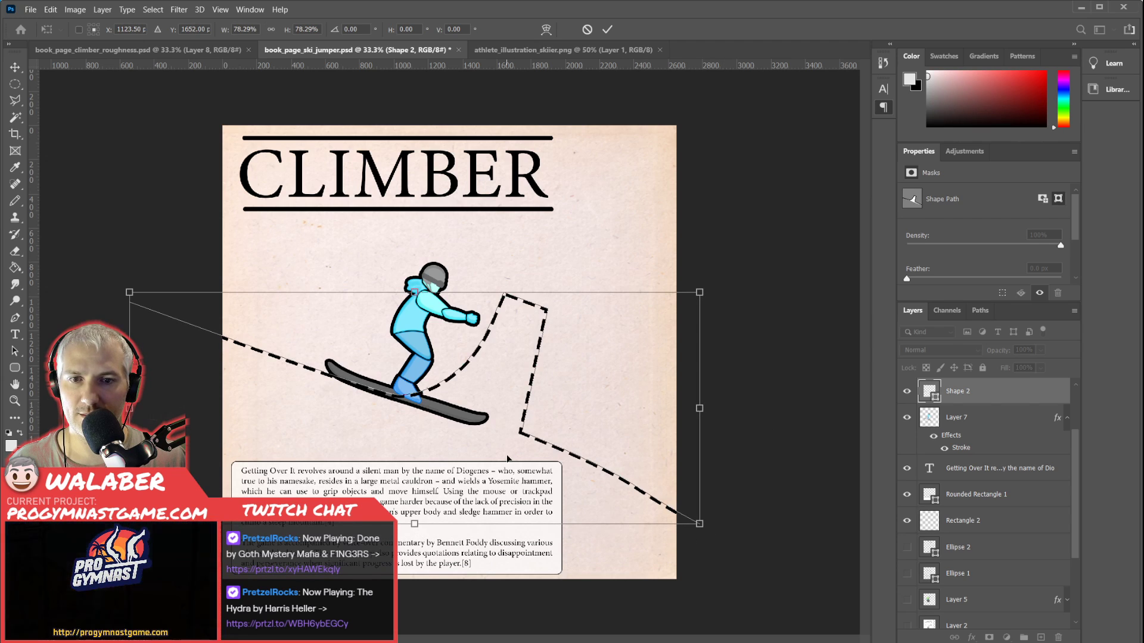
drag(524, 418, 531, 402)
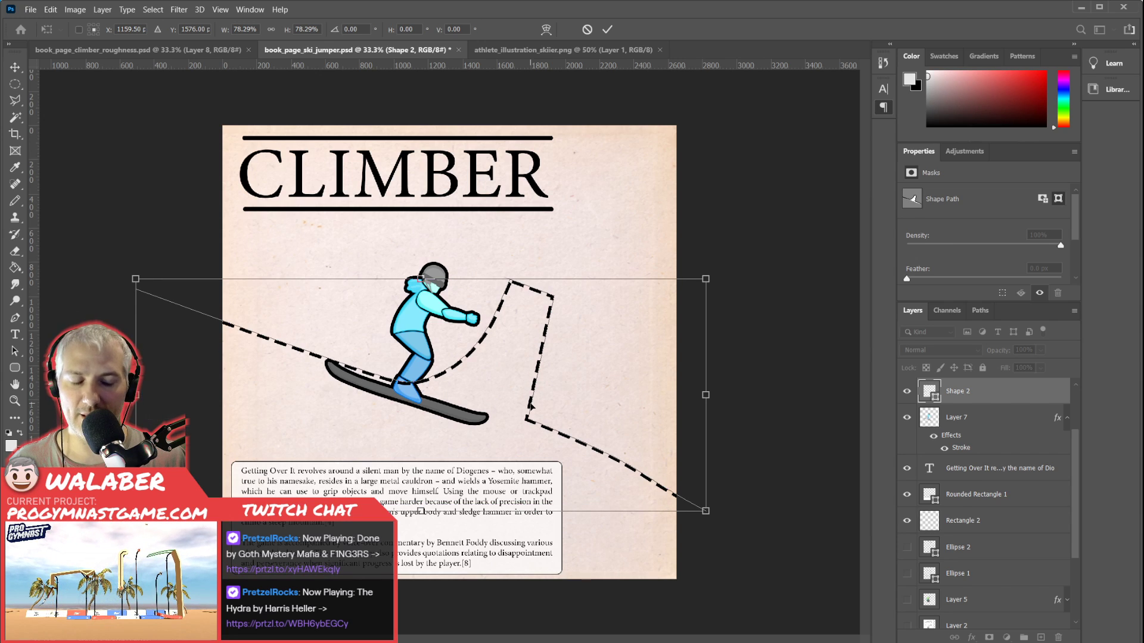
key(Return)
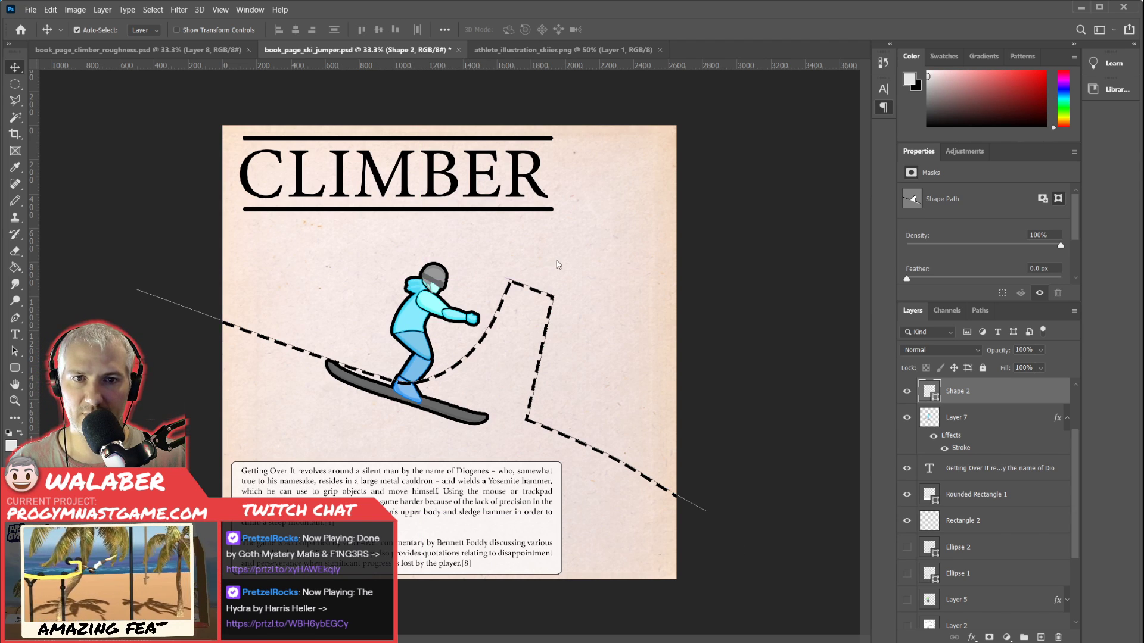
Rotate the scaled dashed slope 6.35° counterclockwise.
key(ctrl+t)
drag(725, 524, 747, 494)
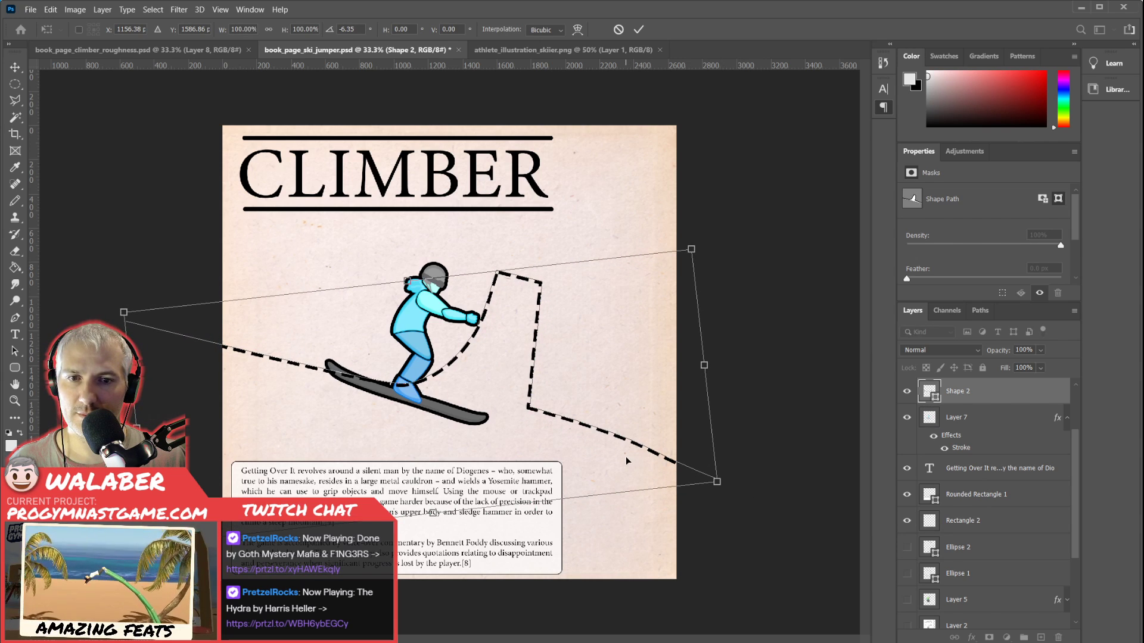
key(Return)
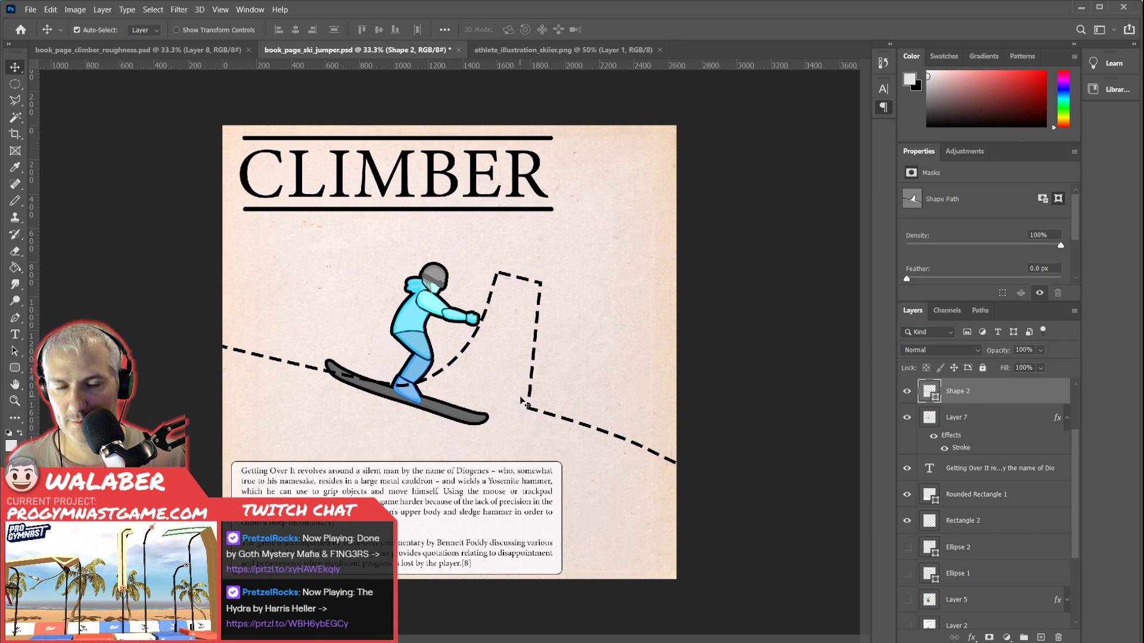
Narrow the takeoff by moving its outer top corner and the drop's base anchor left, making the drop slant inward.
key(p)
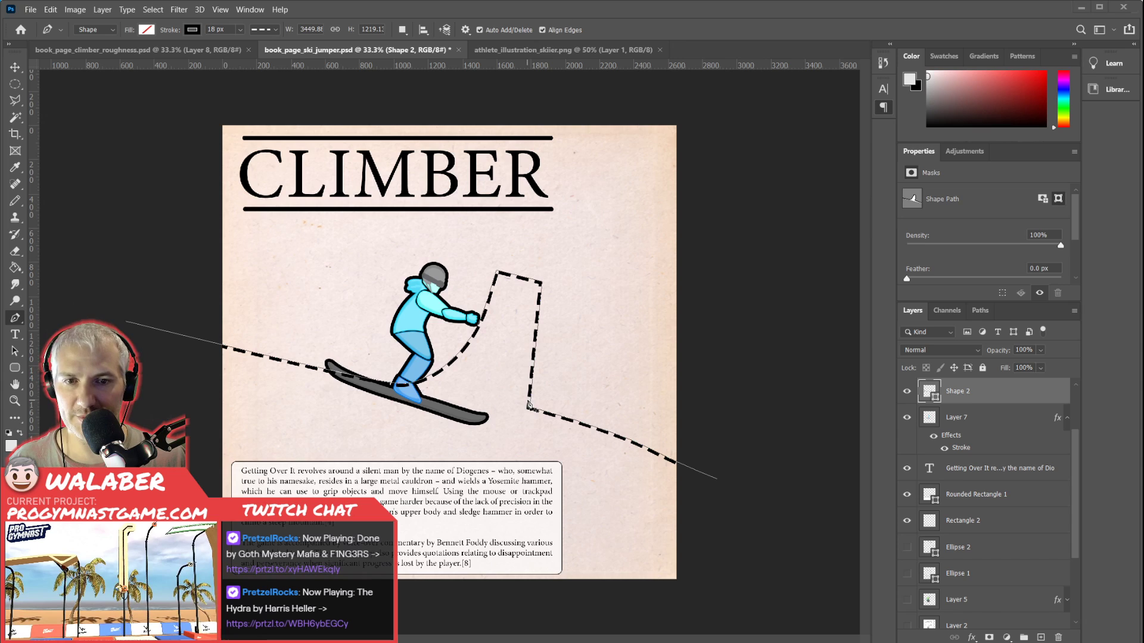
ctrl+click(529, 408)
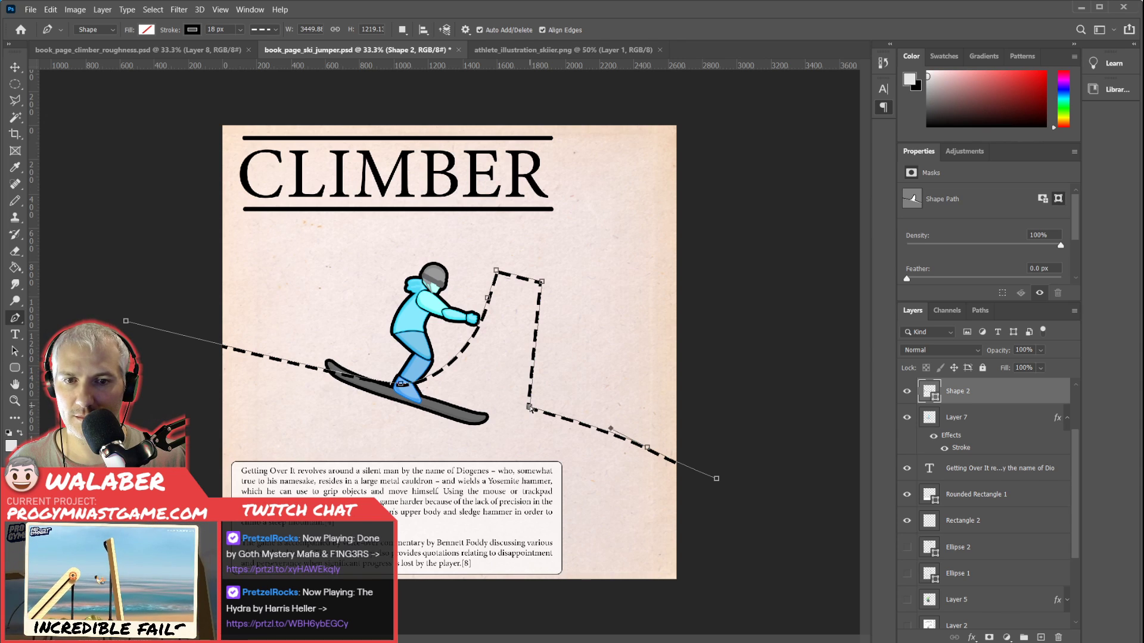
click(543, 283)
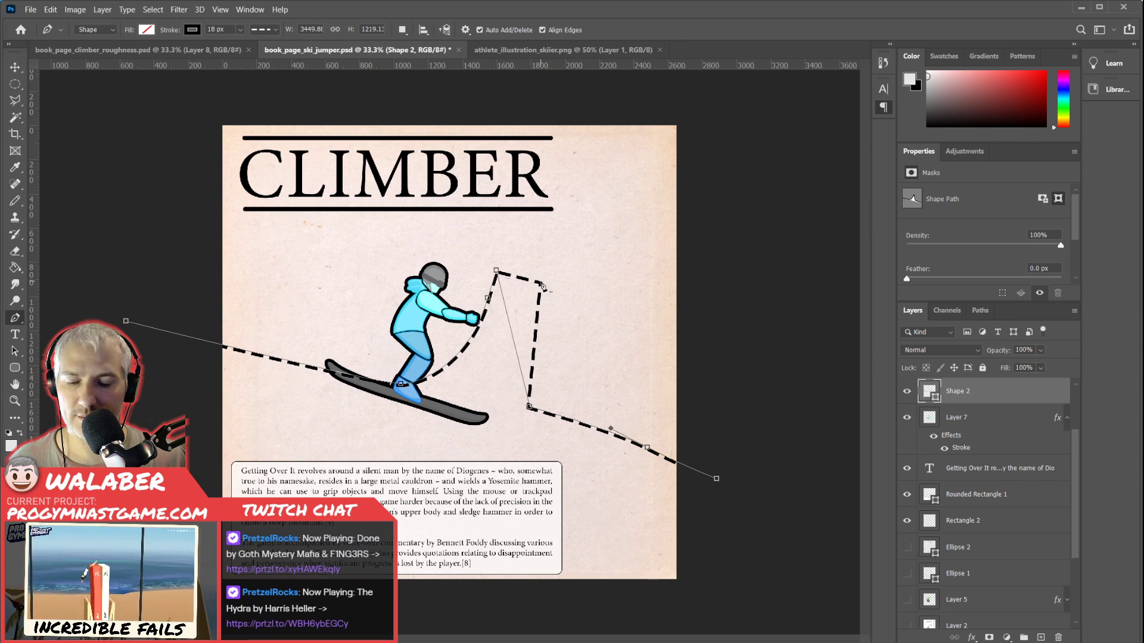
key(ctrl+z)
drag(542, 284, 526, 278)
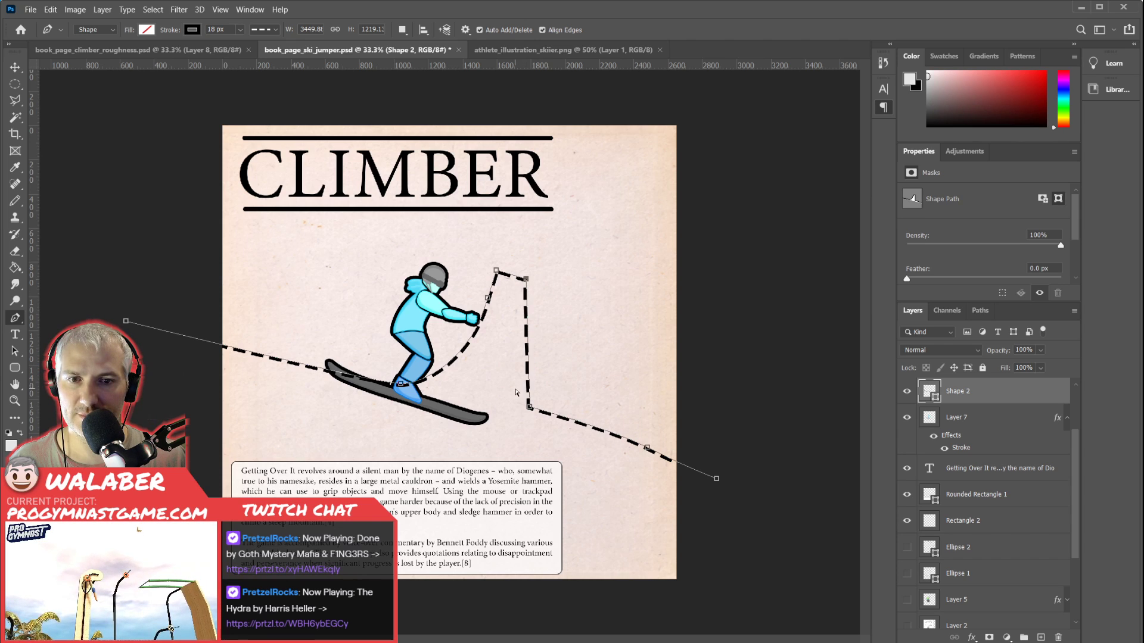
drag(530, 409, 493, 400)
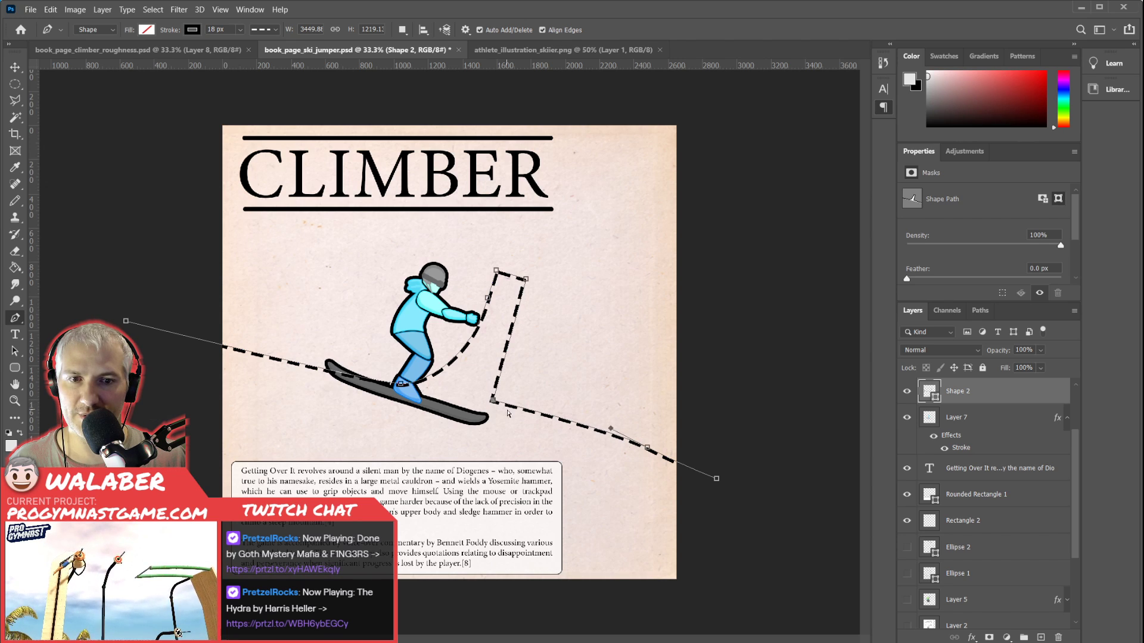
Reshape the landing hill into a smooth convex curve by lowering its end anchor beyond the page and adjusting the middle anchor's handle.
drag(648, 450, 642, 461)
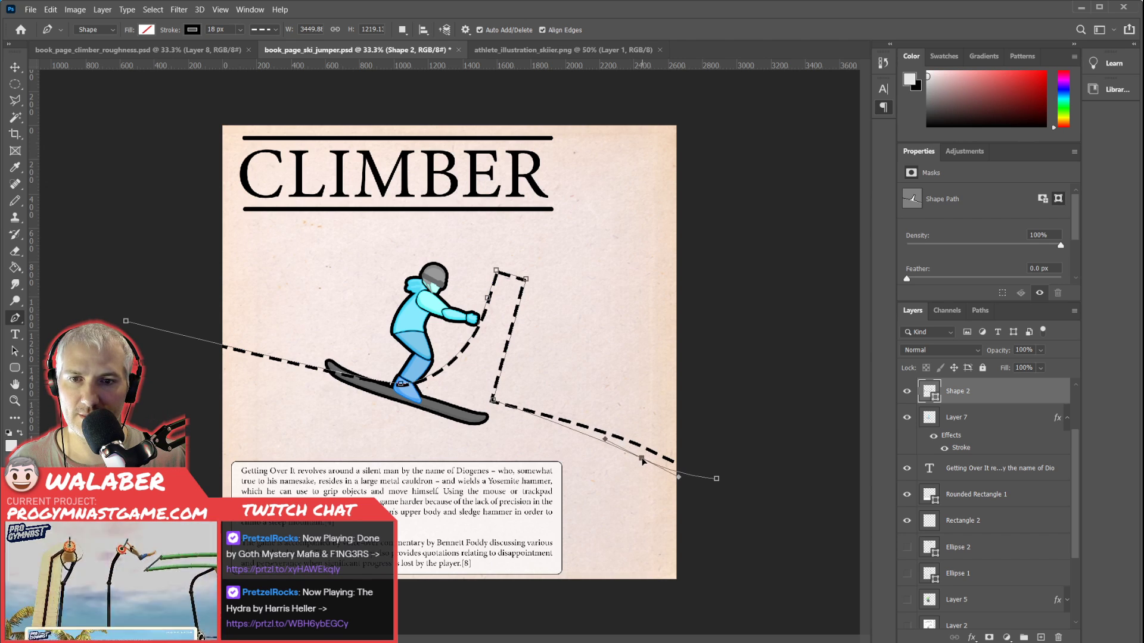
drag(716, 480, 729, 553)
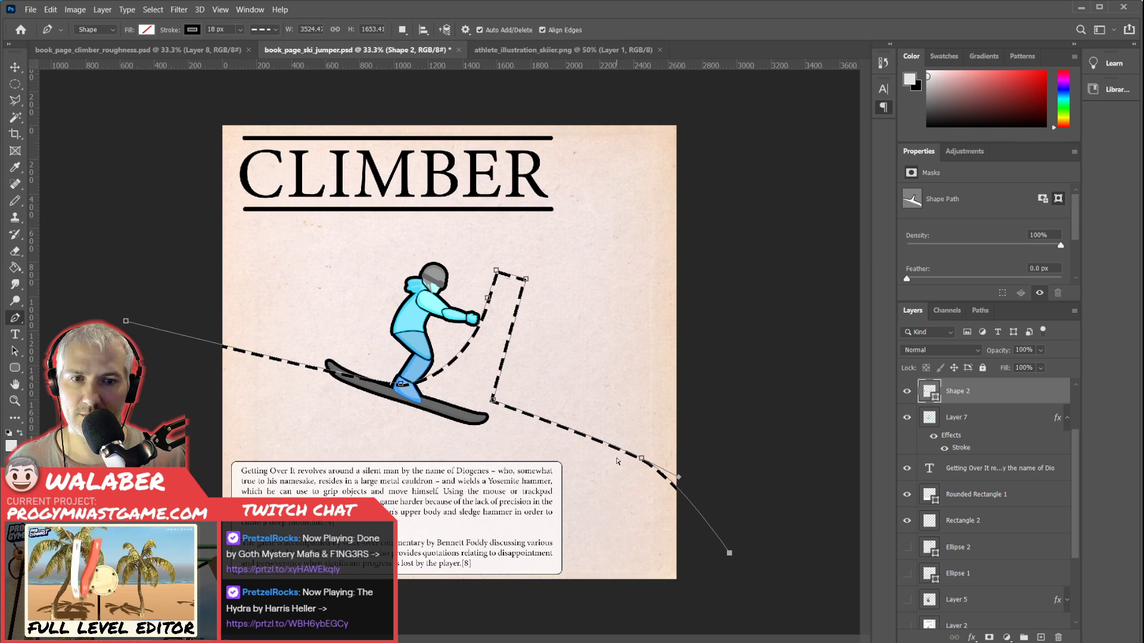
mouse_move(641, 463)
mouse_down()
mouse_move(638, 482)
mouse_move(576, 428)
mouse_up()
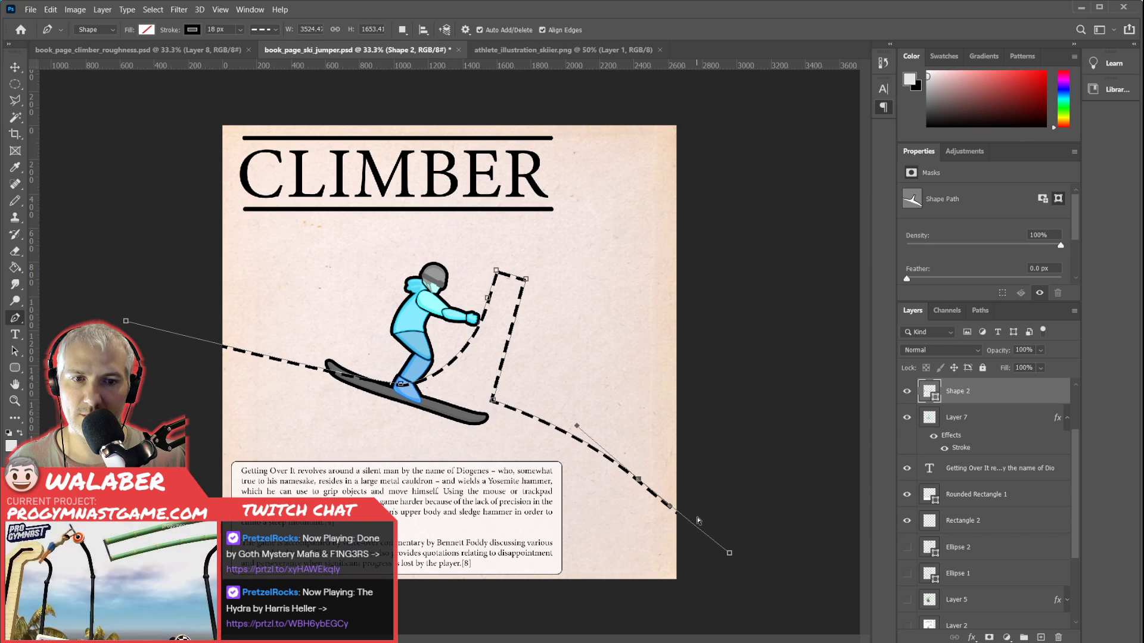
drag(730, 555, 730, 571)
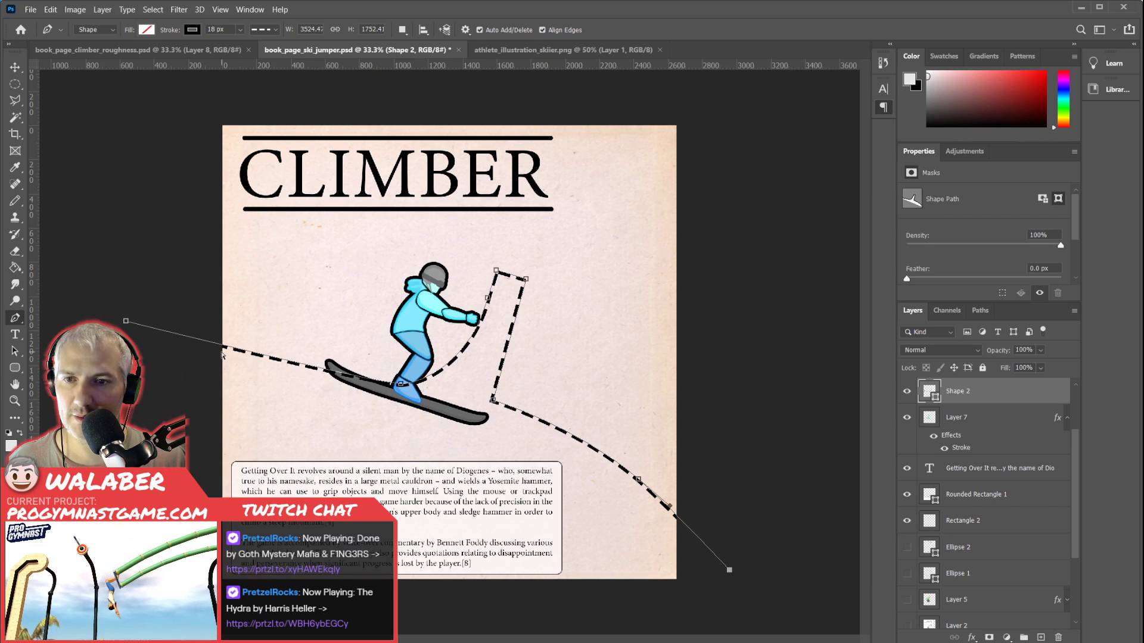
Steepen the dashed slope's approach by raising its off-page start anchor, and nudge the whole slope down and slightly right.
drag(126, 323, 111, 298)
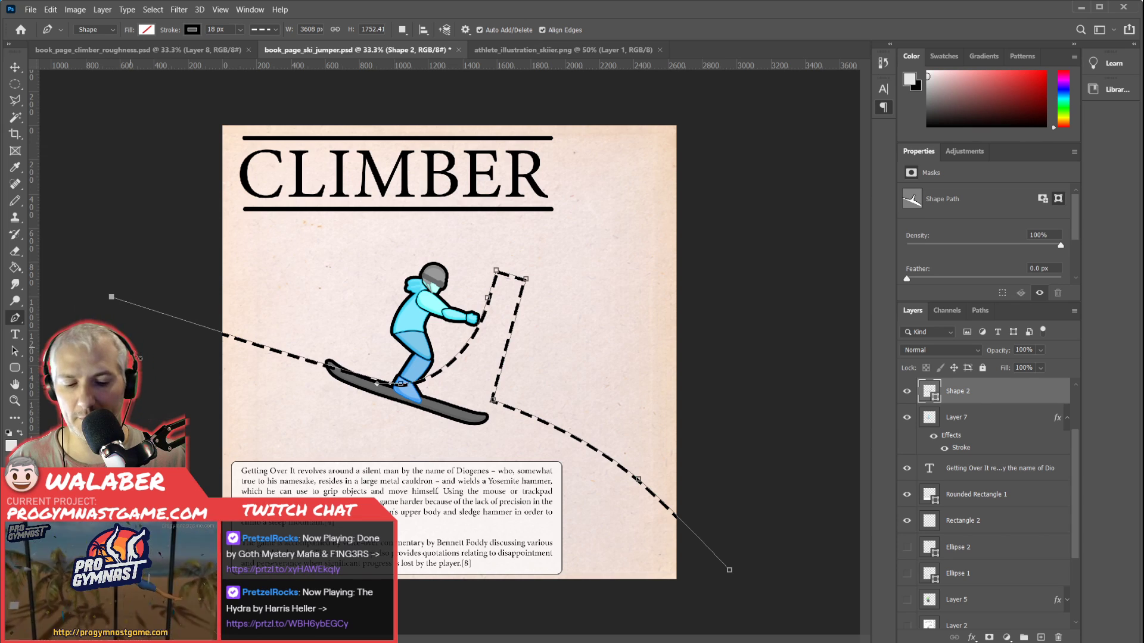
key(Return)
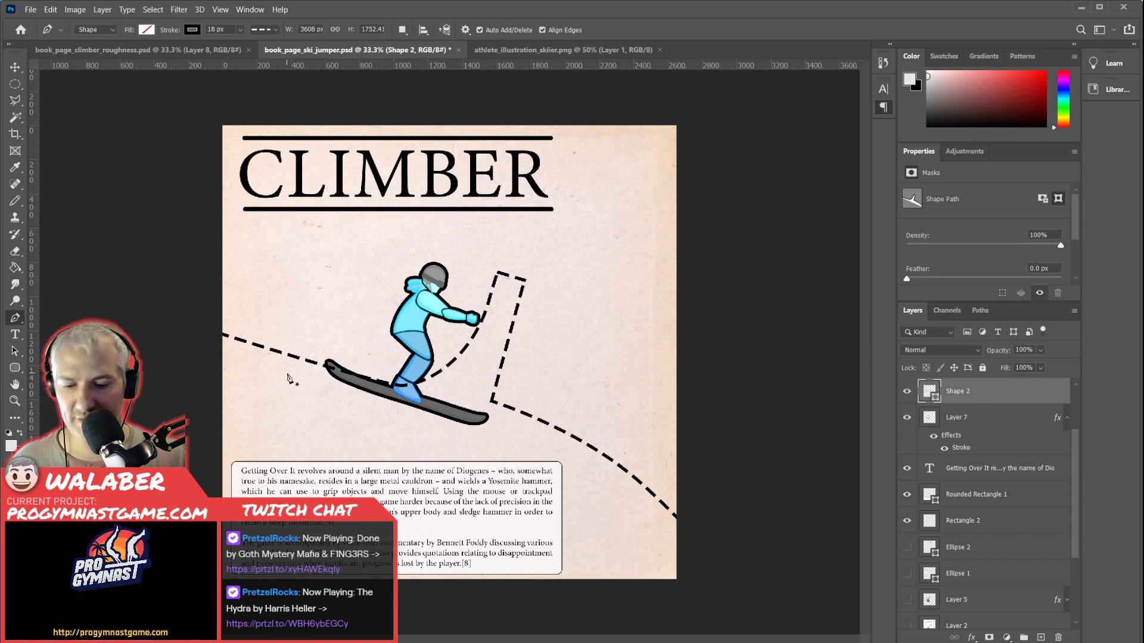
key(v)
key(shift+Down)
key(shift+Down)
key(shift+Down)
key(shift+Down)
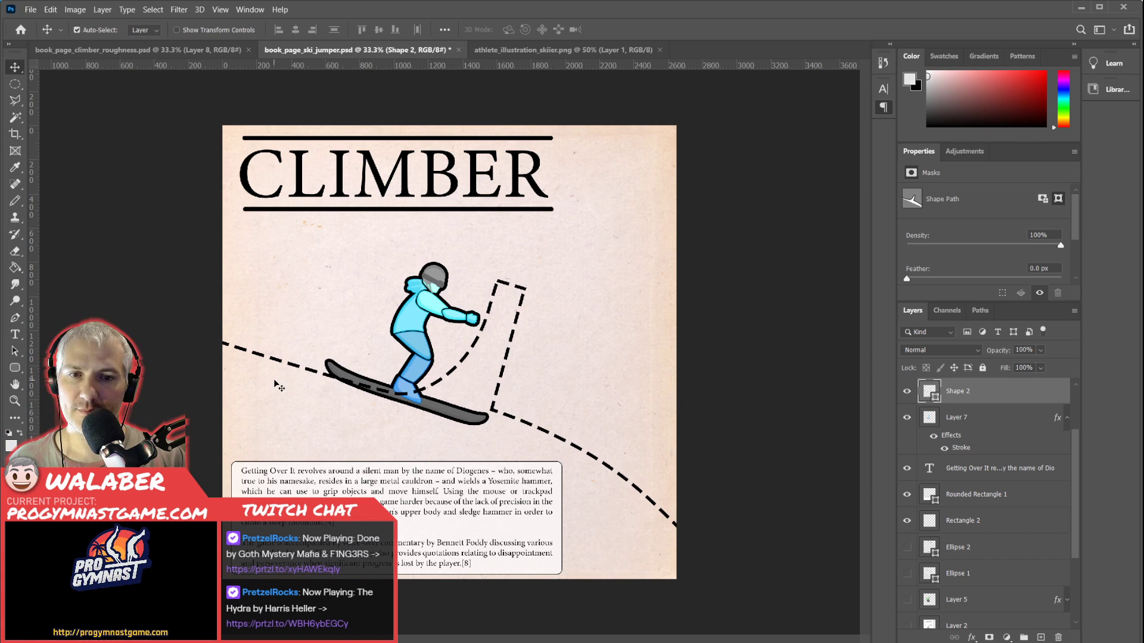
key(shift+Right)
key(shift+Right)
key(shift+Right)
key(shift+Right)
key(shift+Down)
key(shift+Down)
key(shift+Down)
key(shift+Down)
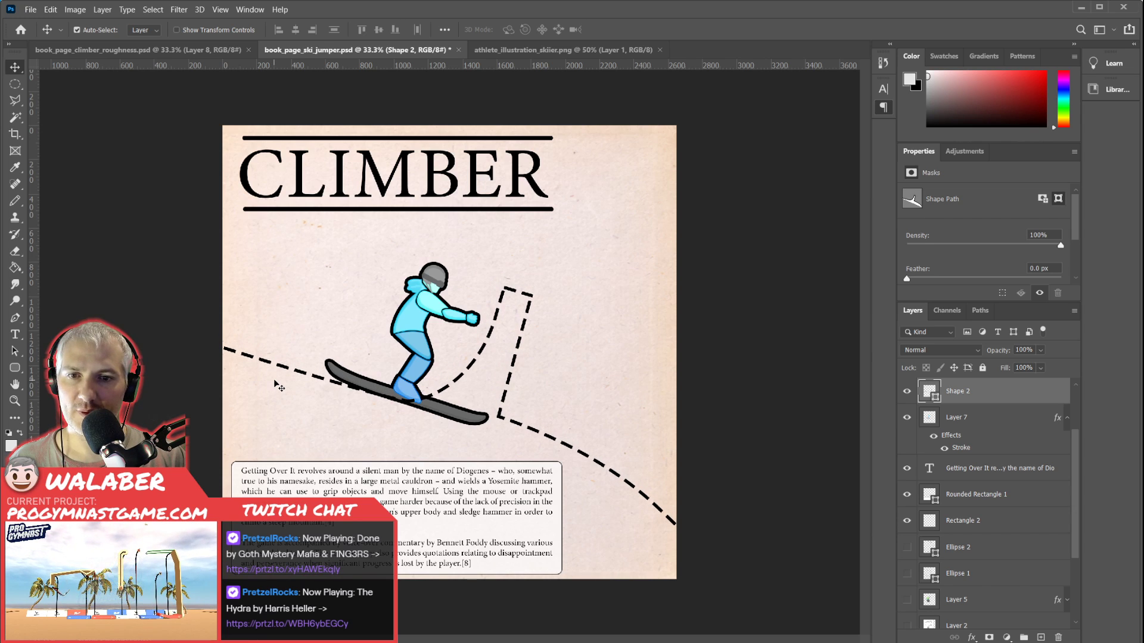
Scale the skier to 84.45%, rotate it -2.25°, and move it left so the ski lies along the dashed approach.
click(417, 322)
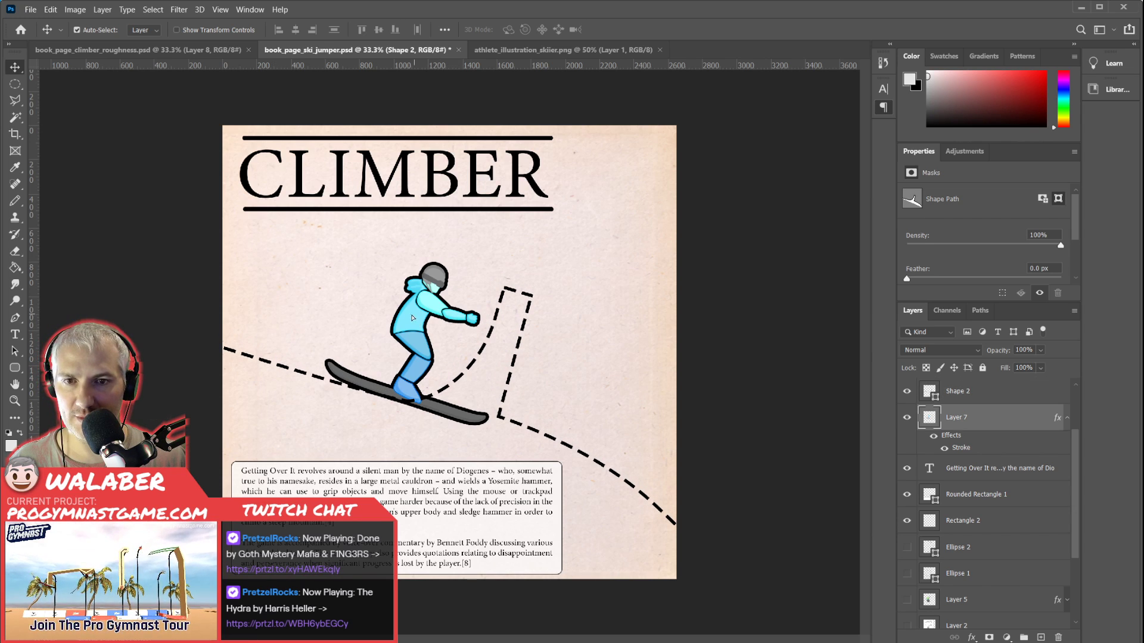
drag(416, 322, 403, 317)
key(ctrl+t)
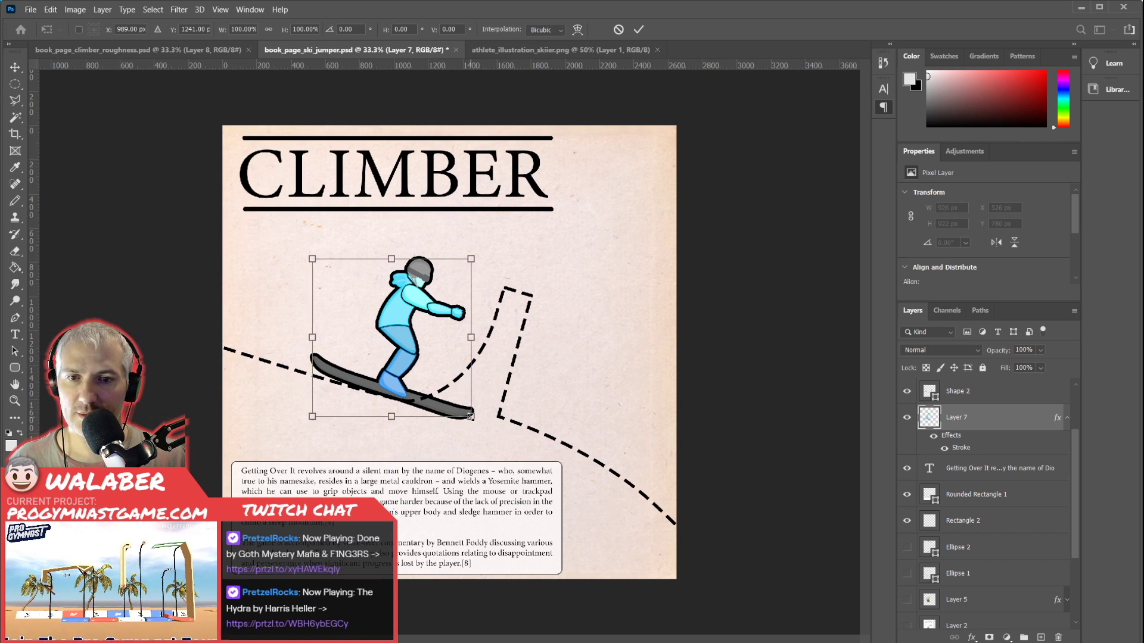
drag(470, 416, 459, 404)
drag(399, 321, 356, 315)
drag(423, 420, 427, 412)
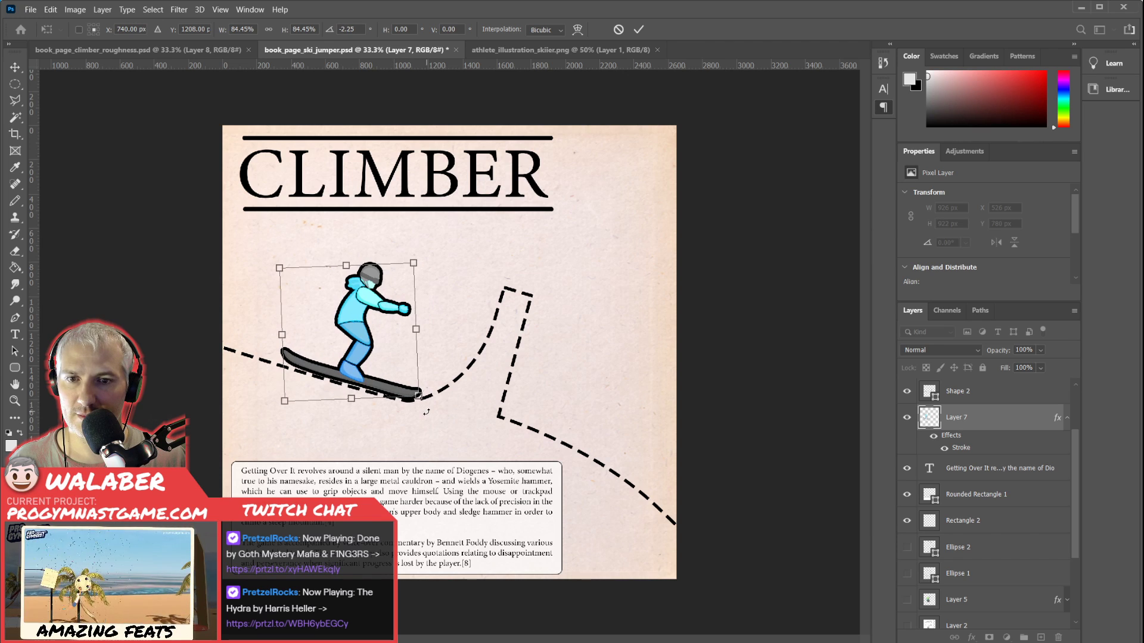
key(Return)
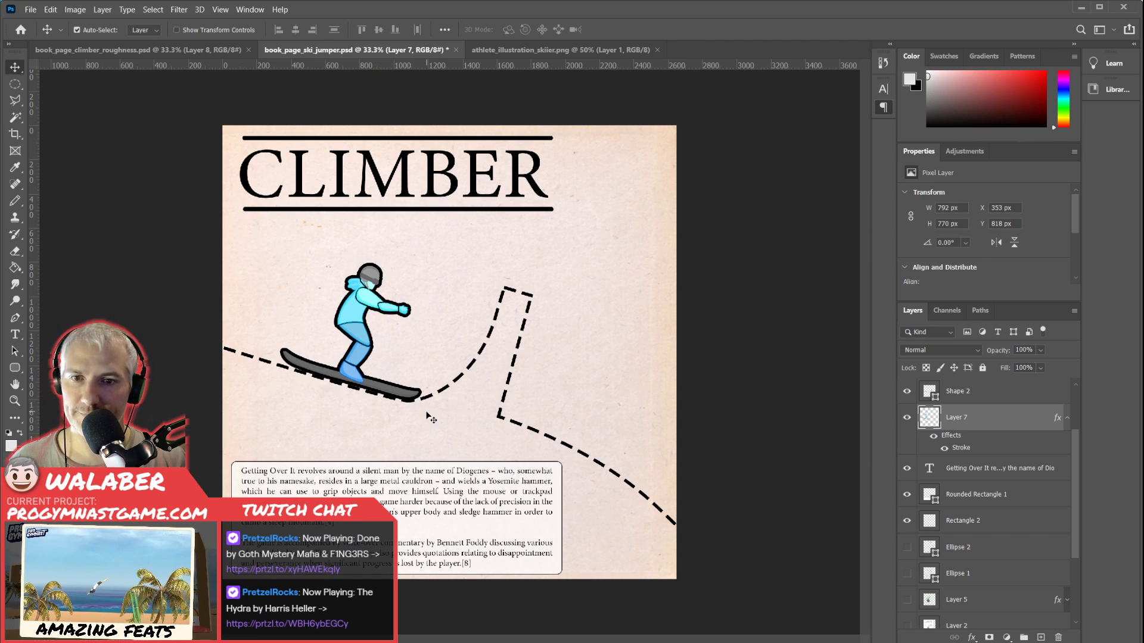
Nudge the skier left and slightly down to X 326 px, Y 825 px so the ski covers the dashed approach line.
key(Left)
key(Left)
key(Left)
key(Left)
key(Left)
key(Left)
key(Left)
key(Left)
key(Left)
key(Down)
key(Down)
key(Down)
key(Down)
key(Left)
key(Left)
key(Left)
key(Left)
key(Left)
key(Left)
key(Left)
key(Left)
key(Left)
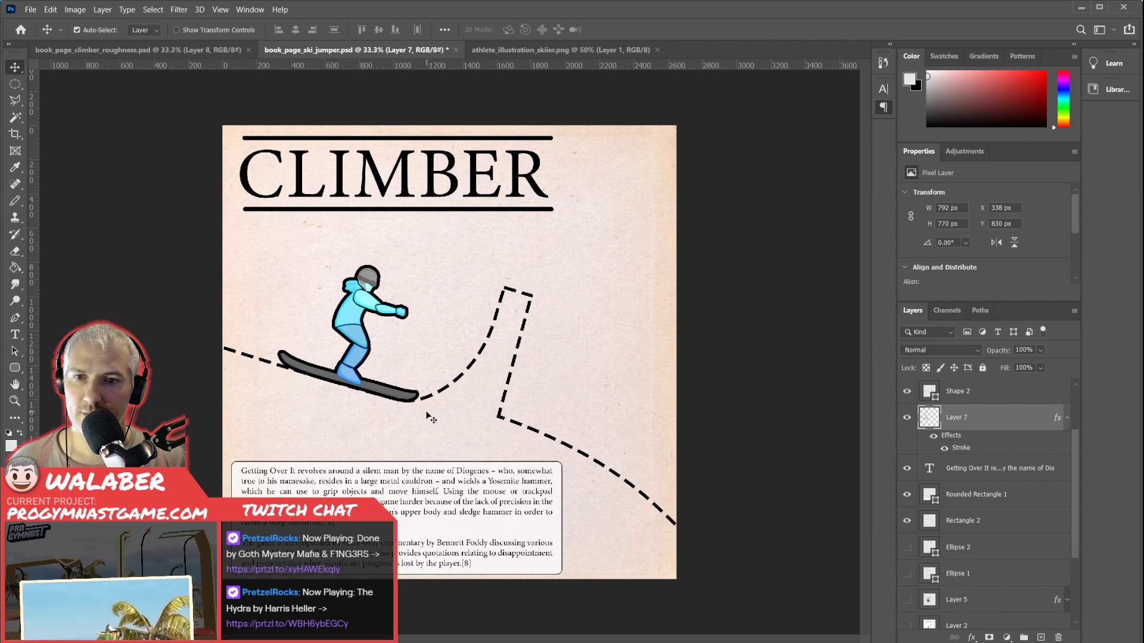
key(Down)
key(Down)
key(Down)
key(Down)
key(Left)
key(Left)
key(Left)
key(Left)
key(Left)
key(Left)
key(Left)
key(Left)
key(Left)
key(Up)
key(Up)
key(Up)
key(Up)
key(Up)
key(Up)
key(Up)
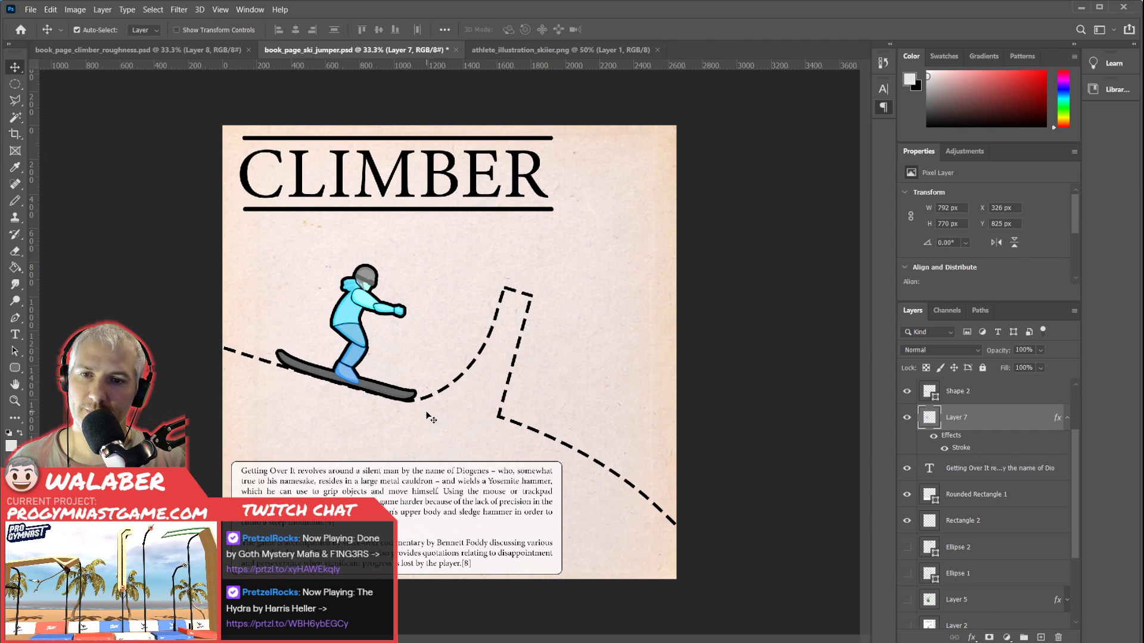
Check the hidden dashed circle layers and delete both Ellipse 2 and Ellipse 1.
scroll(929, 429, up, 2)
scroll(916, 525, down, 2)
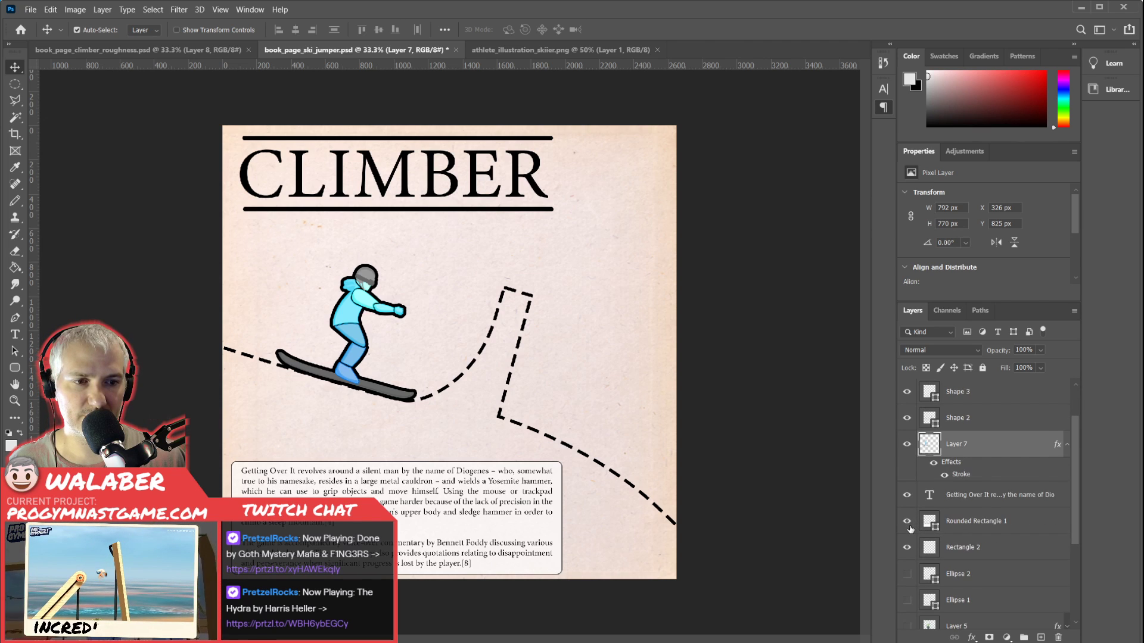
scroll(910, 529, down, 1)
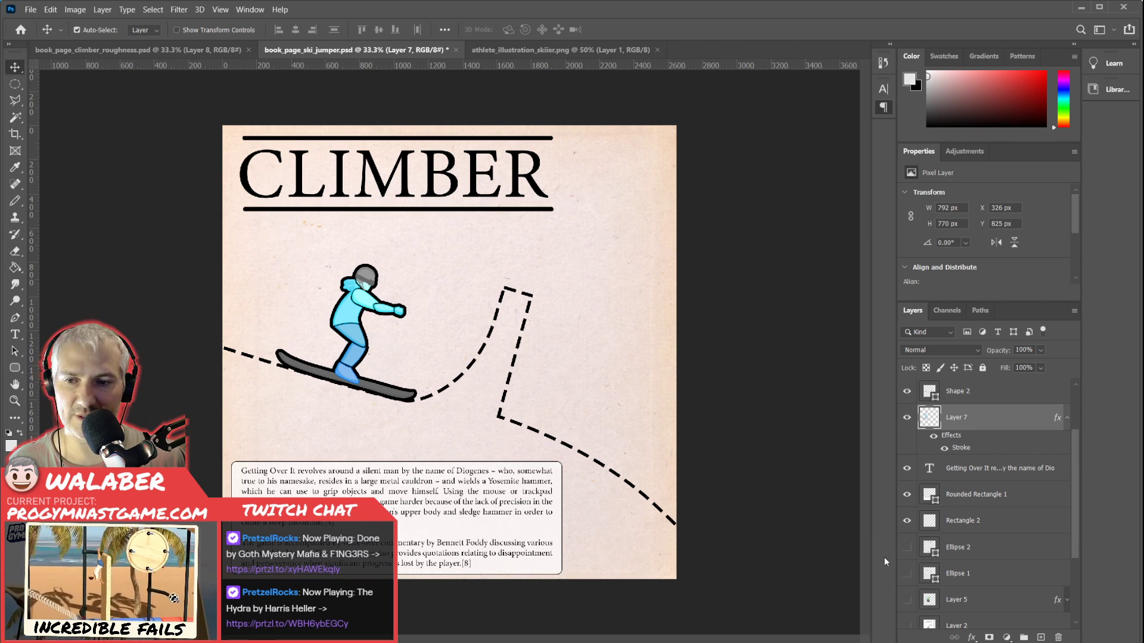
click(907, 549)
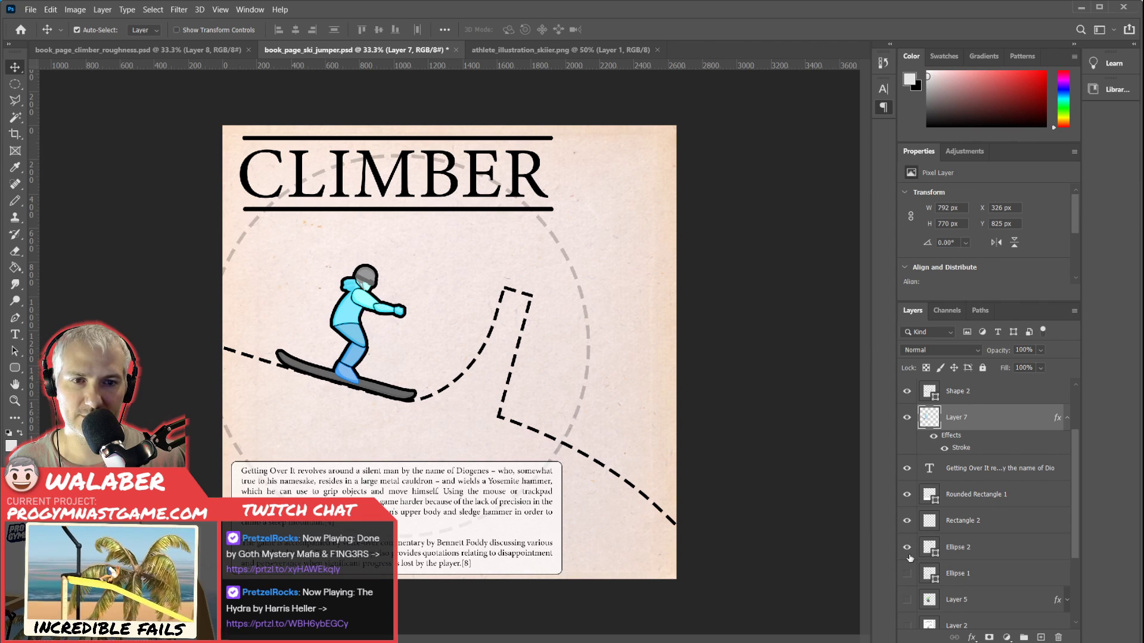
click(909, 557)
click(907, 574)
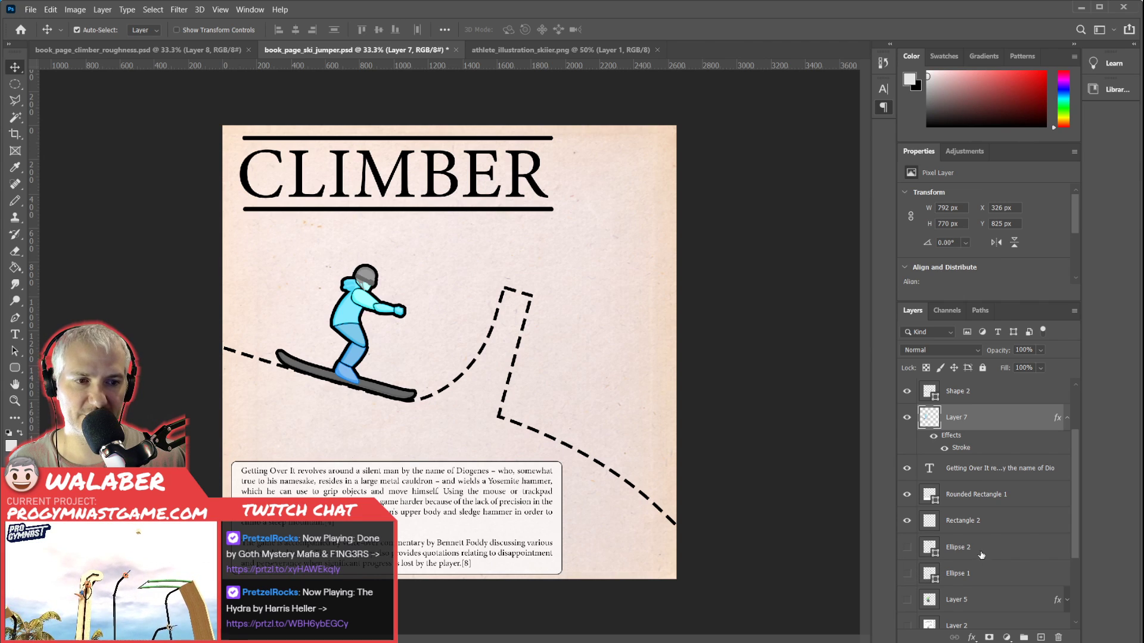
click(982, 548)
click(1059, 638)
click(1058, 638)
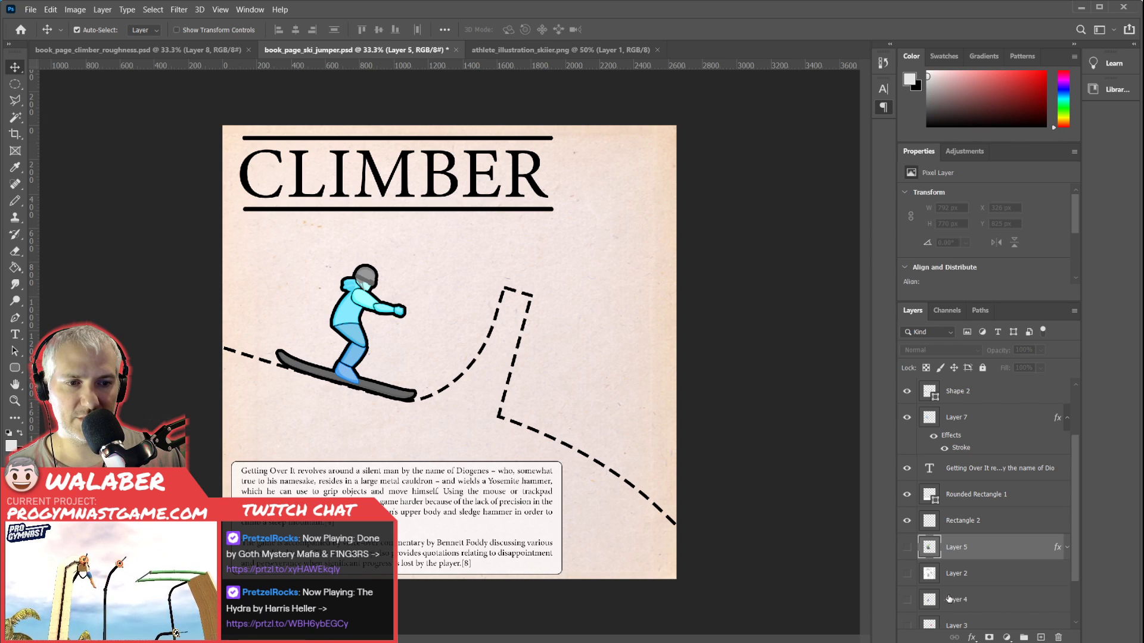
Preview the hidden climber illustration and pencil sketch, and delete their layers, Layer 5 and Layer 2.
click(907, 548)
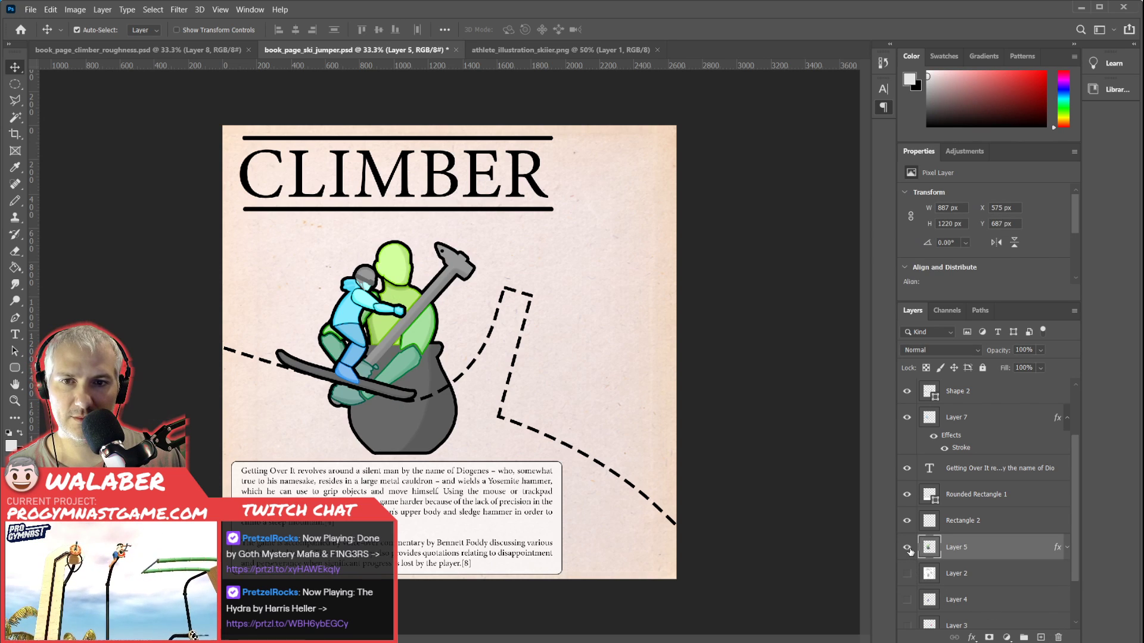
click(907, 547)
click(1058, 639)
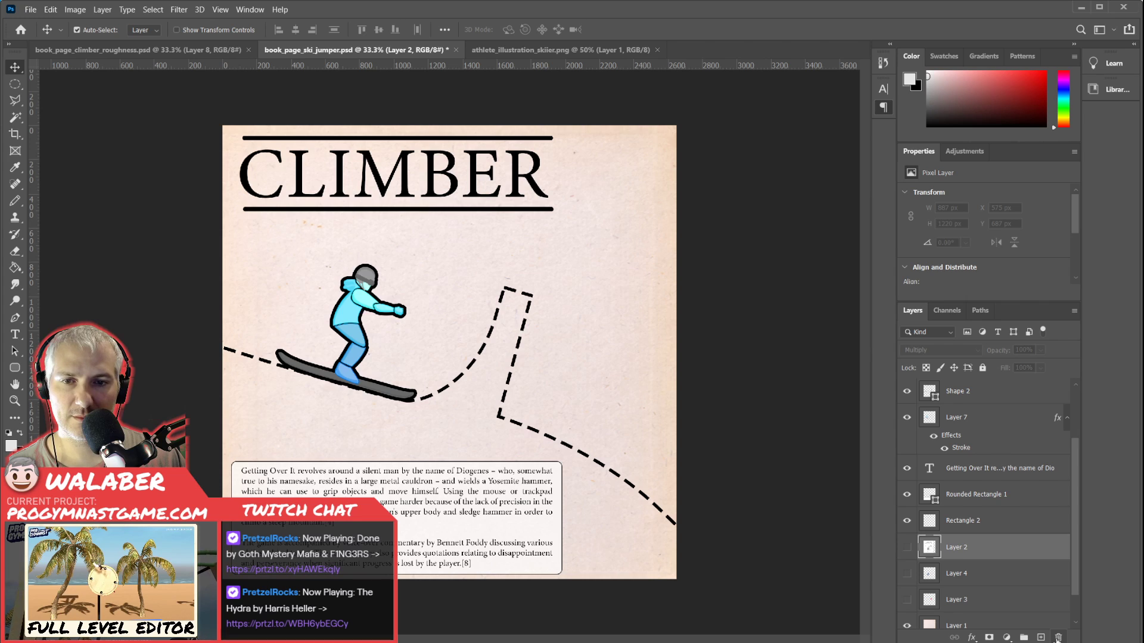
click(907, 548)
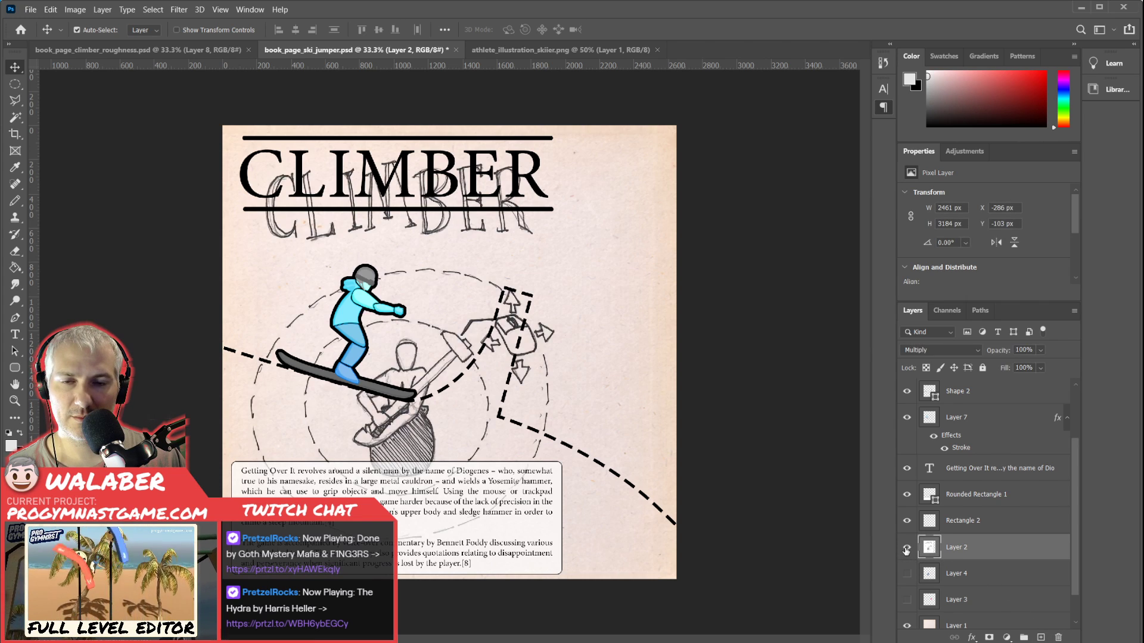
click(907, 547)
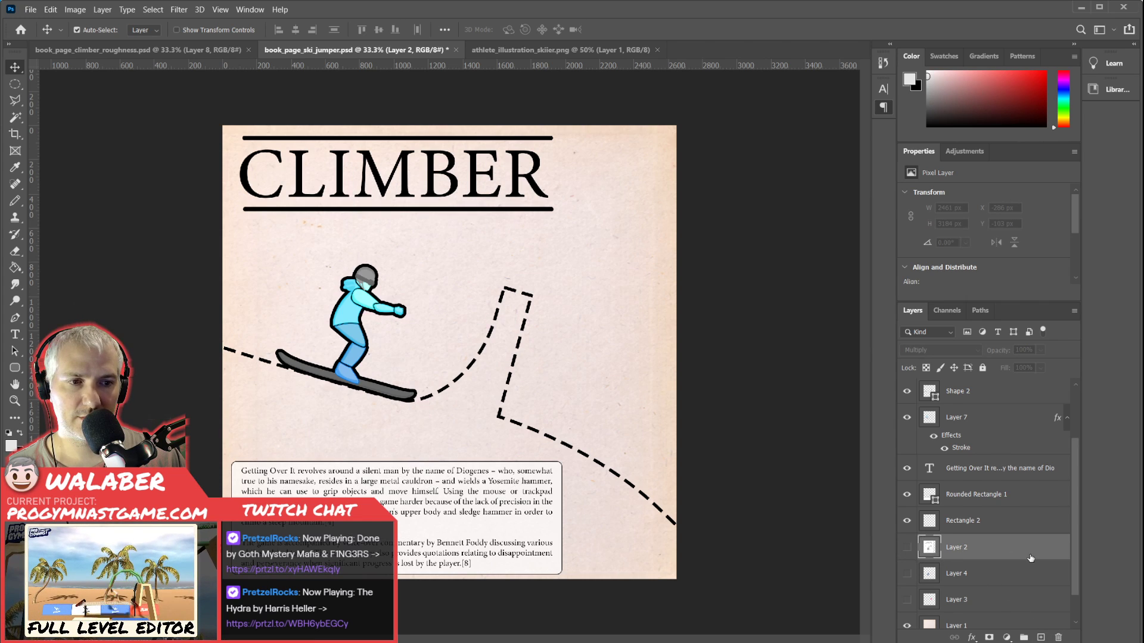
click(1059, 638)
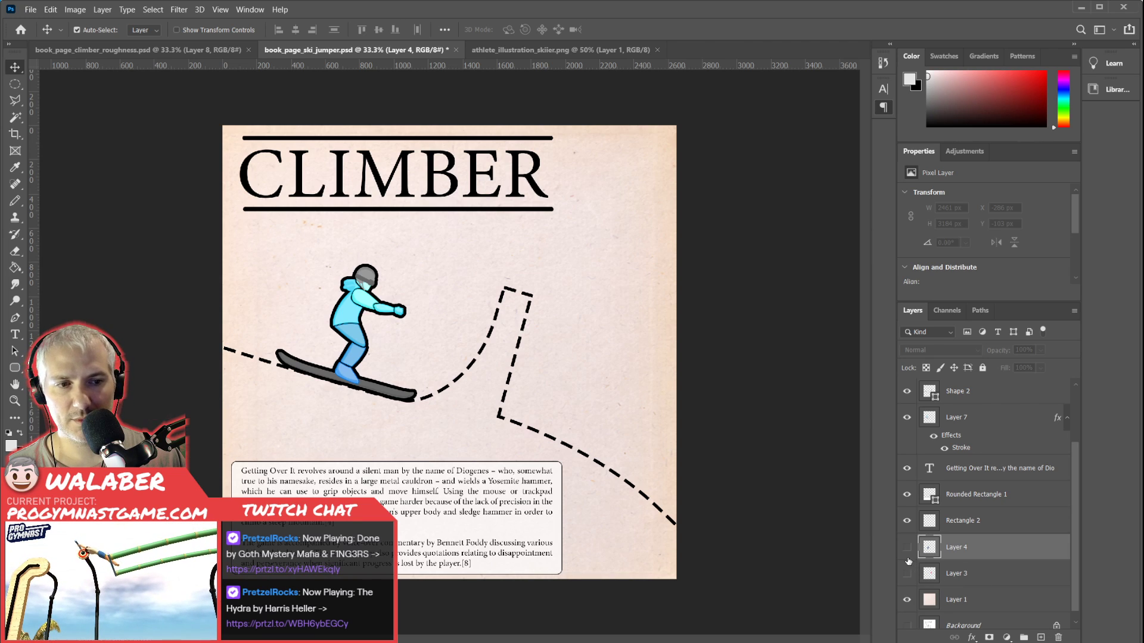
Delete the remaining hidden leftover layers, Layer 4 and Layer 3, above the paper background.
click(907, 548)
click(906, 548)
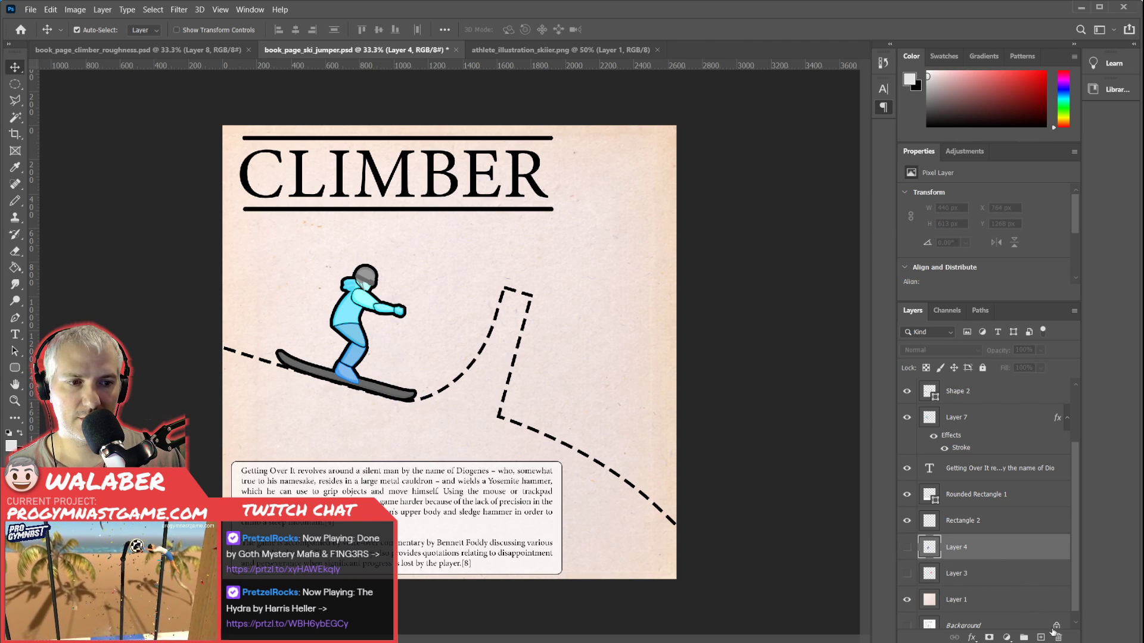
click(1057, 637)
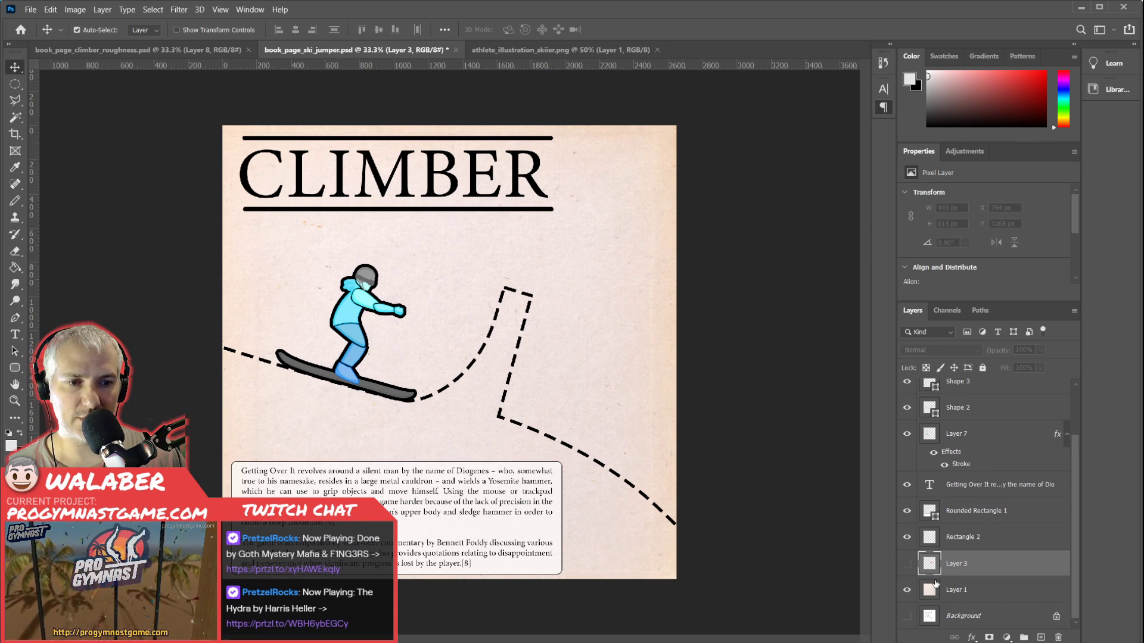
click(1057, 636)
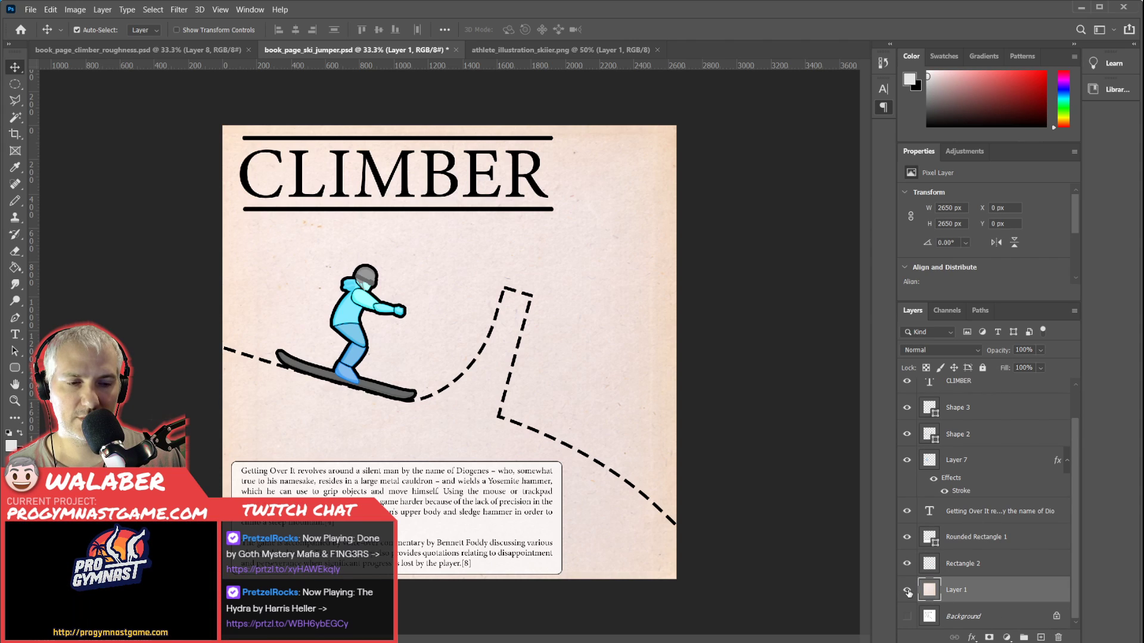
Toggle the visibility of Rounded Rectangle 1 to check which part of the page it holds.
click(996, 622)
click(999, 595)
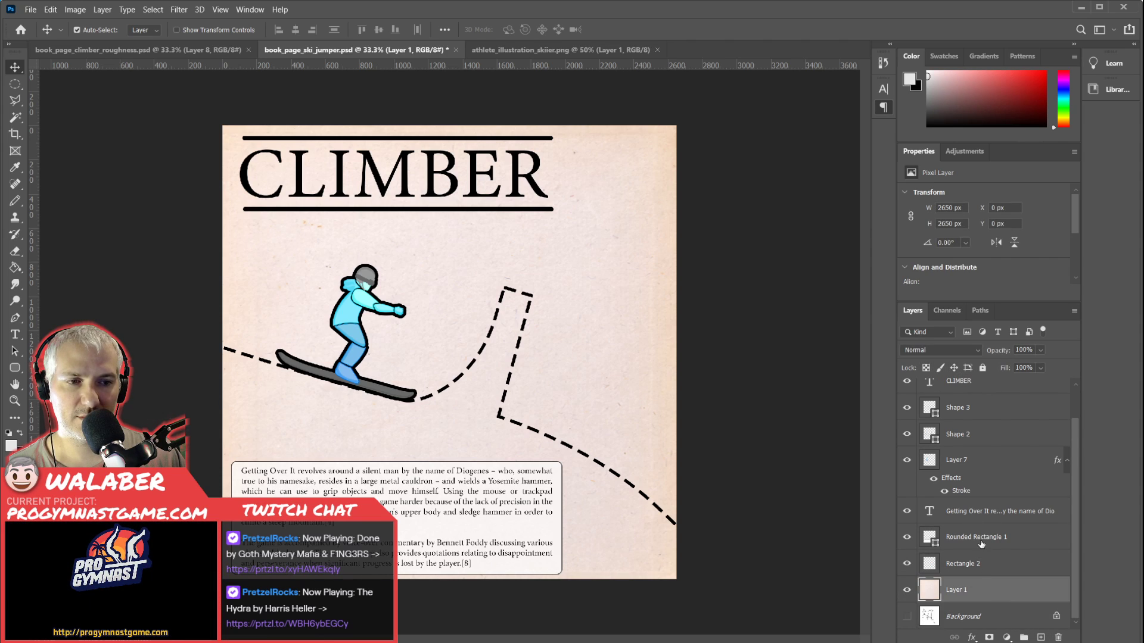
click(981, 544)
click(907, 539)
click(908, 539)
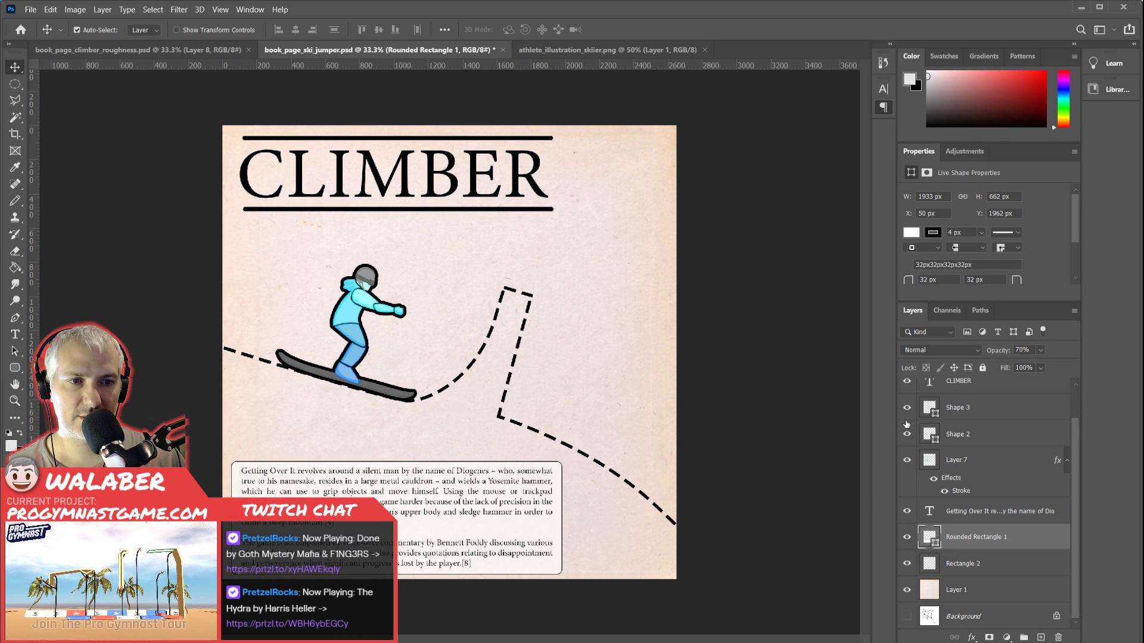
scroll(907, 419, up, 1)
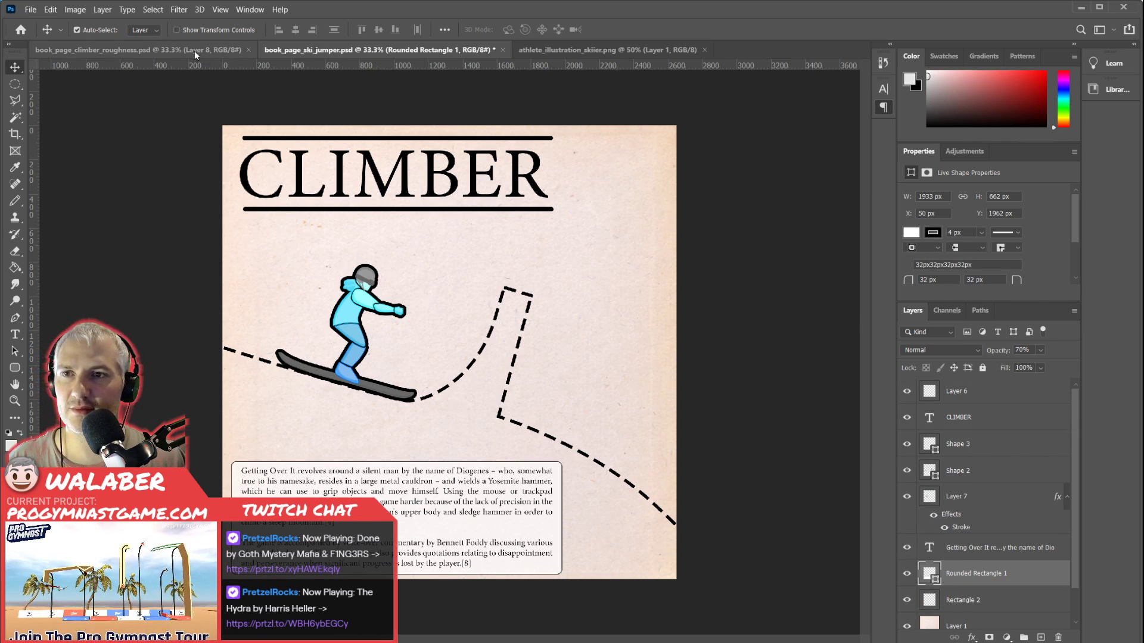
Close book_page_climber_roughness.psd and check what the Rectangle 2 layer holds in book_page_climber.psd.
click(149, 48)
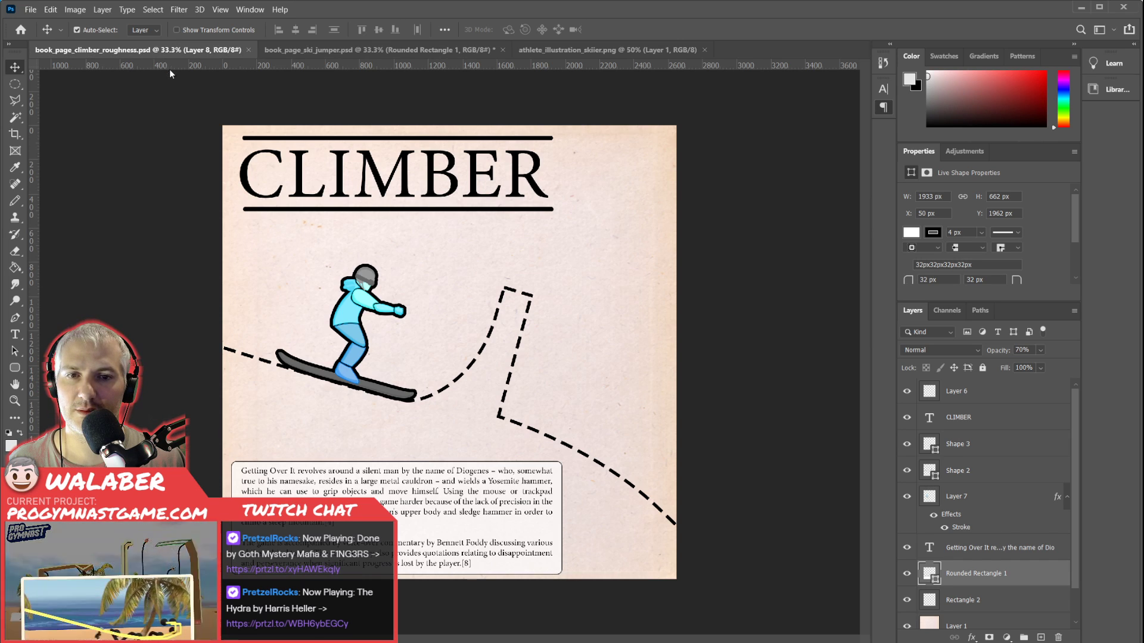
click(249, 50)
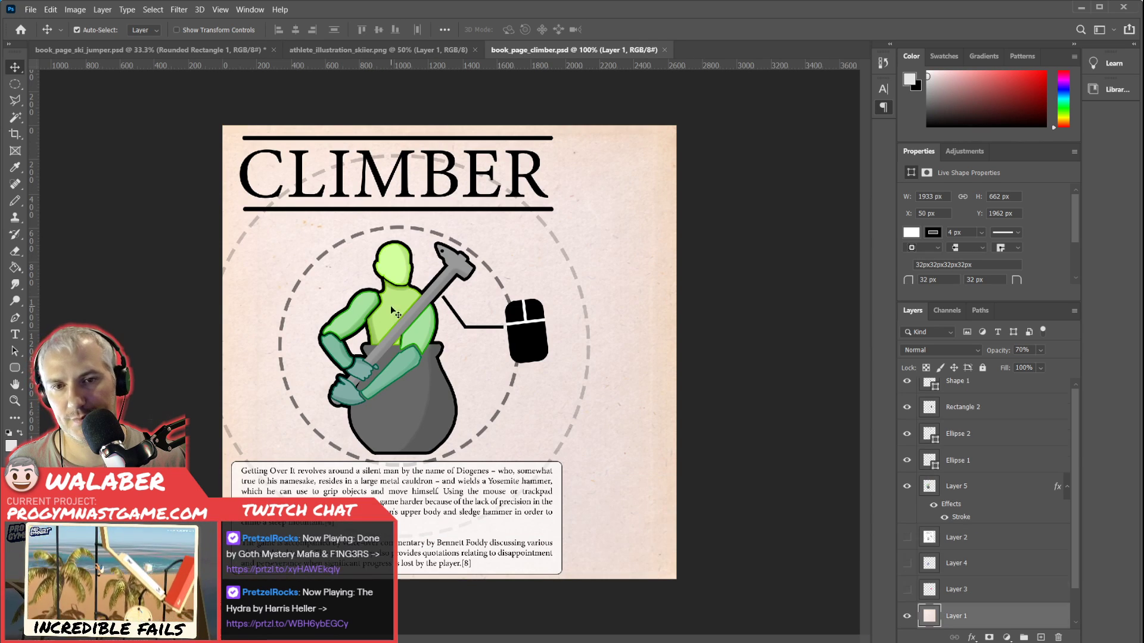
click(907, 409)
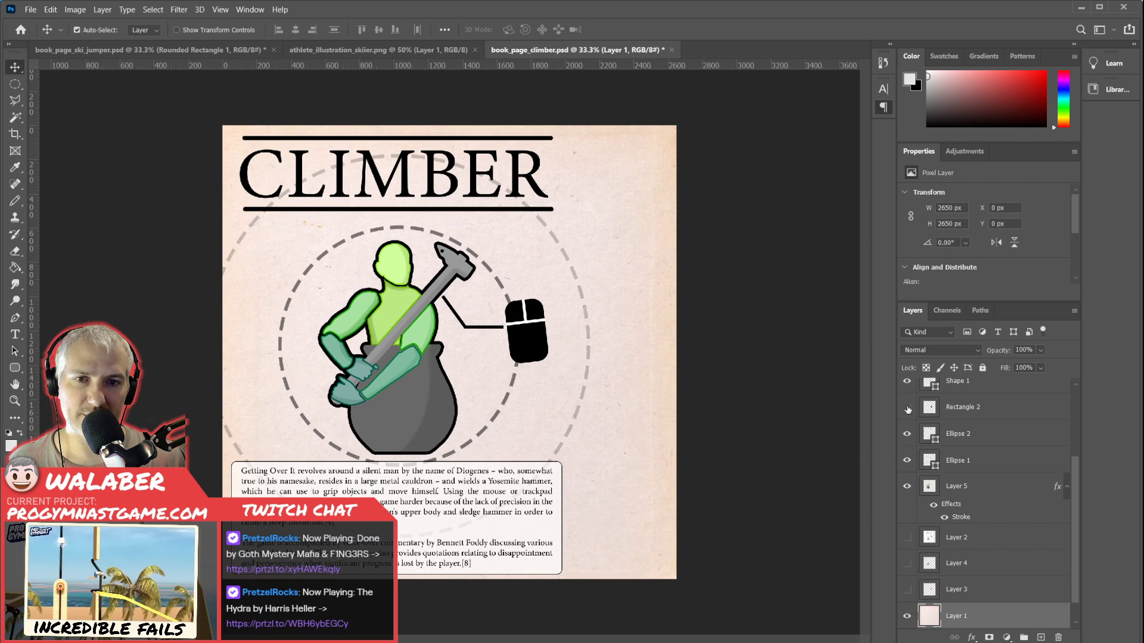
click(907, 409)
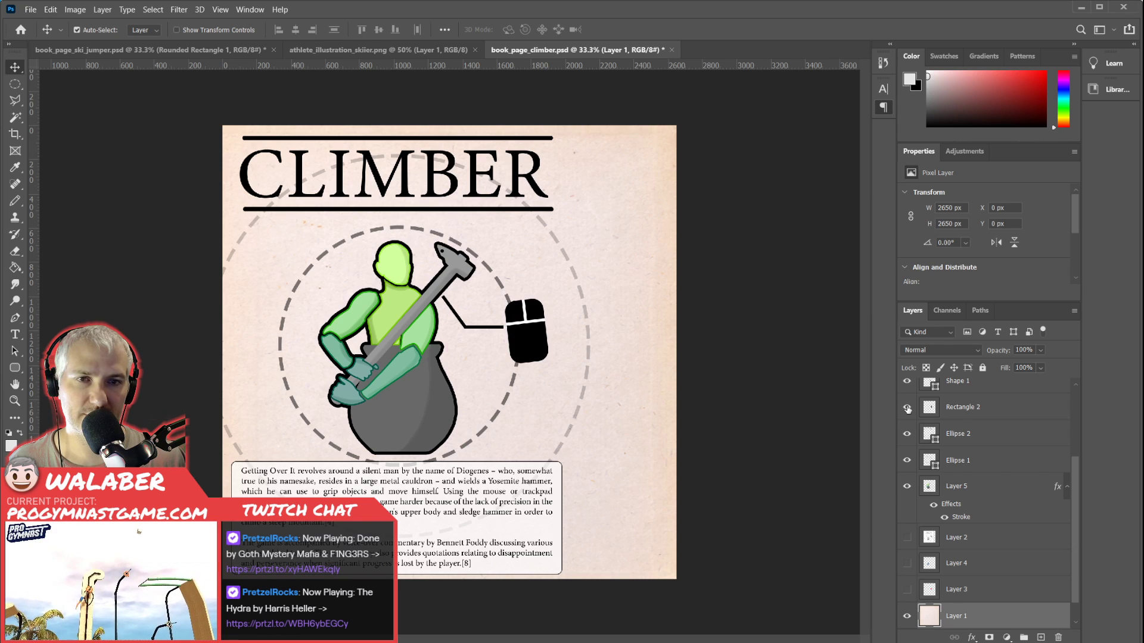
In book_page_ski_jumper.psd, toggle the Rectangle 2 layer's visibility to check what it holds, keeping that layer selected.
click(127, 50)
scroll(985, 441, up, 1)
scroll(986, 441, down, 1)
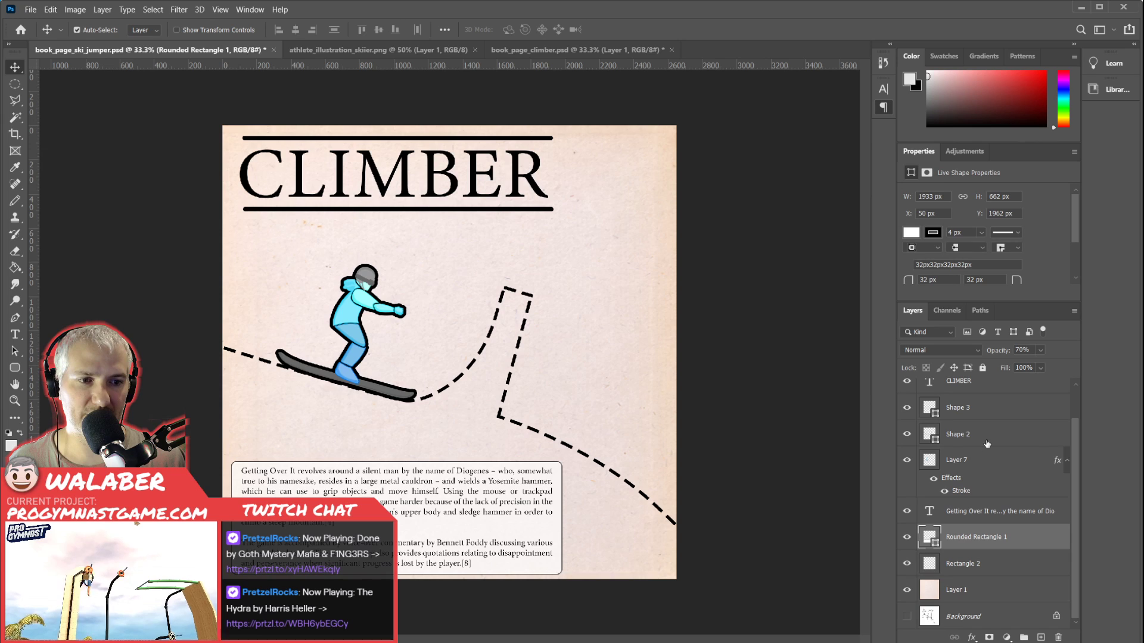
click(908, 565)
click(961, 564)
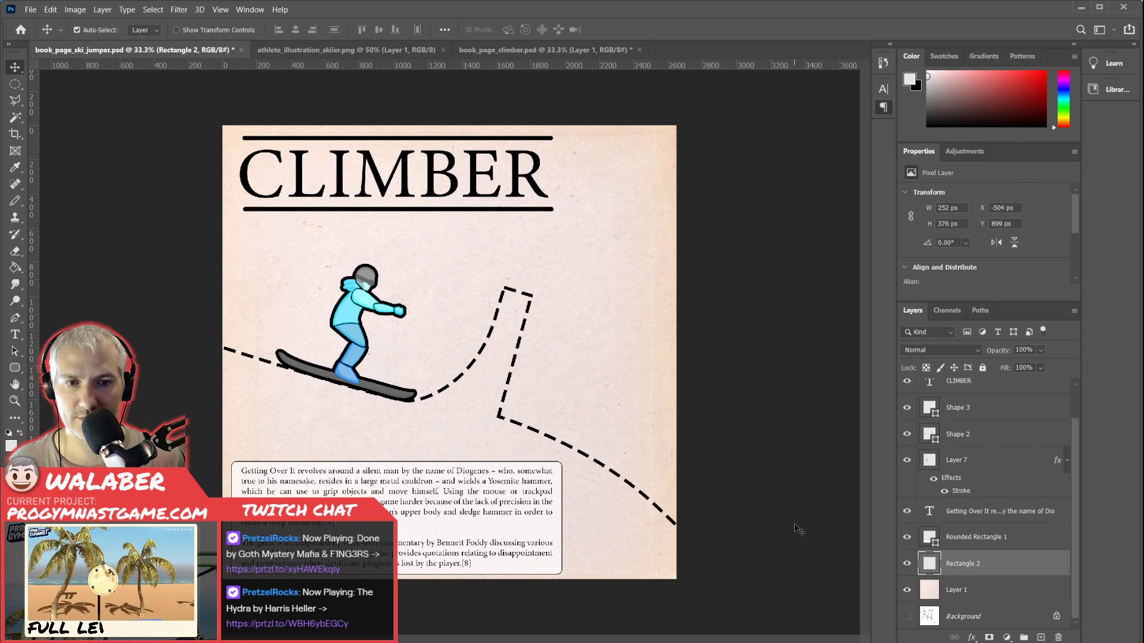
drag(791, 524, 458, 331)
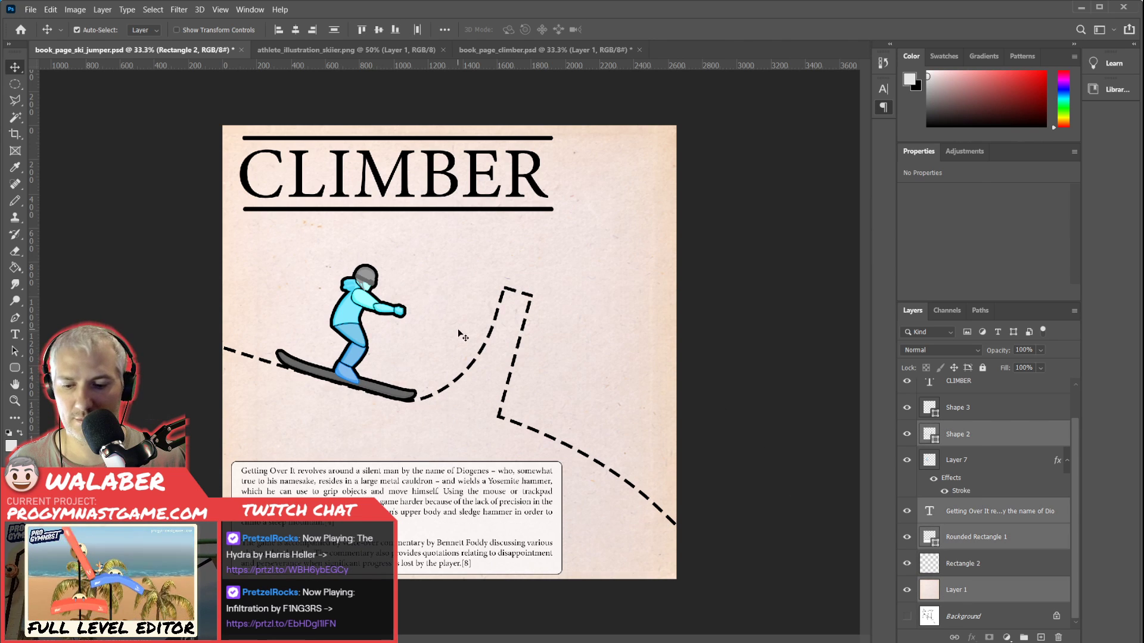
click(966, 570)
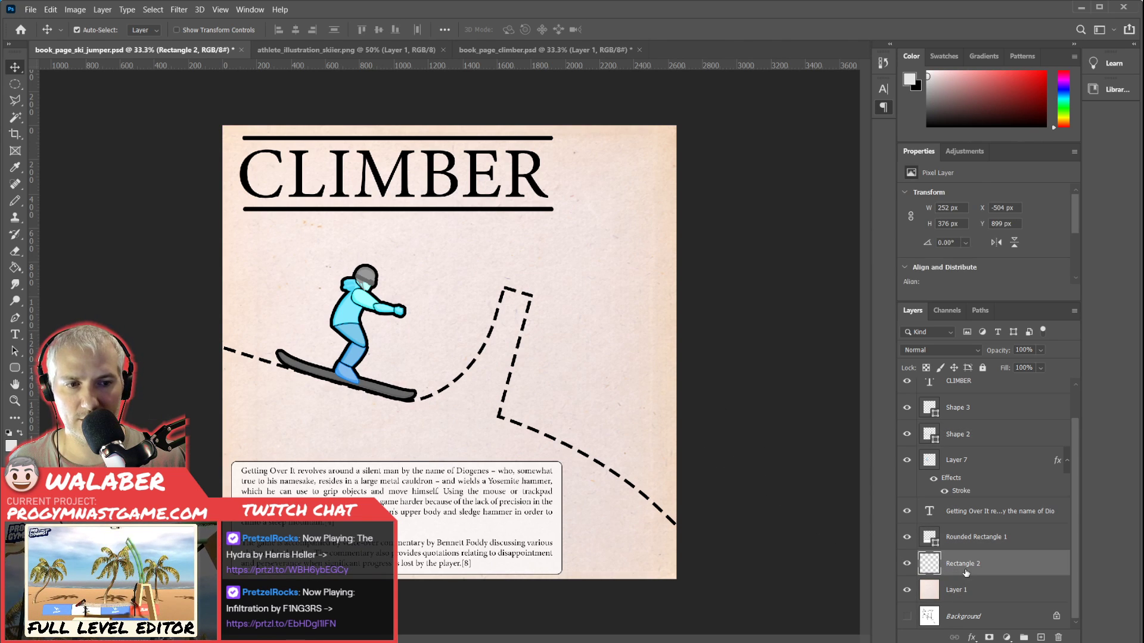
Nudge the off-canvas Rectangle 2 content around to test it, and delete the Rectangle 2 layer.
key(shift+Up)
key(shift+Up)
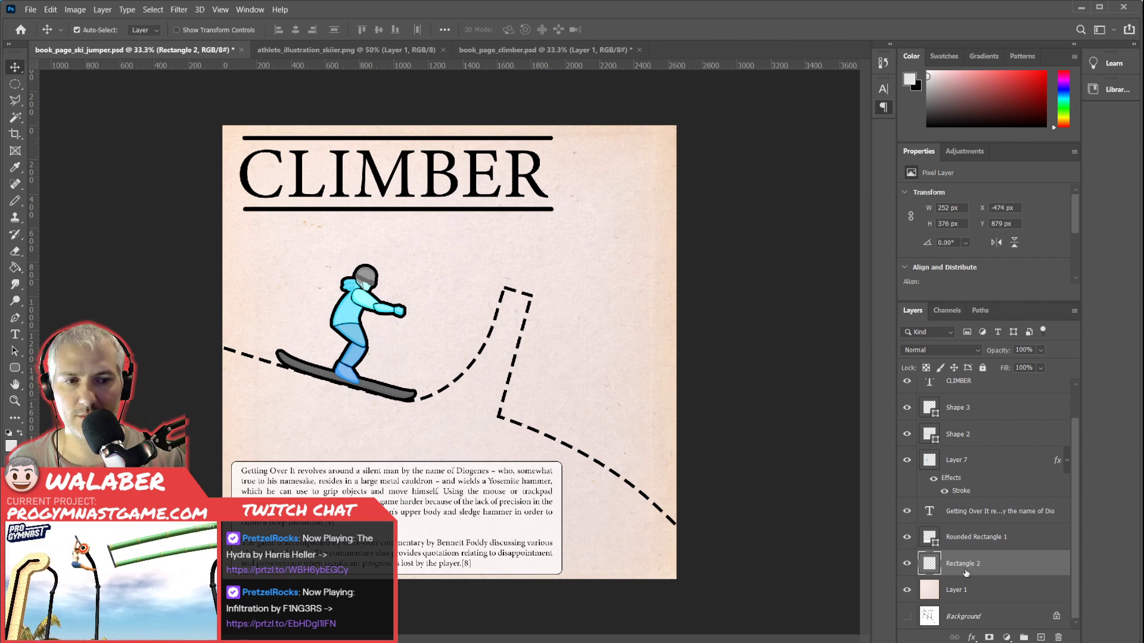
key(shift+Left)
key(shift+Left)
key(shift+Left)
key(shift+Right)
key(shift+Right)
key(shift+Up)
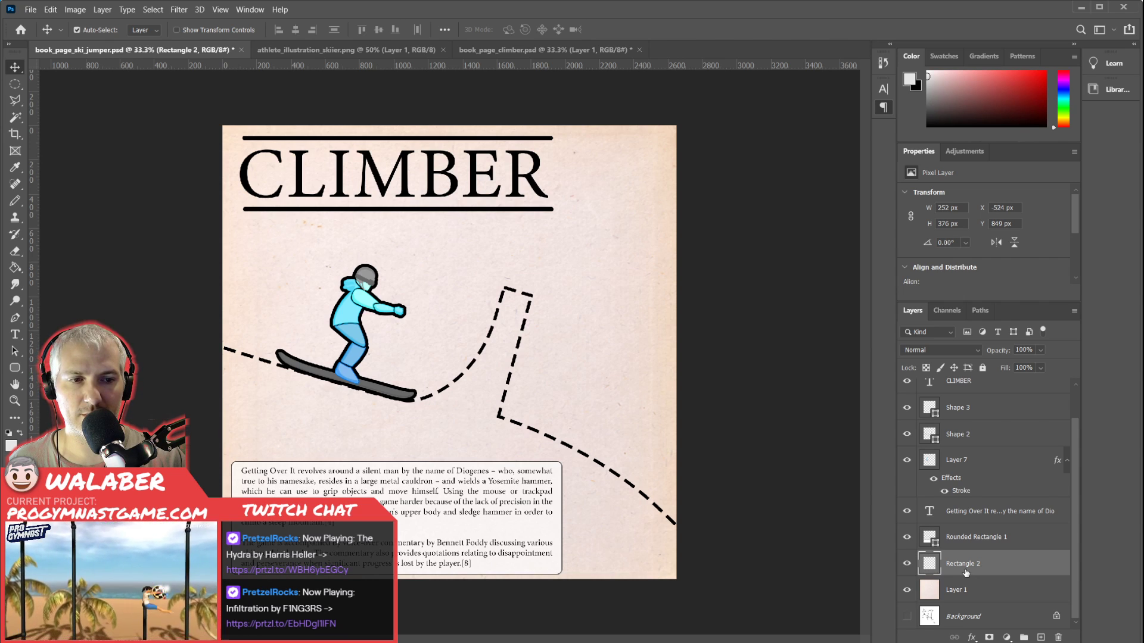
key(shift+Up)
key(shift+Up)
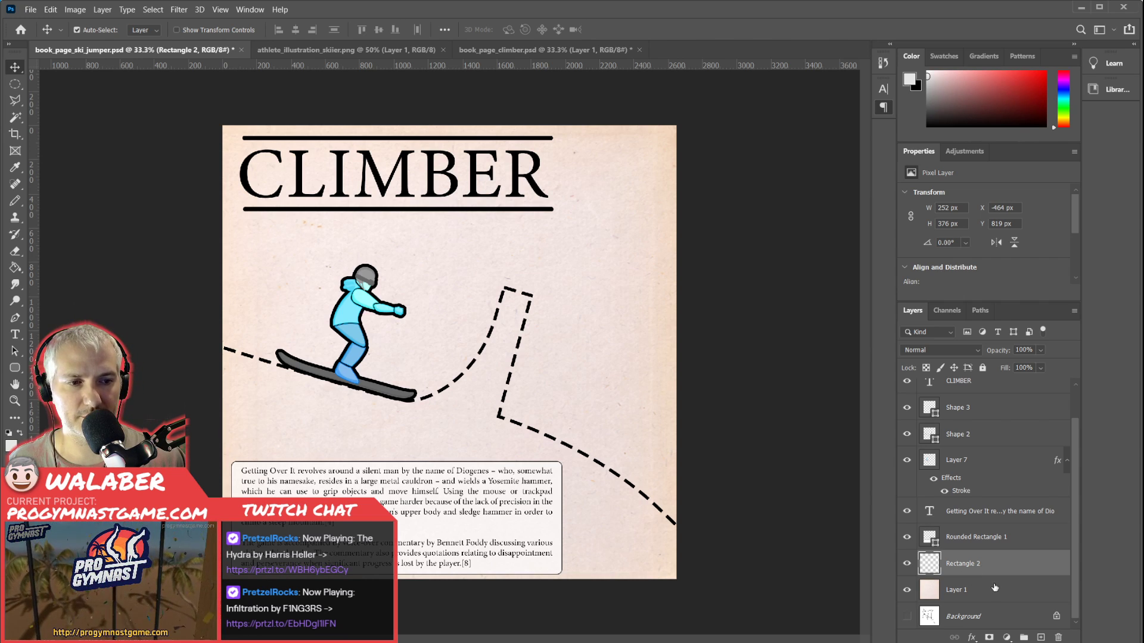
key(Delete)
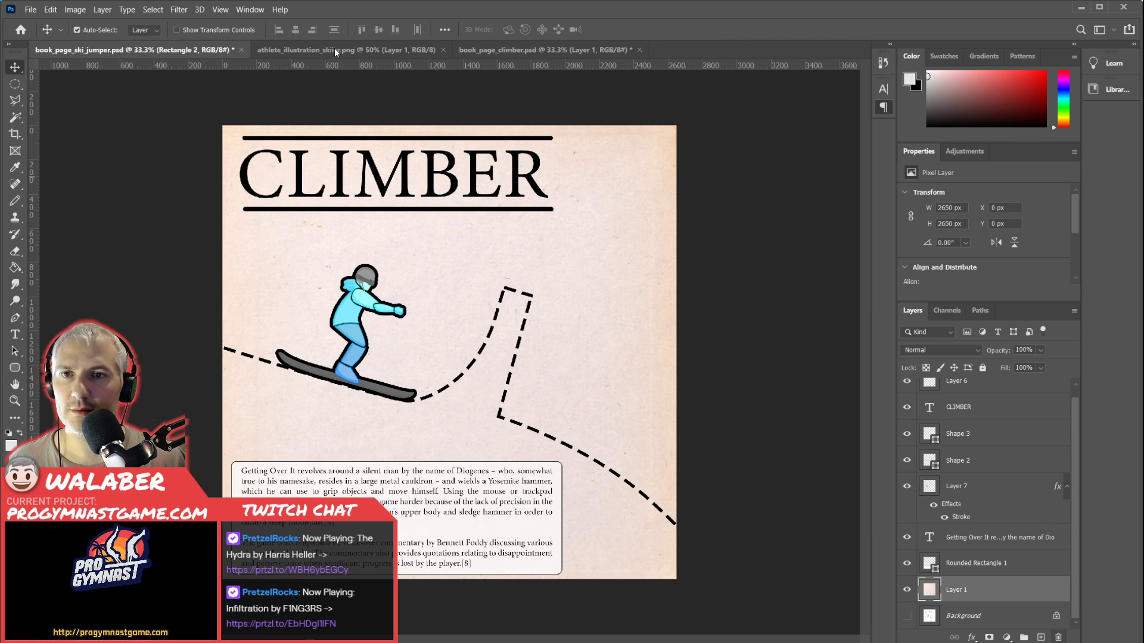
In book_page_climber.psd, hide every layer except Rectangle 2 and copy that layer's mouse icon from the whole canvas.
click(483, 49)
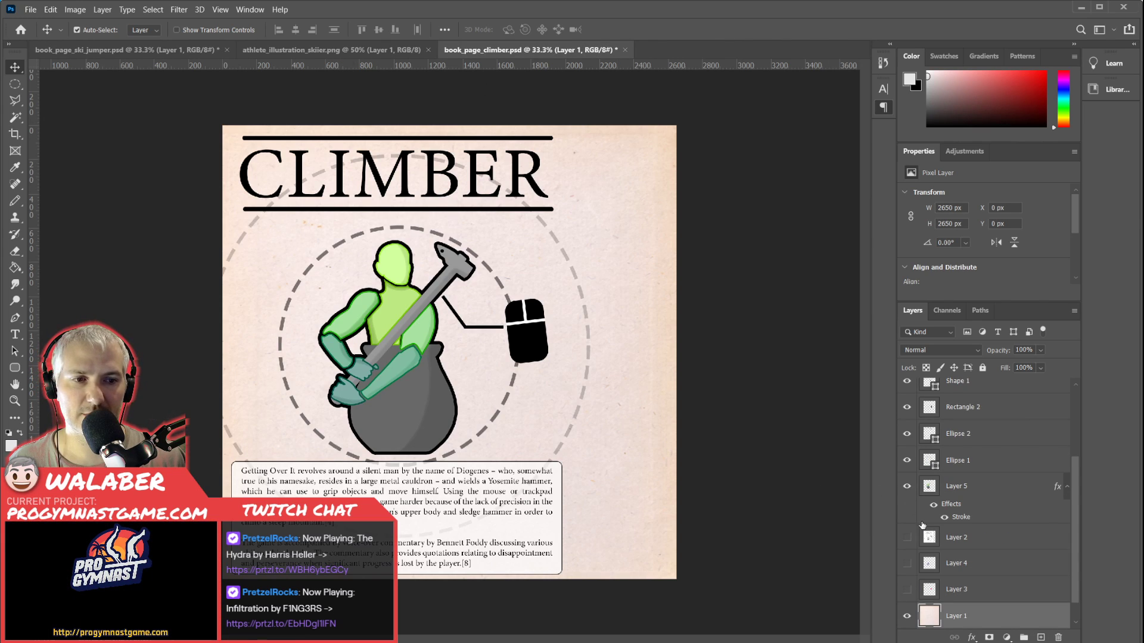
drag(908, 434, 907, 617)
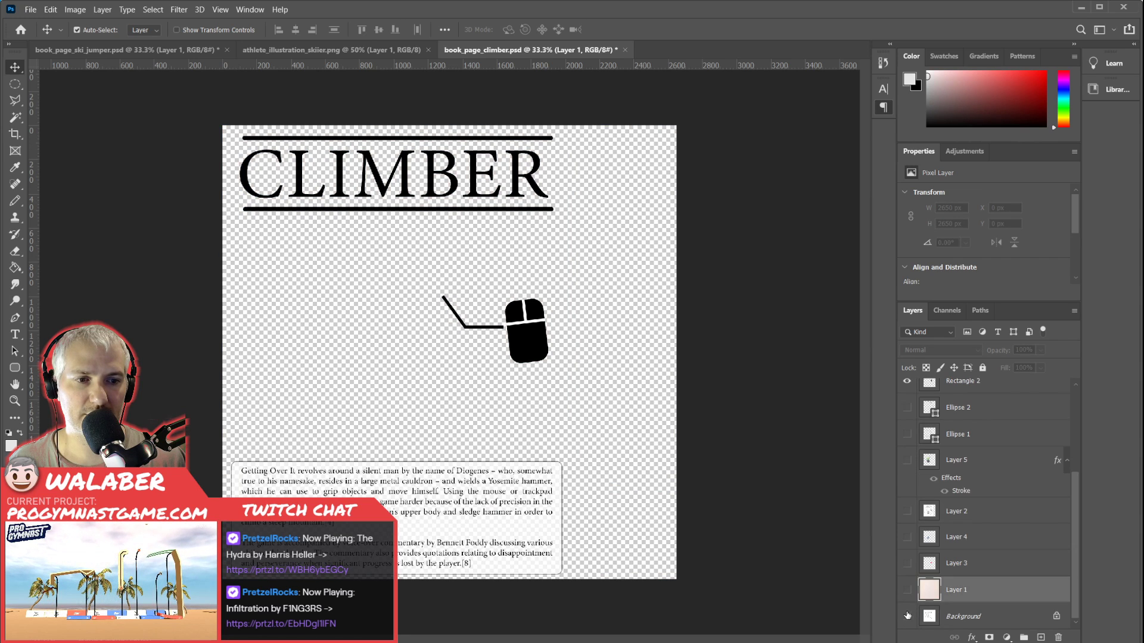
scroll(905, 580, down, 1)
scroll(906, 536, up, 5)
drag(906, 499, 904, 396)
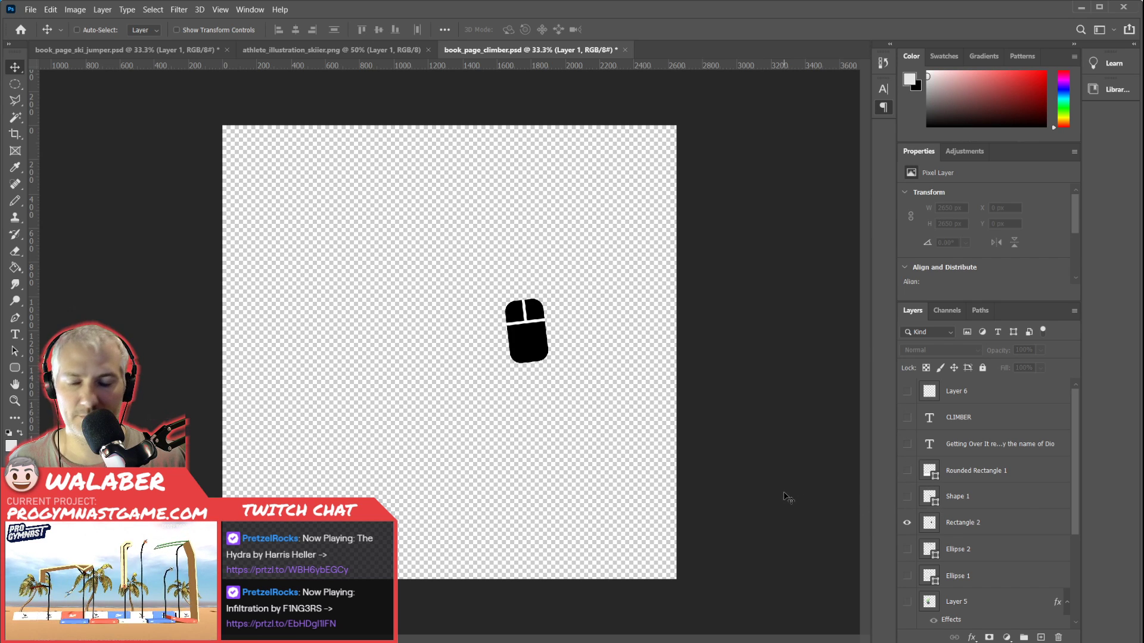
key(ctrl+a)
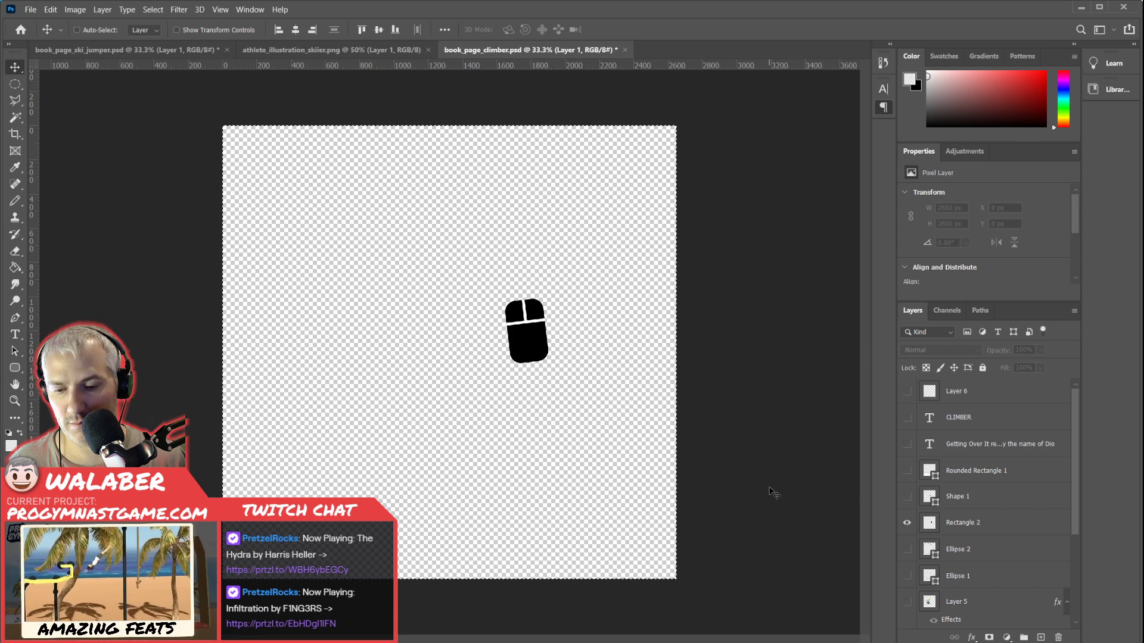
click(991, 527)
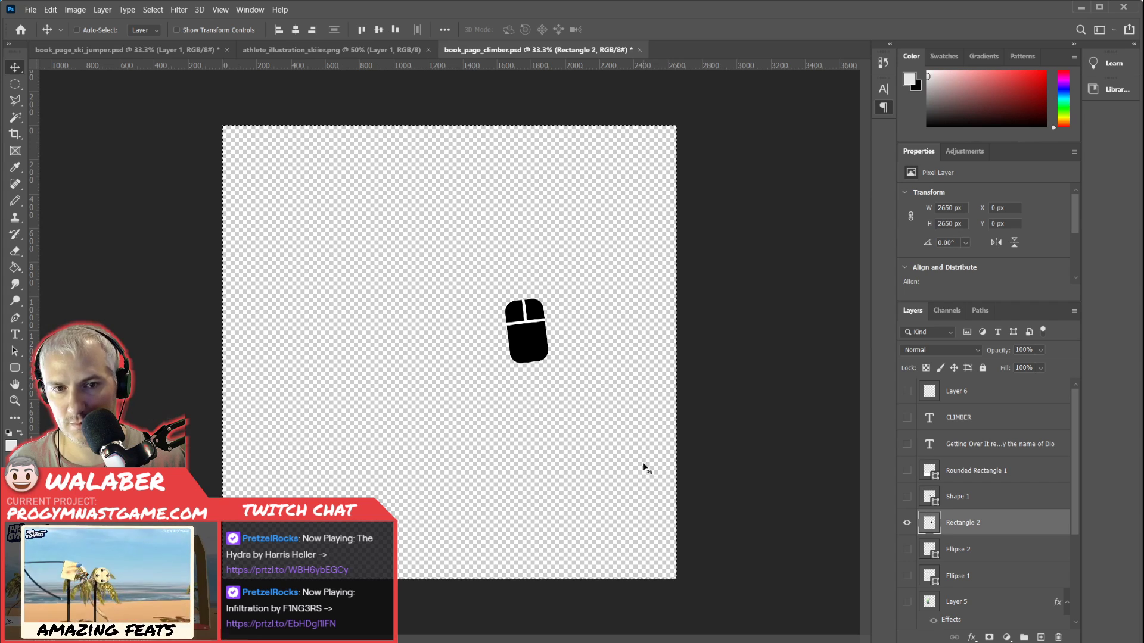
key(ctrl+c)
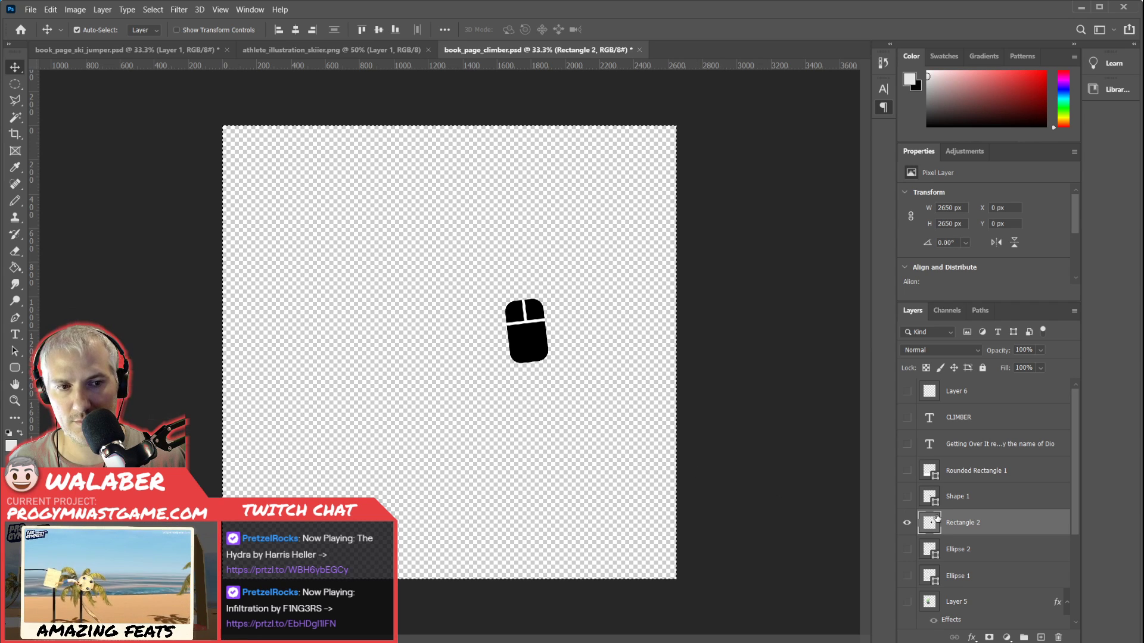
Show Layer 1, Layer 5, both ellipses, Shape 1, Rounded Rectangle 1, the two text layers and Layer 6 again.
scroll(928, 613, down, 4)
click(906, 590)
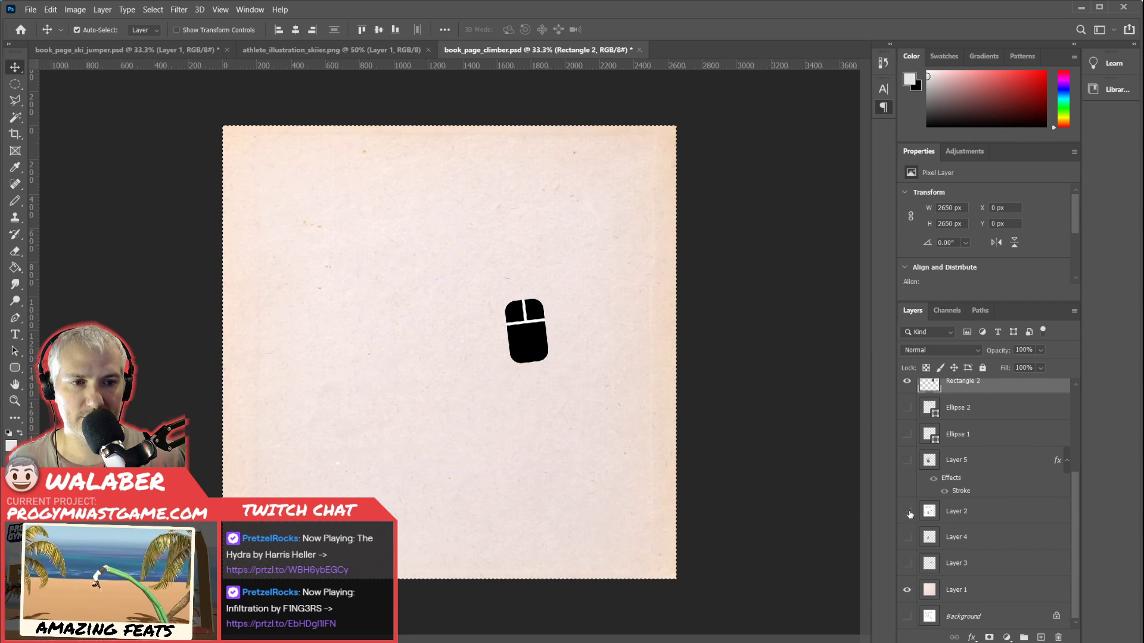
click(906, 460)
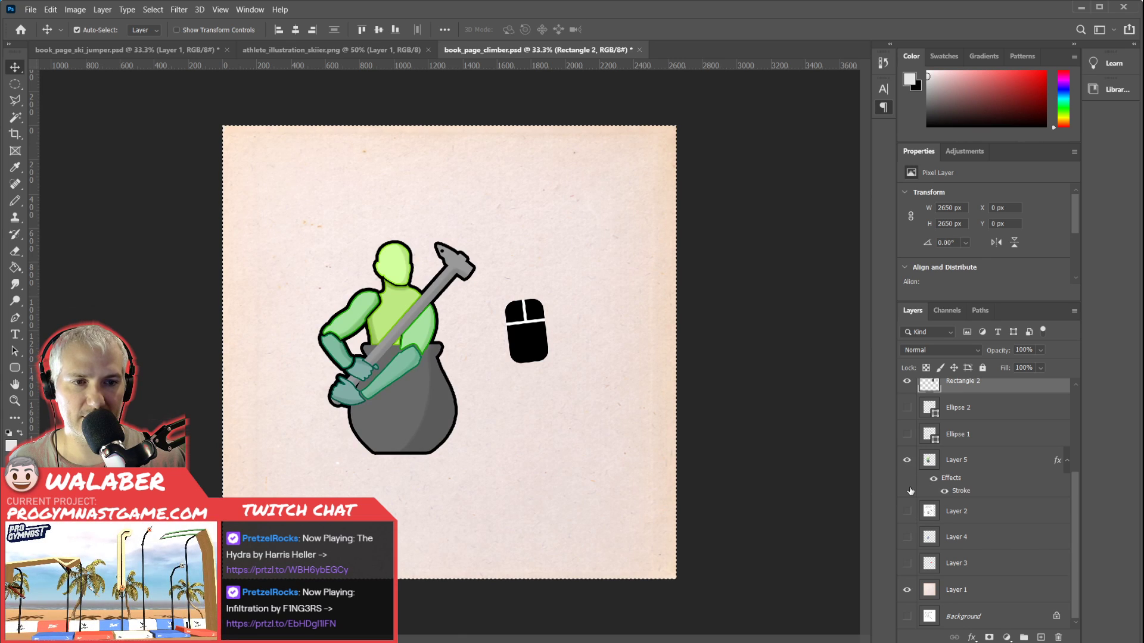
scroll(909, 489, up, 2)
click(907, 487)
click(906, 460)
scroll(908, 463, up, 2)
click(907, 460)
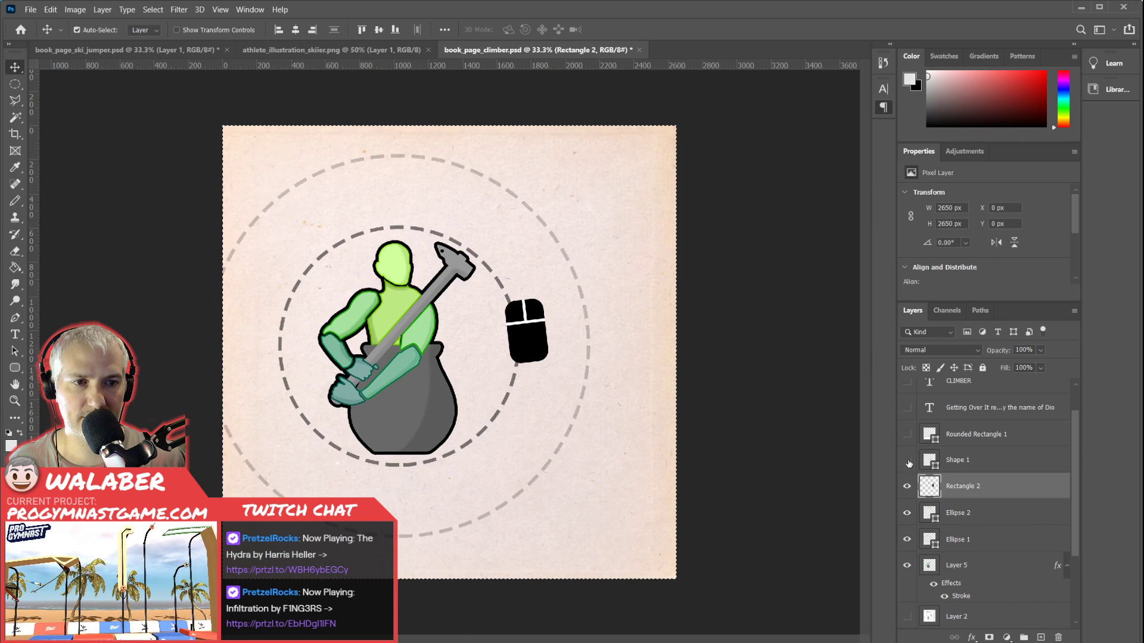
click(907, 434)
click(907, 409)
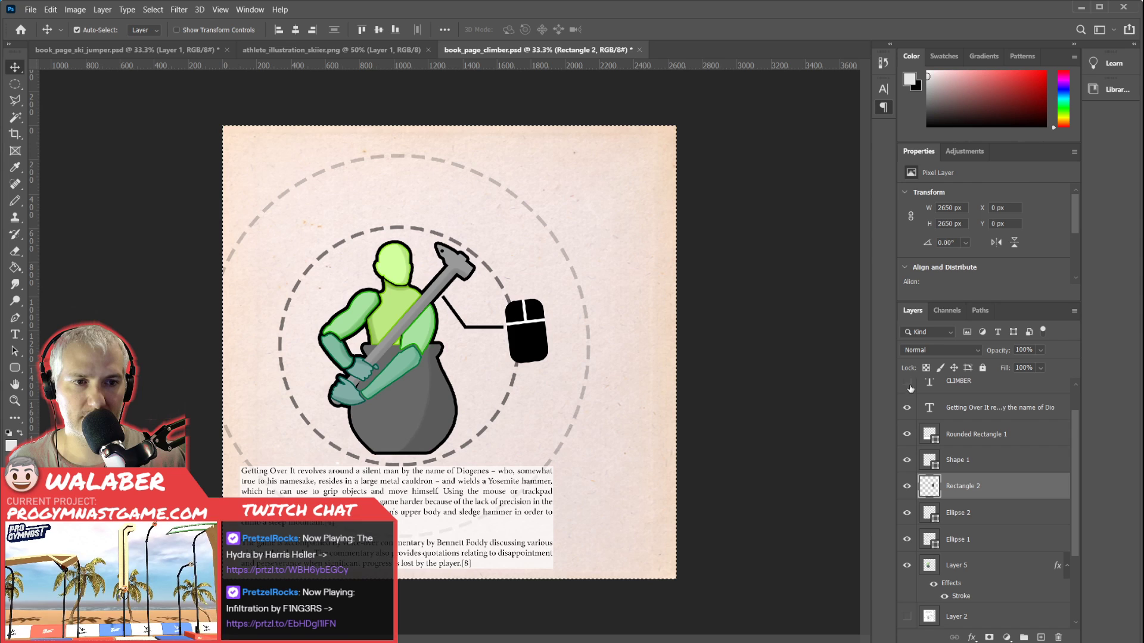
click(907, 381)
scroll(907, 384, up, 2)
click(907, 391)
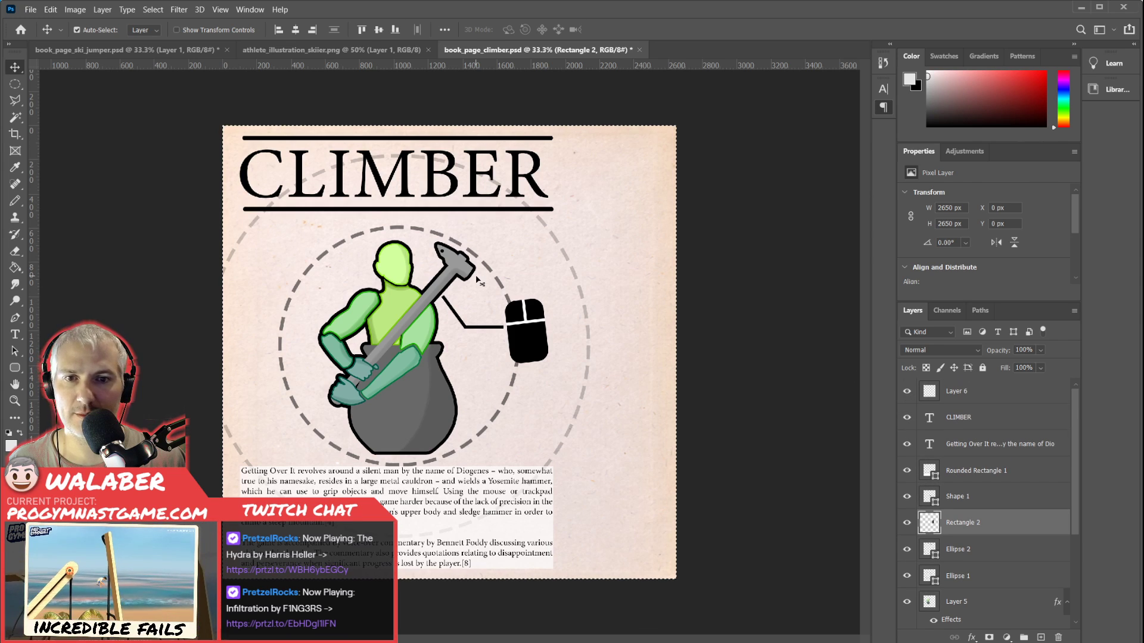
Paste the mouse icon into book_page_ski_jumper.psd, tilted counterclockwise between the skier and the ramp at about X 1197 px, Y 794 px.
click(100, 52)
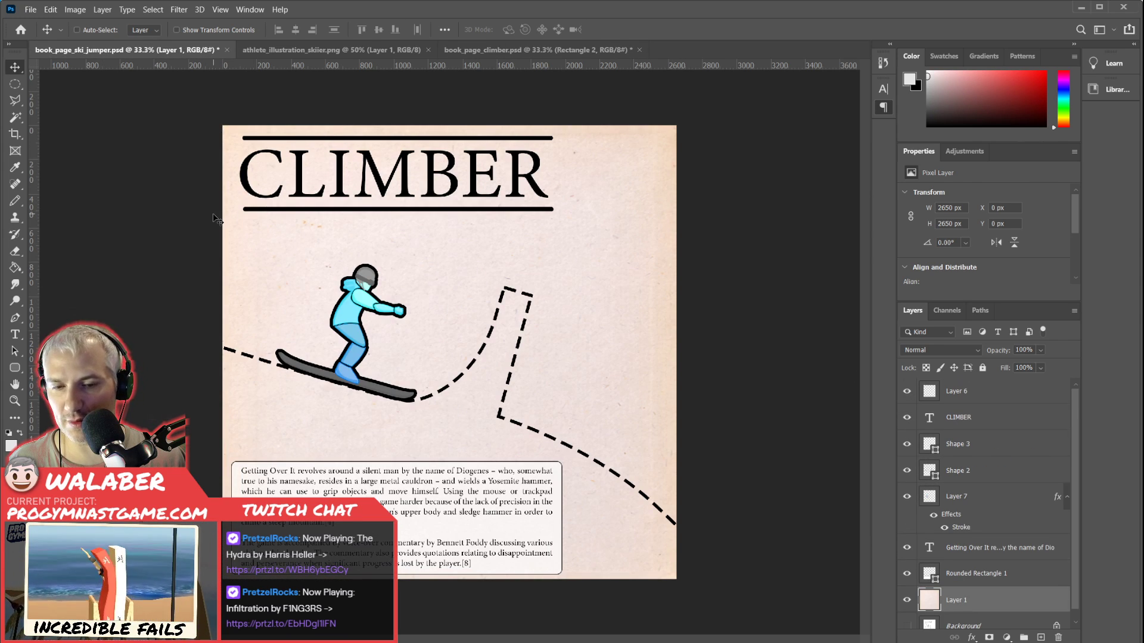
key(ctrl+v)
drag(465, 350, 466, 313)
key(ctrl+t)
key(Return)
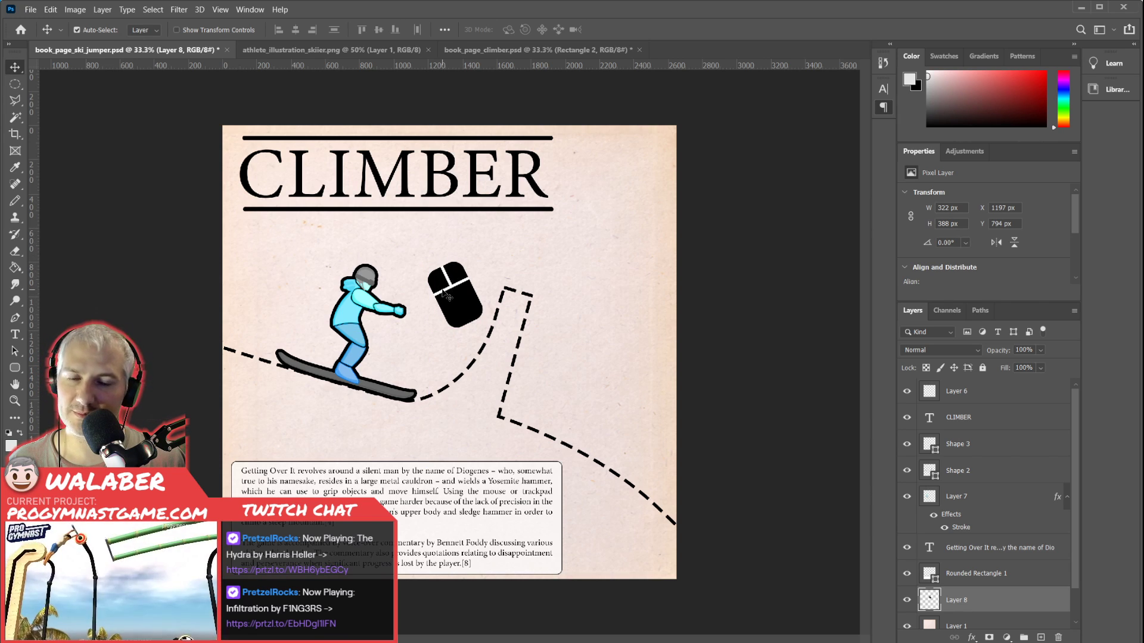
Using the climber page as reference, draw a two-segment open line about 386 by 128 px from the mouse icon towards the skier's knees.
key(ctrl+plus)
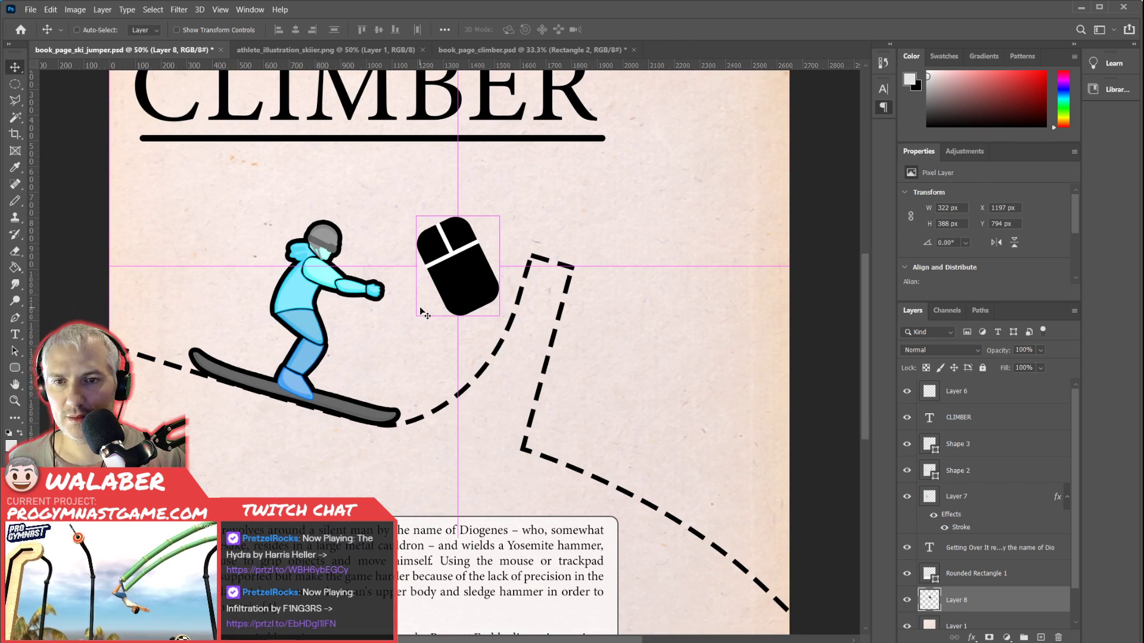
key(ctrl+Tab)
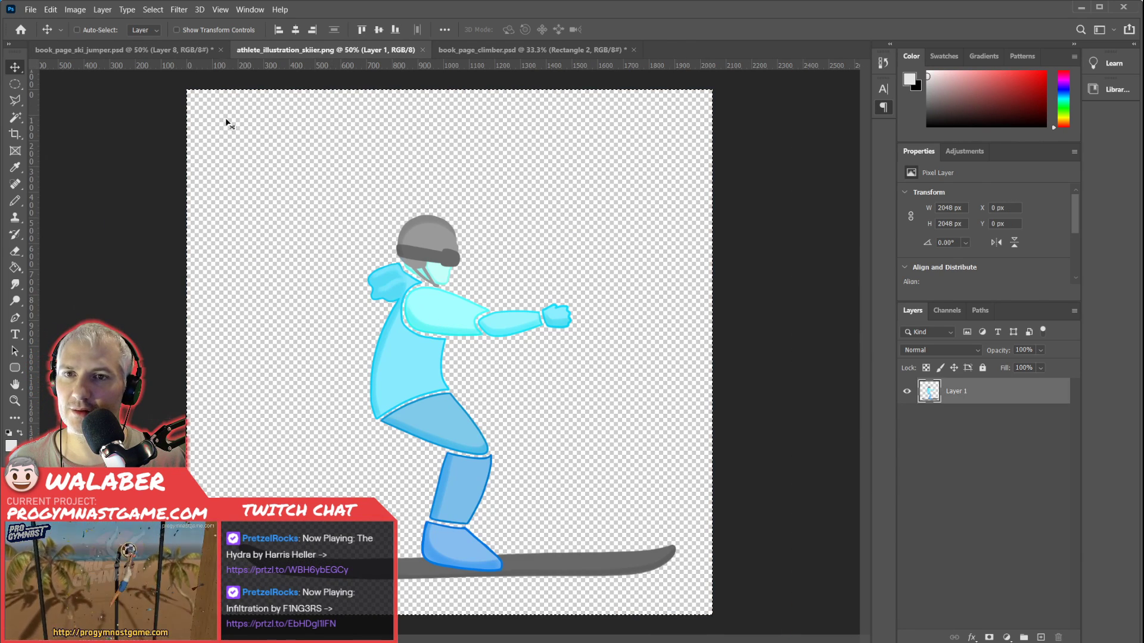
key(ctrl+Tab)
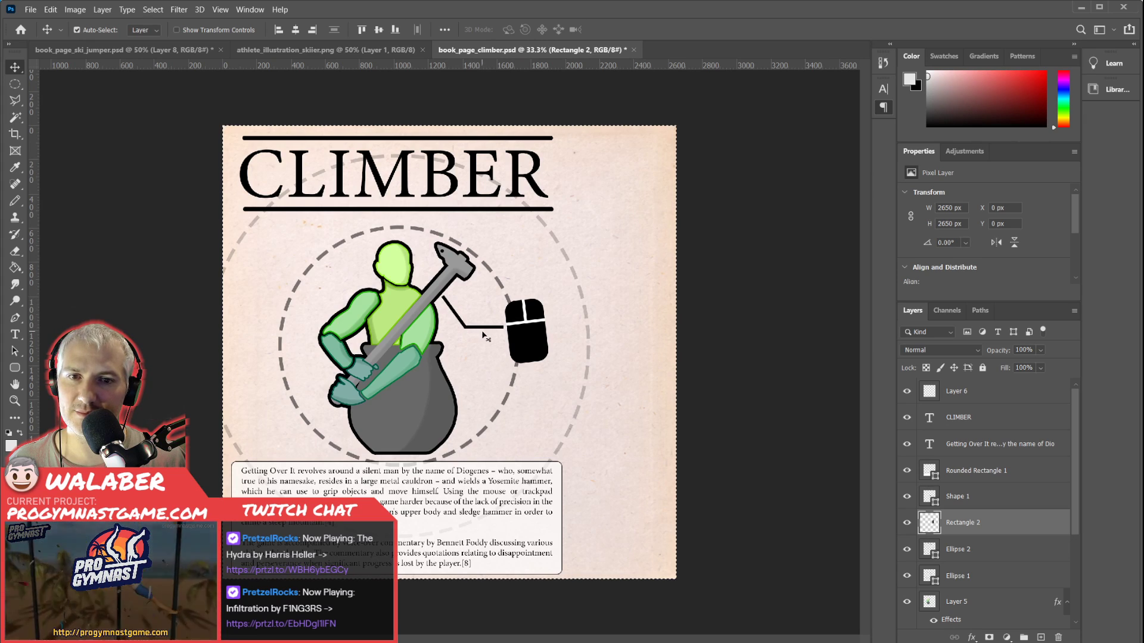
key(ctrl+Tab)
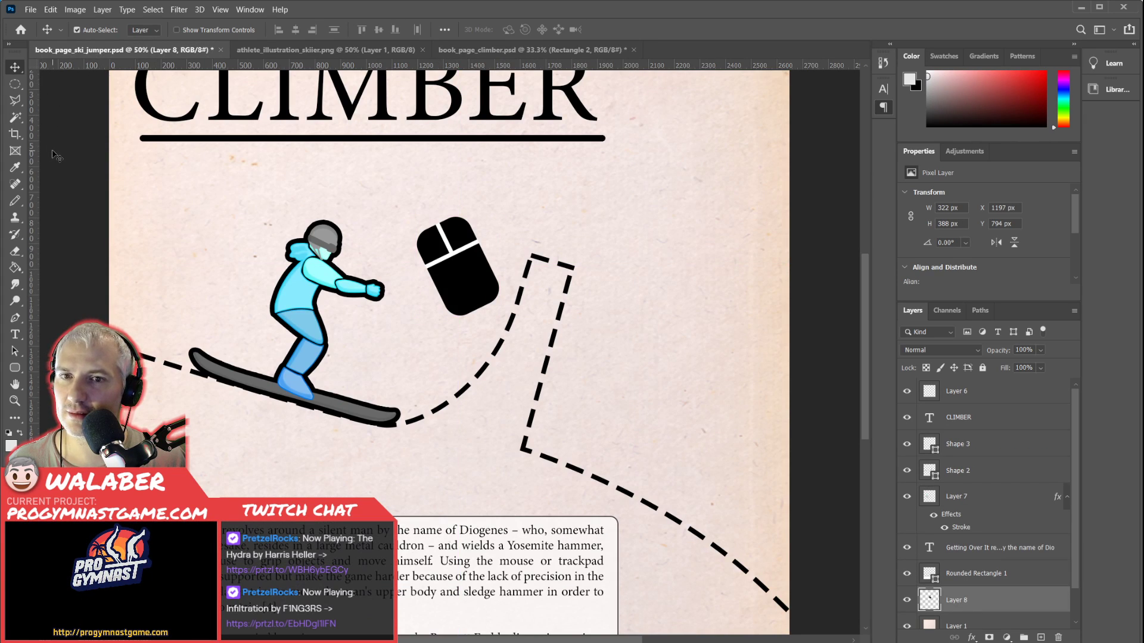
key(p)
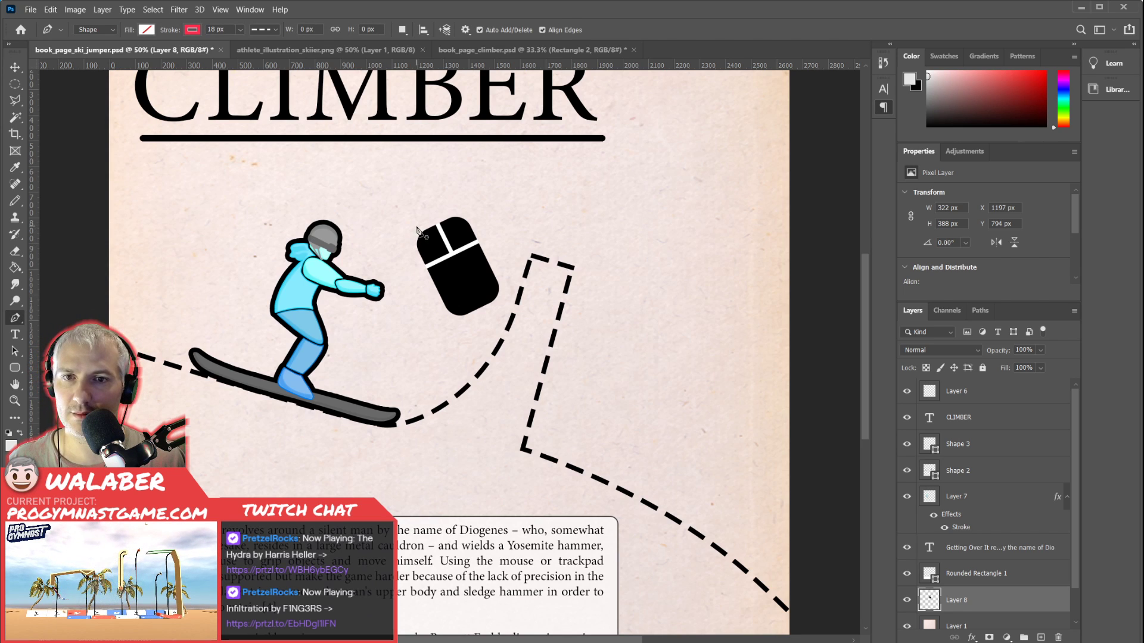
click(432, 292)
click(386, 324)
click(332, 324)
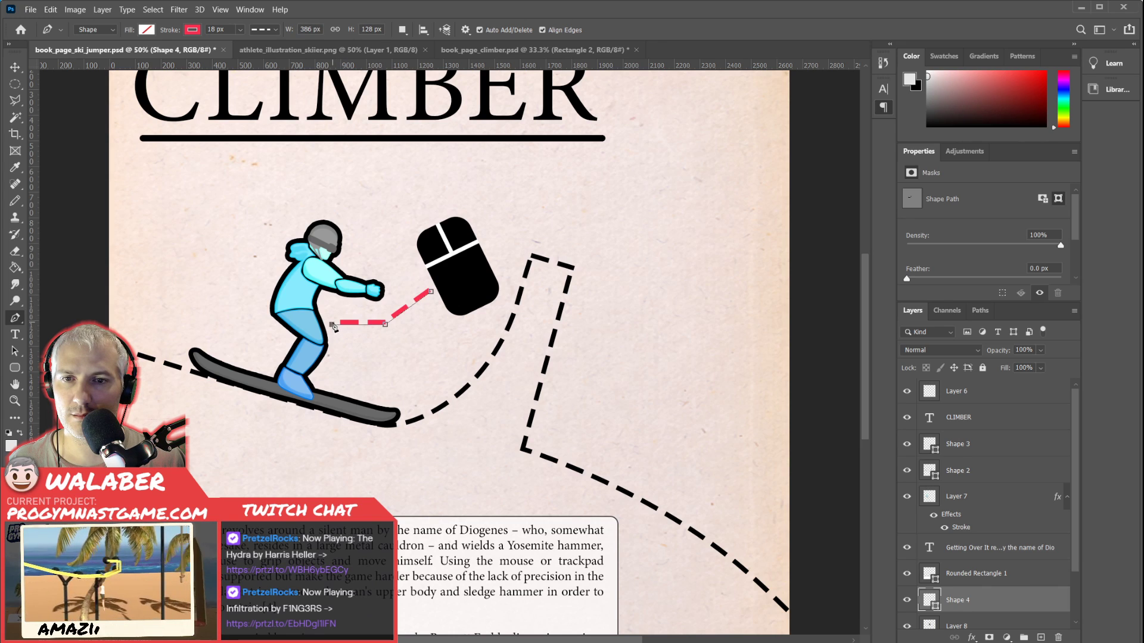
Style the pointer line between the mouse icon and skier with a solid black stroke, and switch back to the Move tool.
click(268, 29)
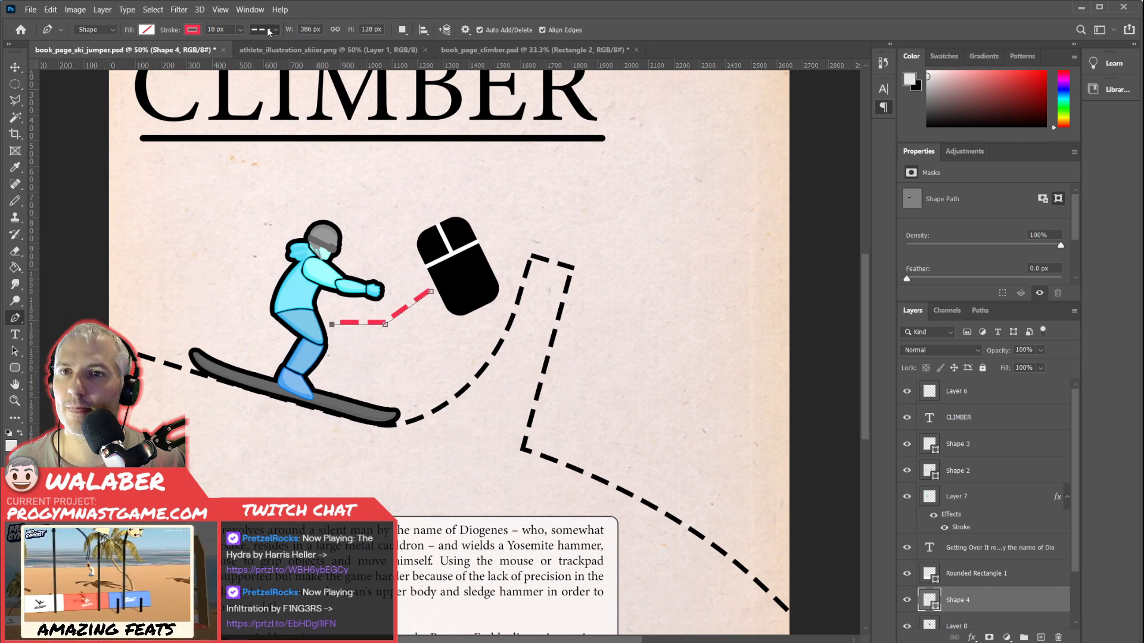
click(234, 76)
click(192, 32)
click(118, 93)
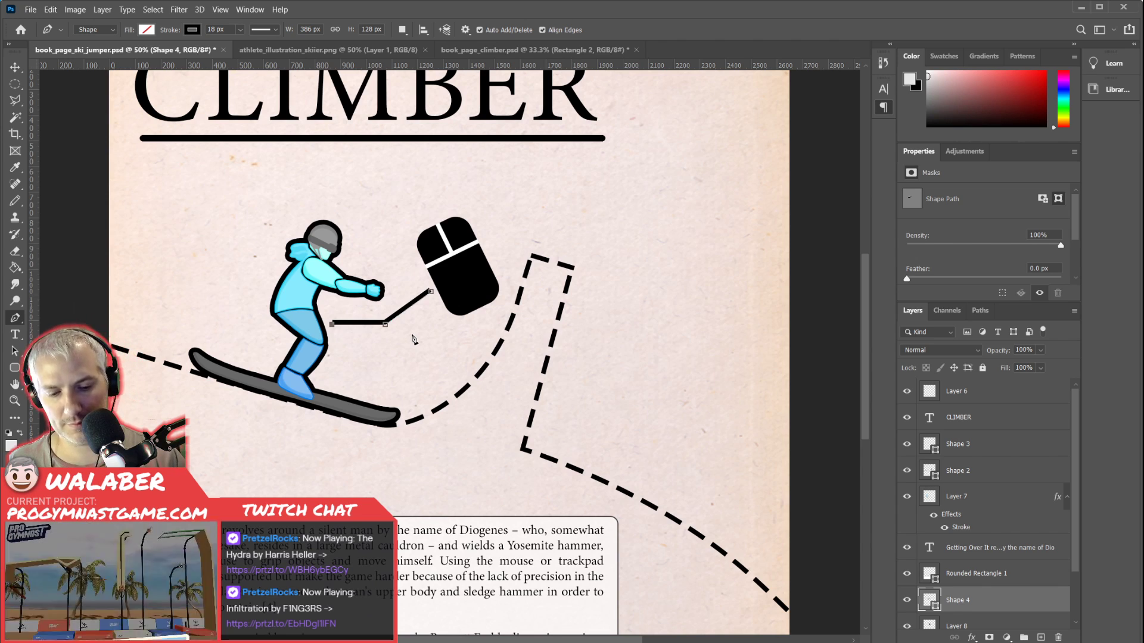
click(18, 69)
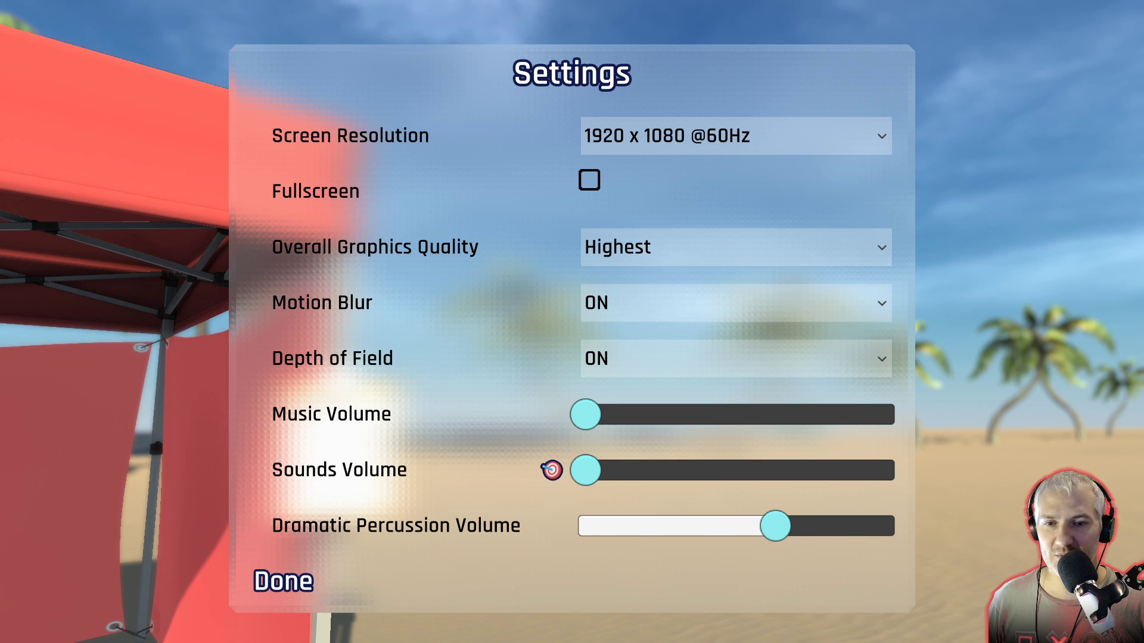
In the Pro Gymnast game's audio and visual settings, raise the Sounds Volume to about half and close the settings.
key(Down)
key(Up)
key(Right)
key(Right)
key(Right)
key(Right)
key(Right)
key(Right)
key(Right)
key(Right)
key(Right)
key(Right)
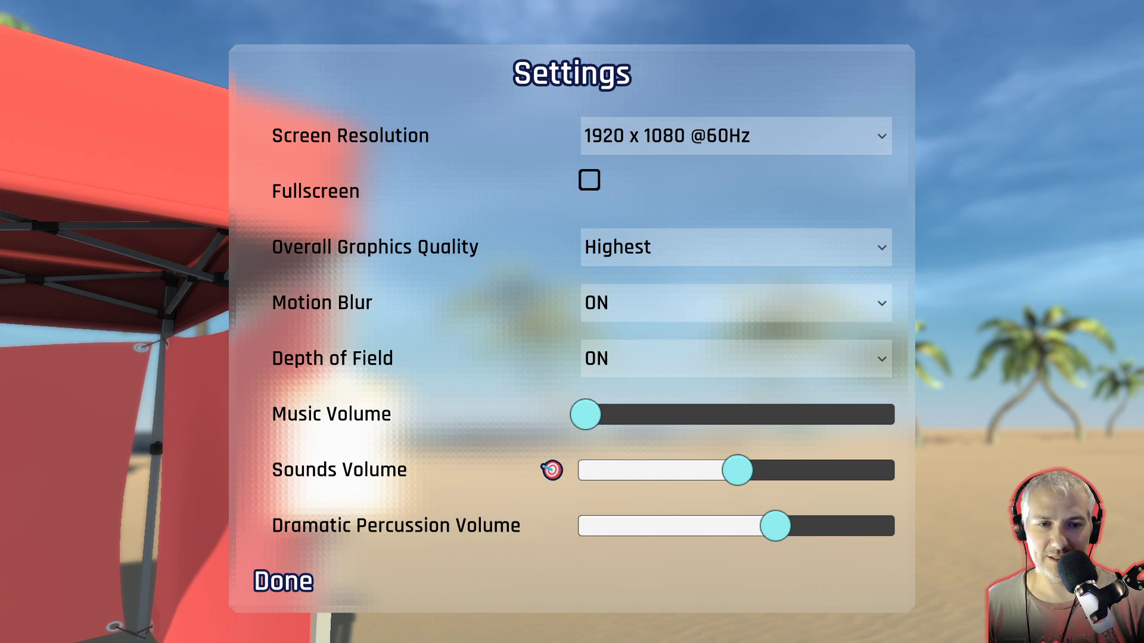
key(Down)
key(Down)
key(Return)
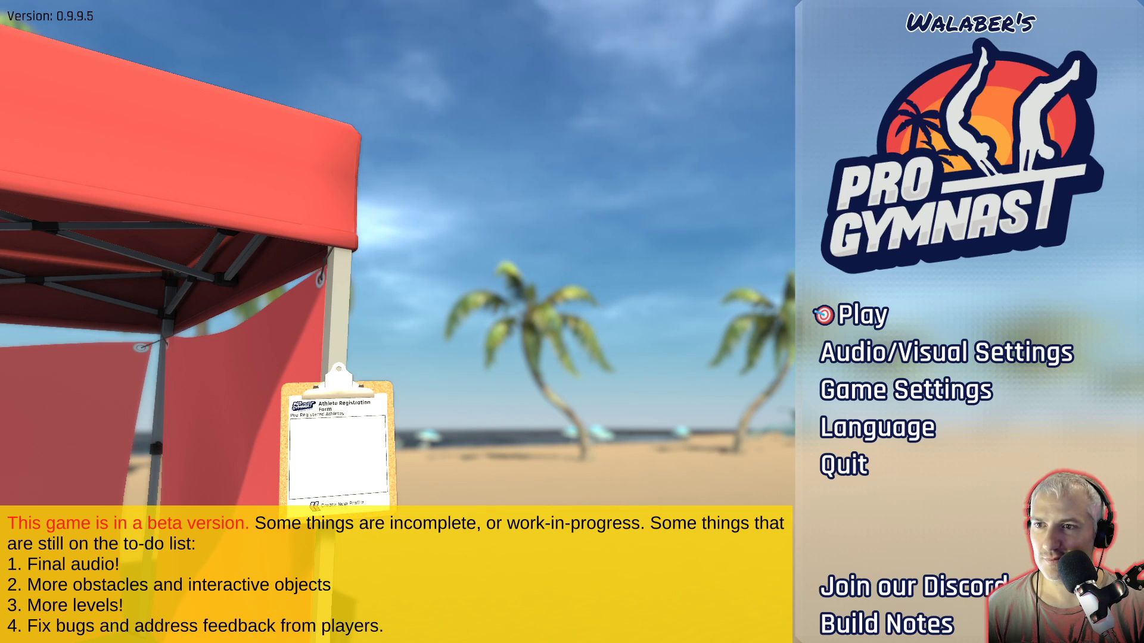
Start playing Pro Gymnast with the pre-registered girl-1 athlete profile.
key(Return)
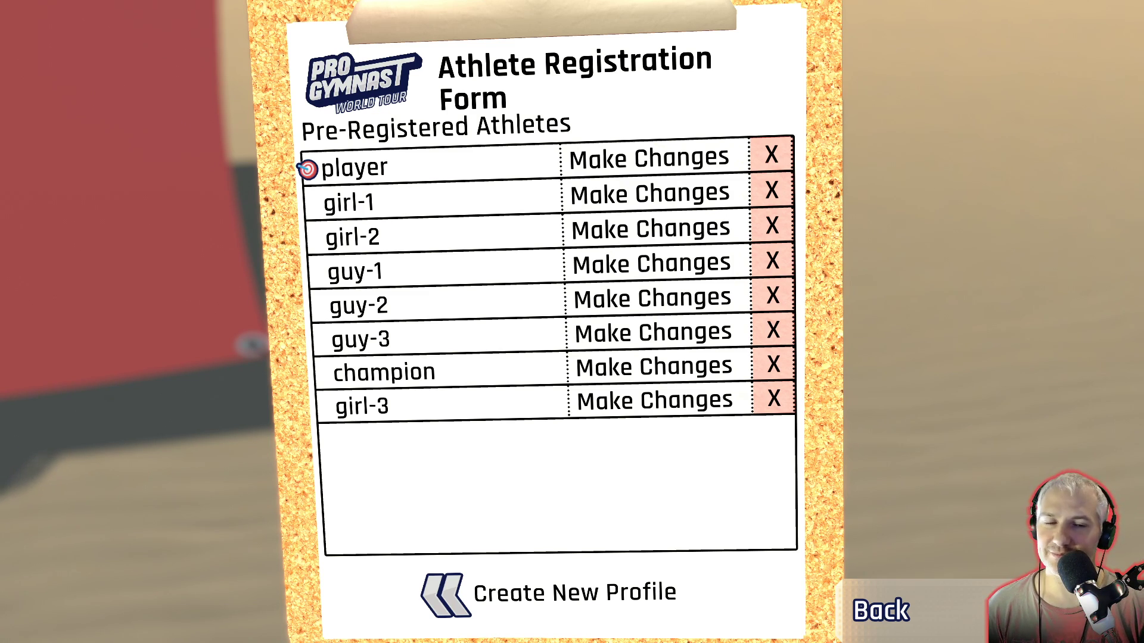
key(Down)
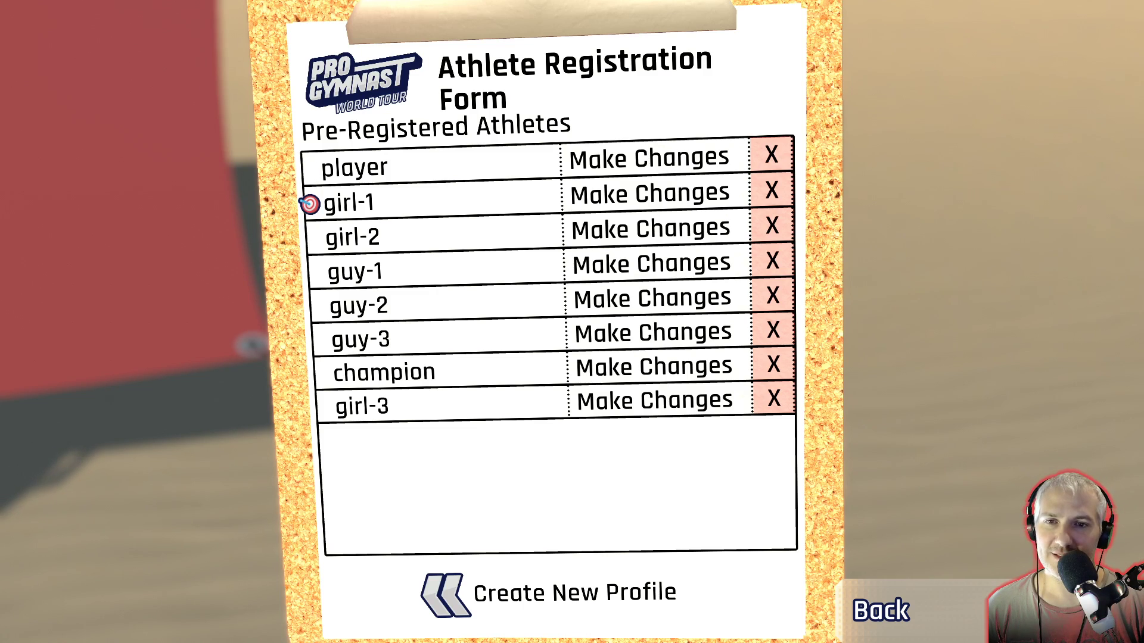
key(Return)
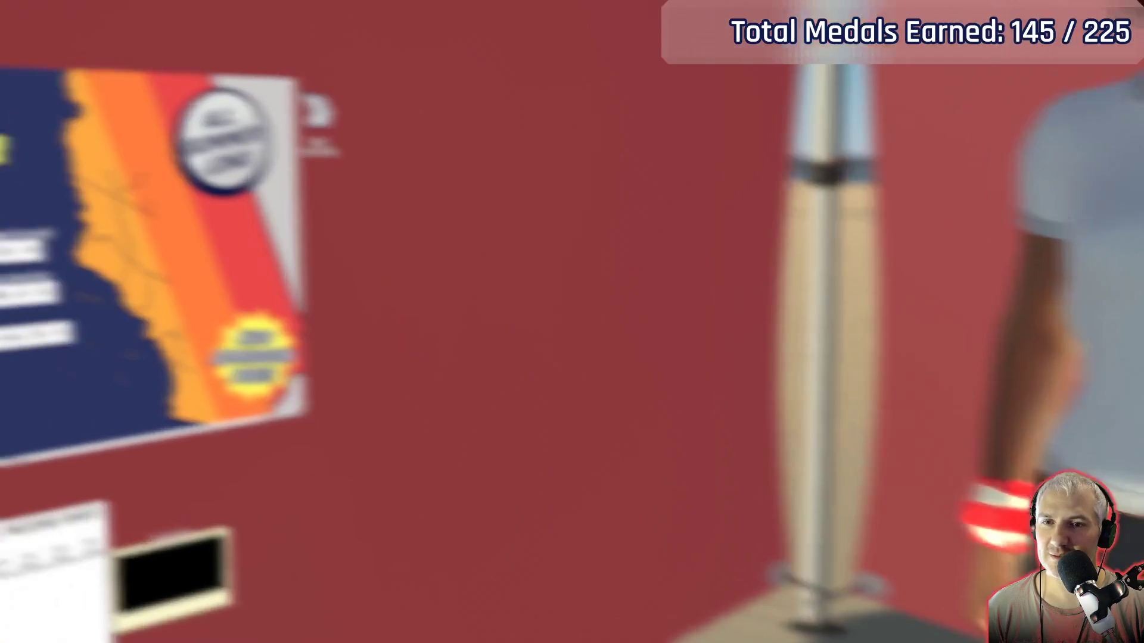
Open the Santa Monica Championship score sheet, start level_up_and_on, and play it using slow time.
key(Down)
key(Return)
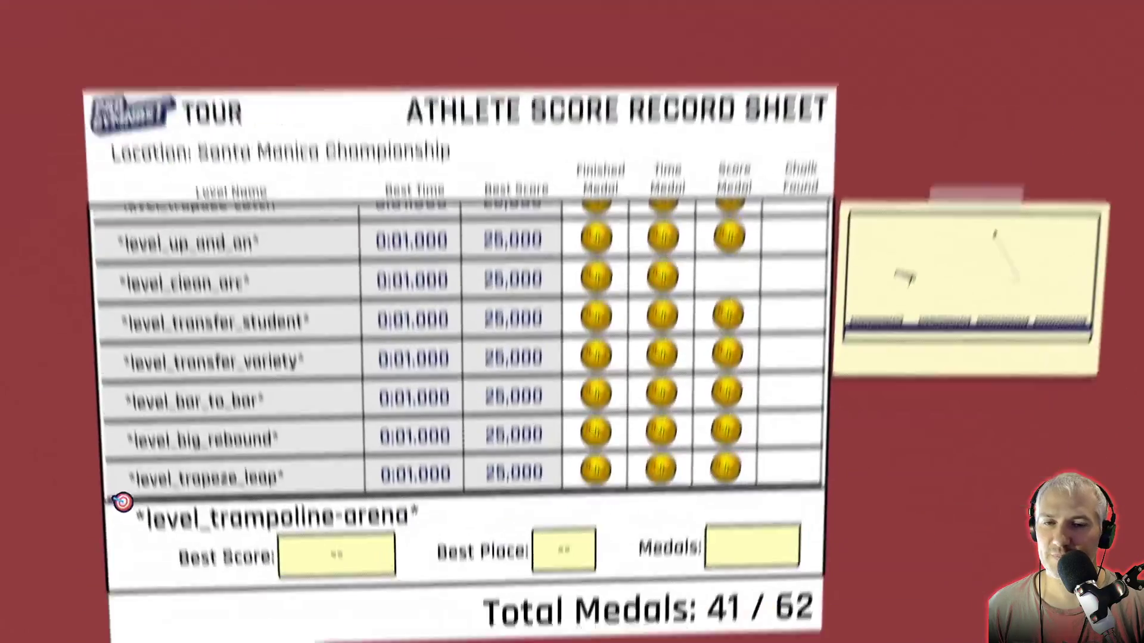
key(Up)
key(Up)
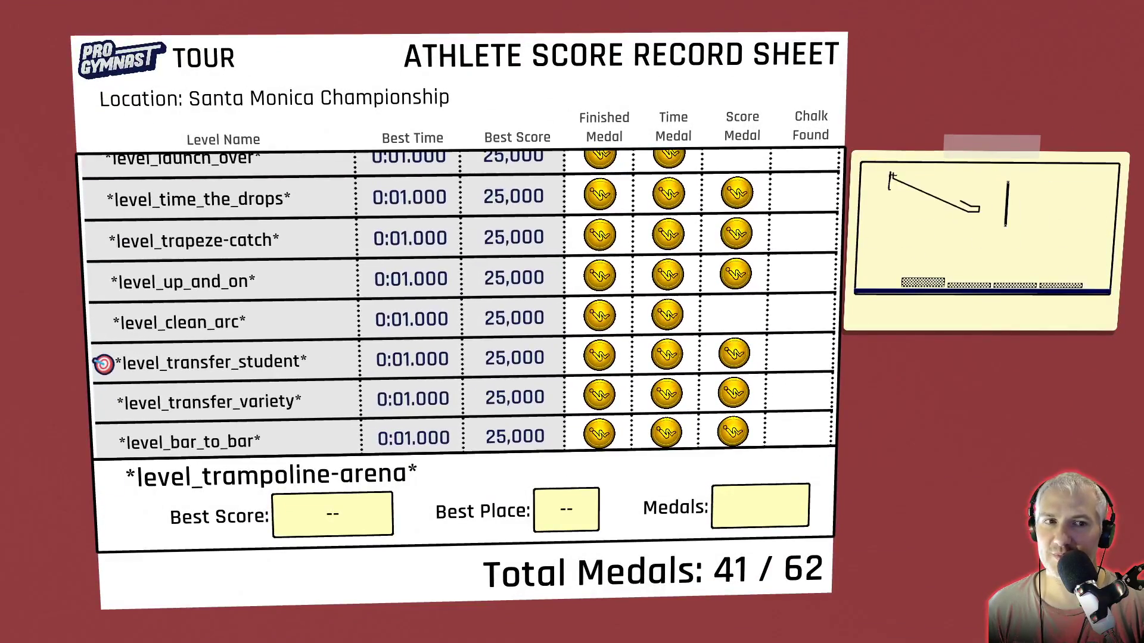
key(Up)
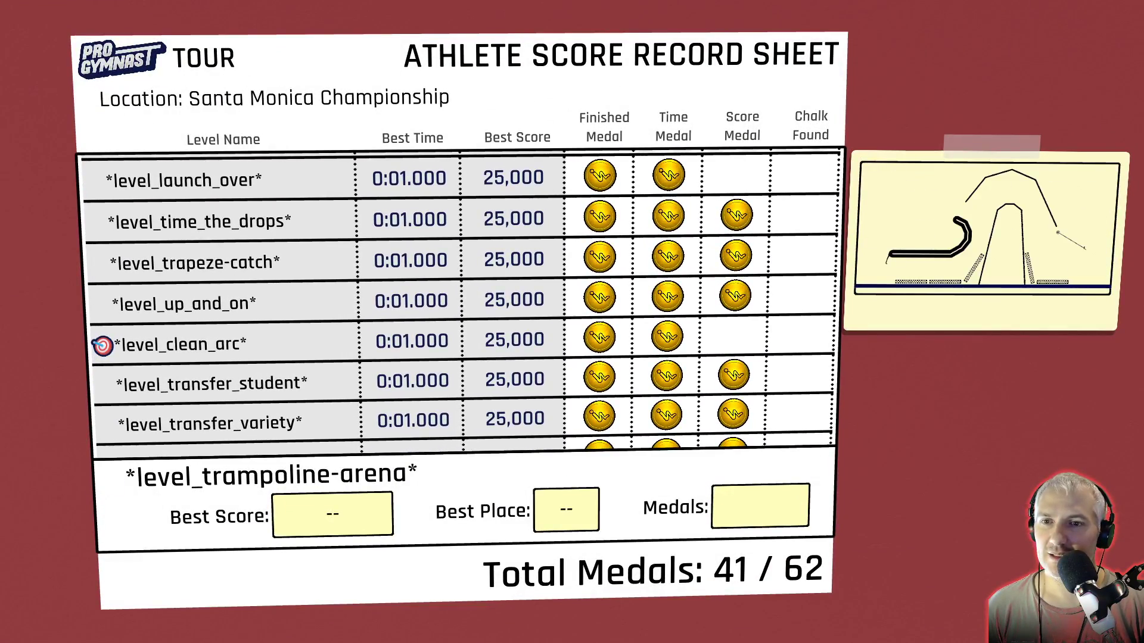
key(Up)
key(Return)
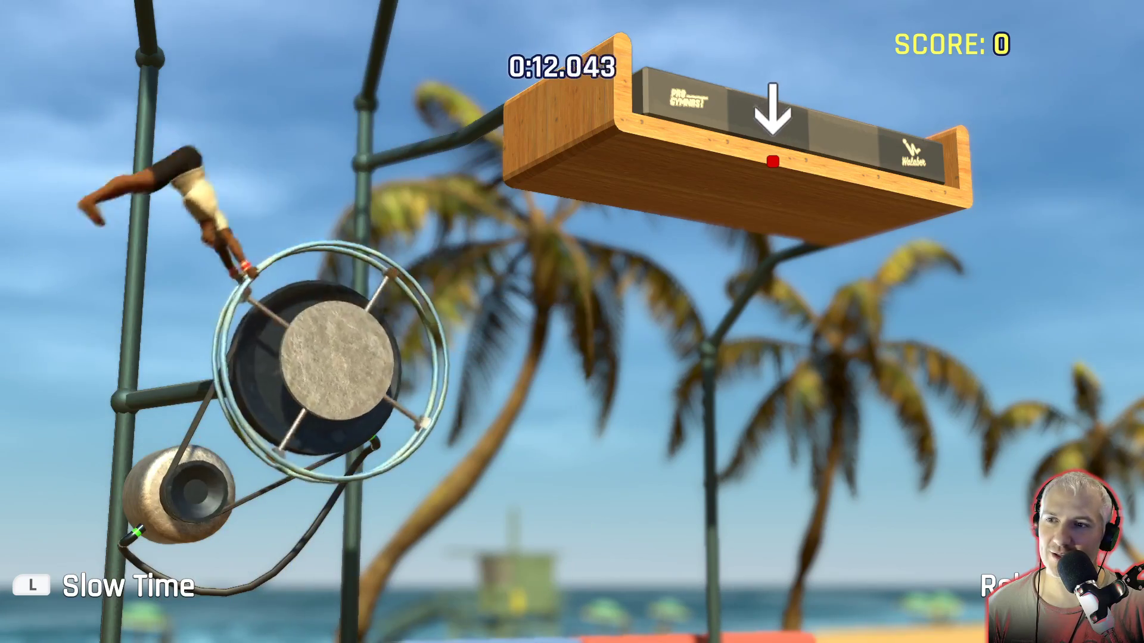
key(l)
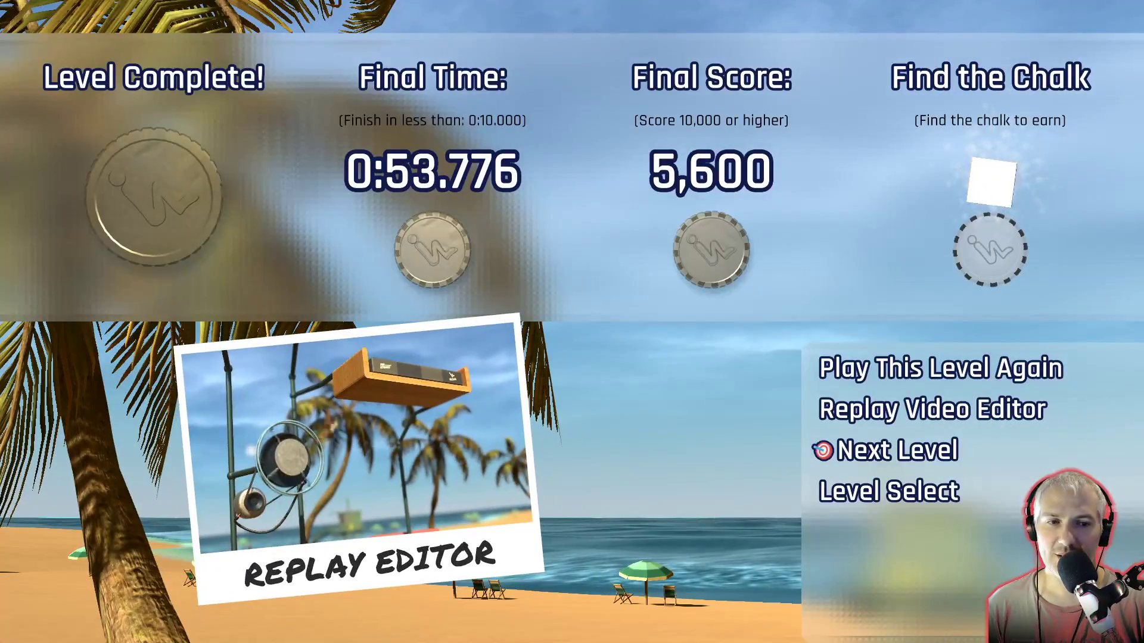
Return to the Santa Monica Championship level list, browse down to the trampoline arena entry, and start another level.
key(Down)
key(Return)
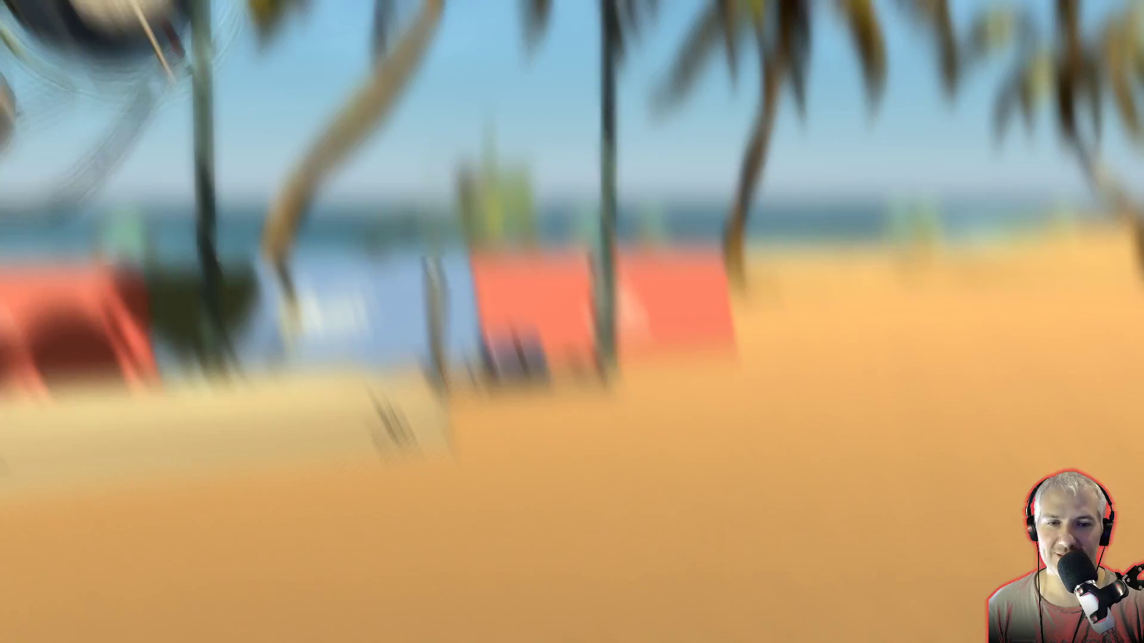
key(Down)
key(Down)
key(Down)
key(Down)
key(Down)
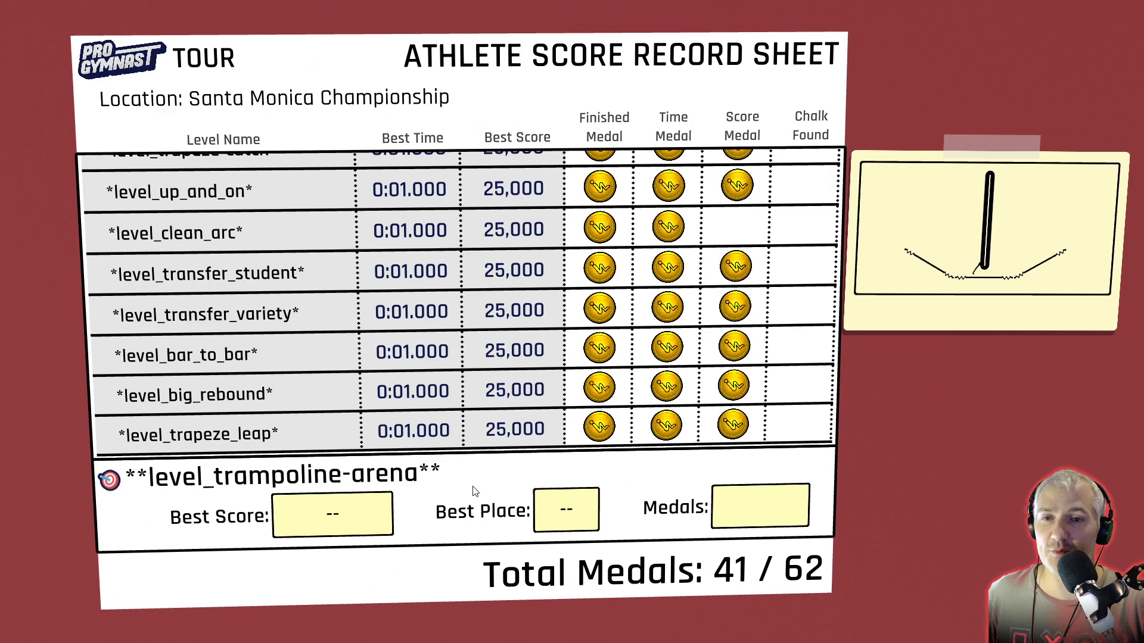
key(Return)
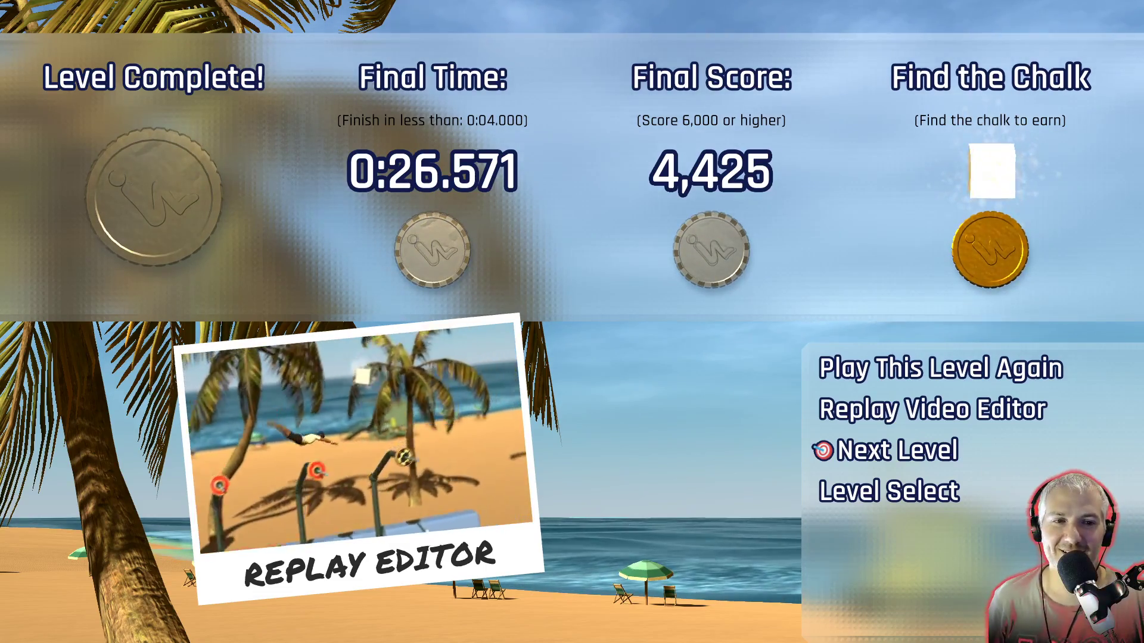
Open the completed level in the Replay Video Editor and scrub back and forth through the gymnast's run.
key(Up)
key(Return)
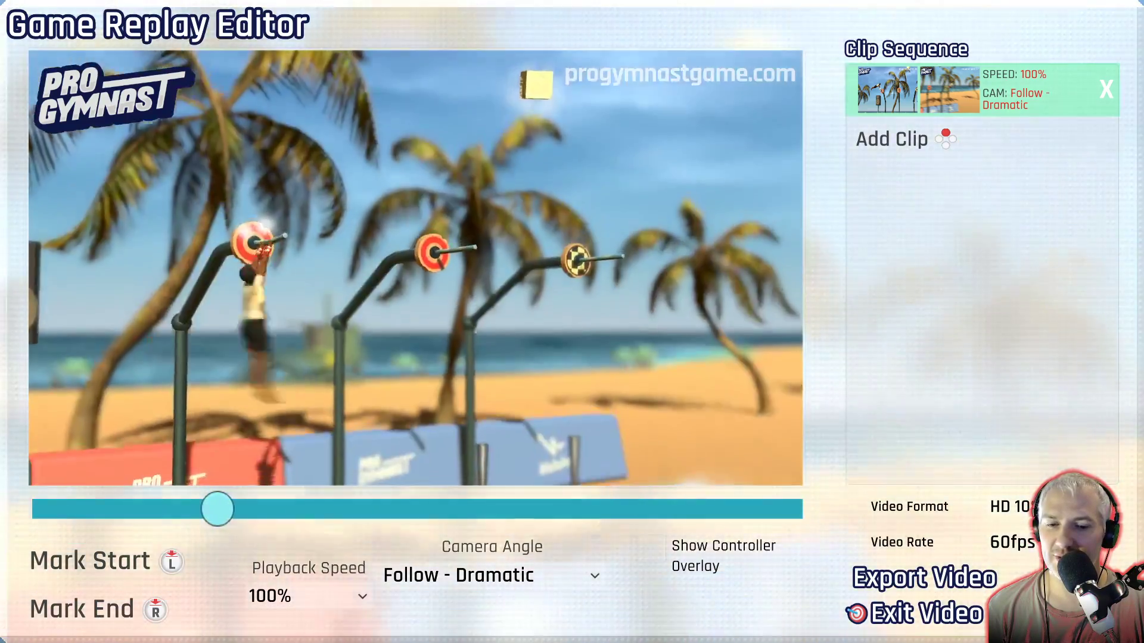
key(Left)
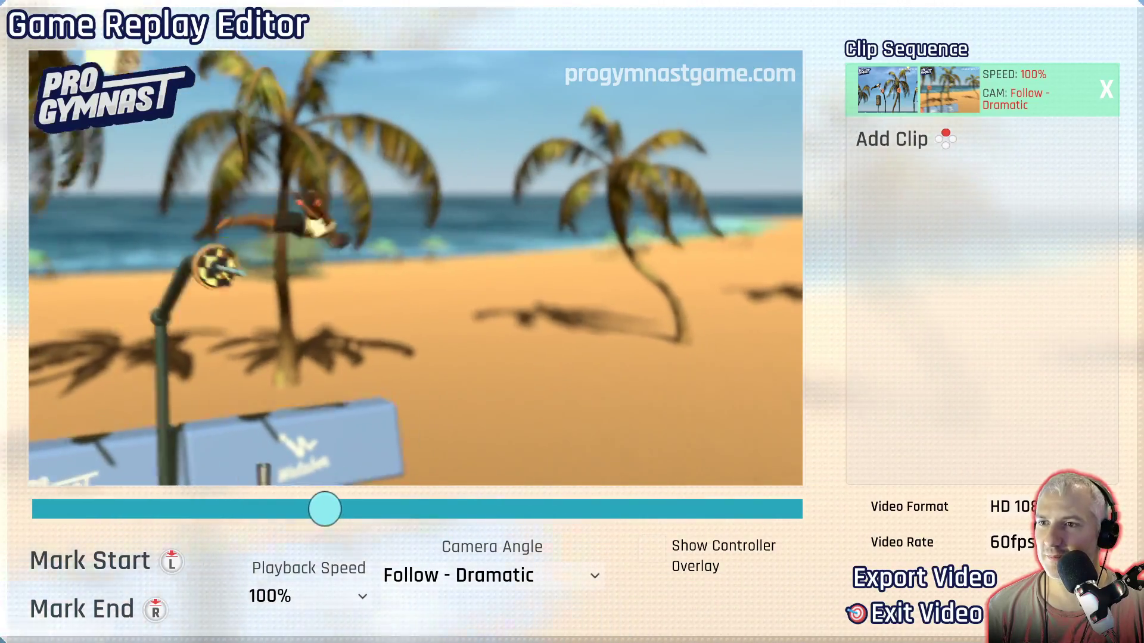
key(Left)
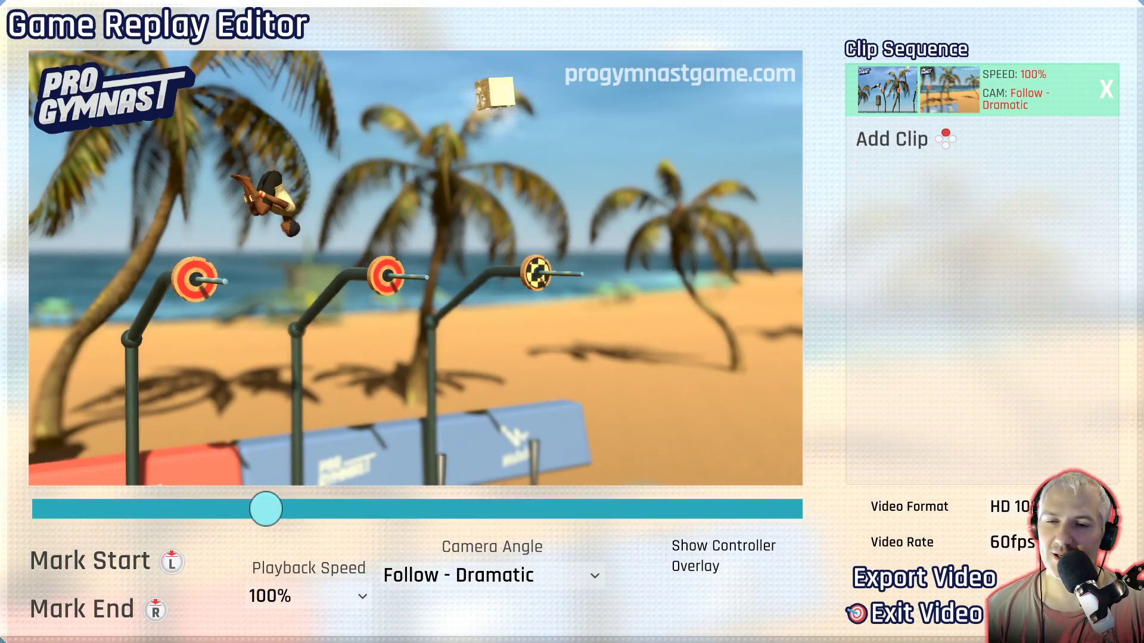
key(Left)
key(Right)
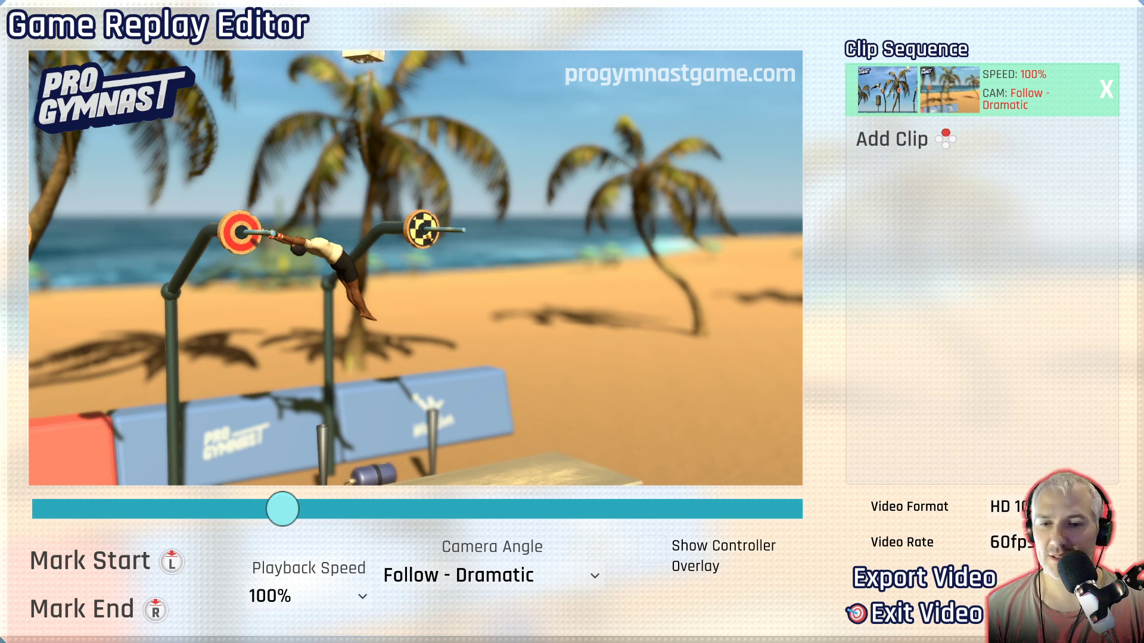
Try the Follow - Accuracy camera angle on the replay clip and compare it with Follow - Dramatic.
click(361, 575)
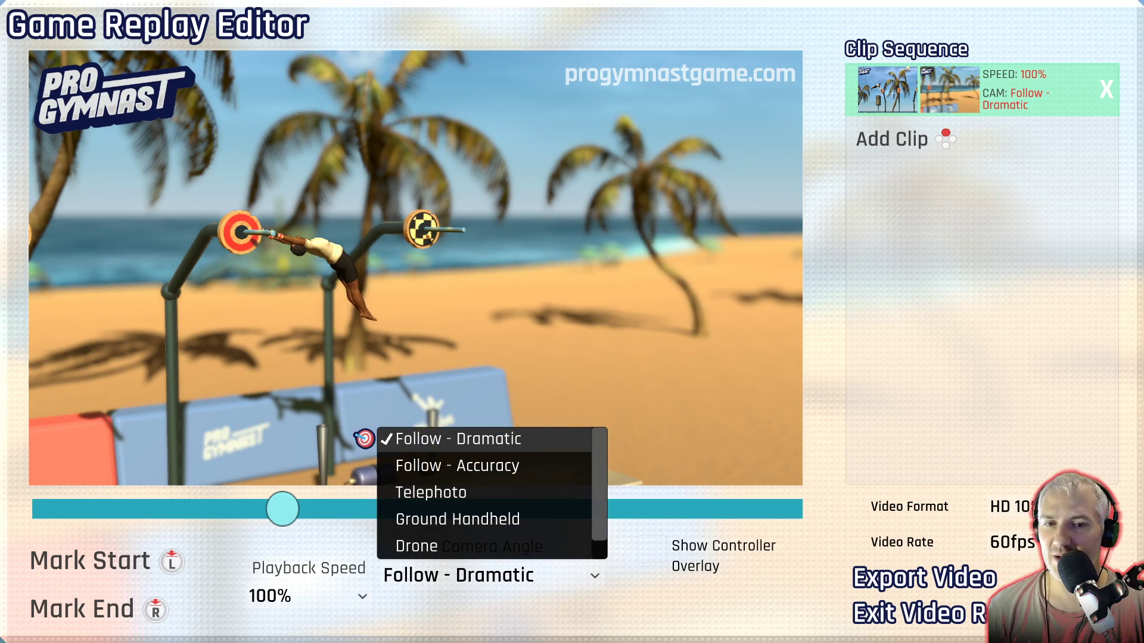
click(365, 465)
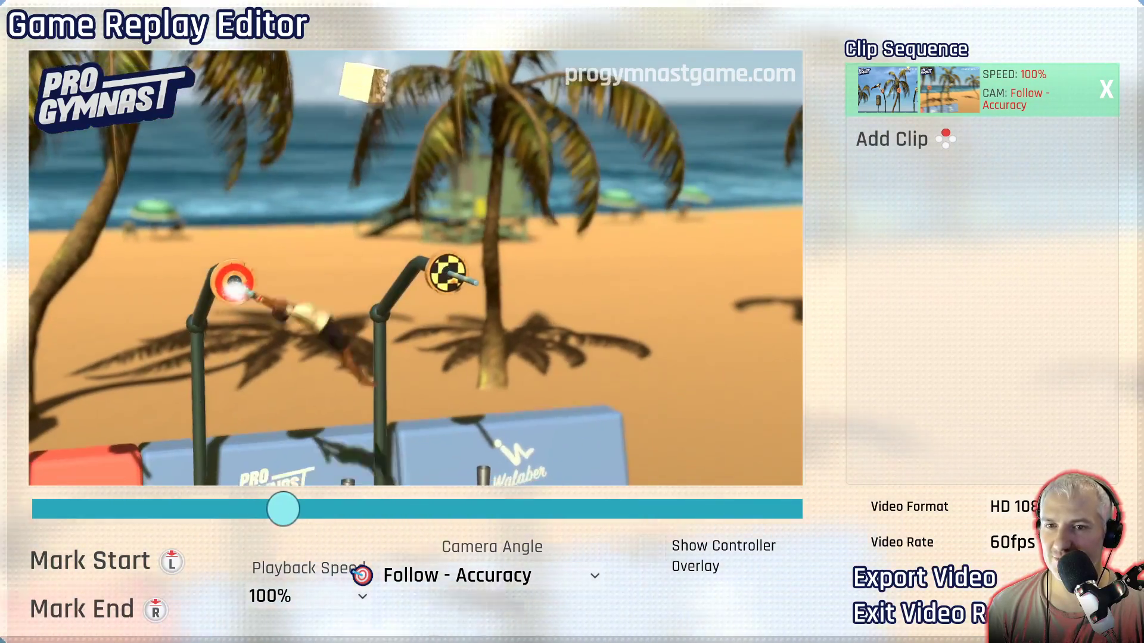
key(Left)
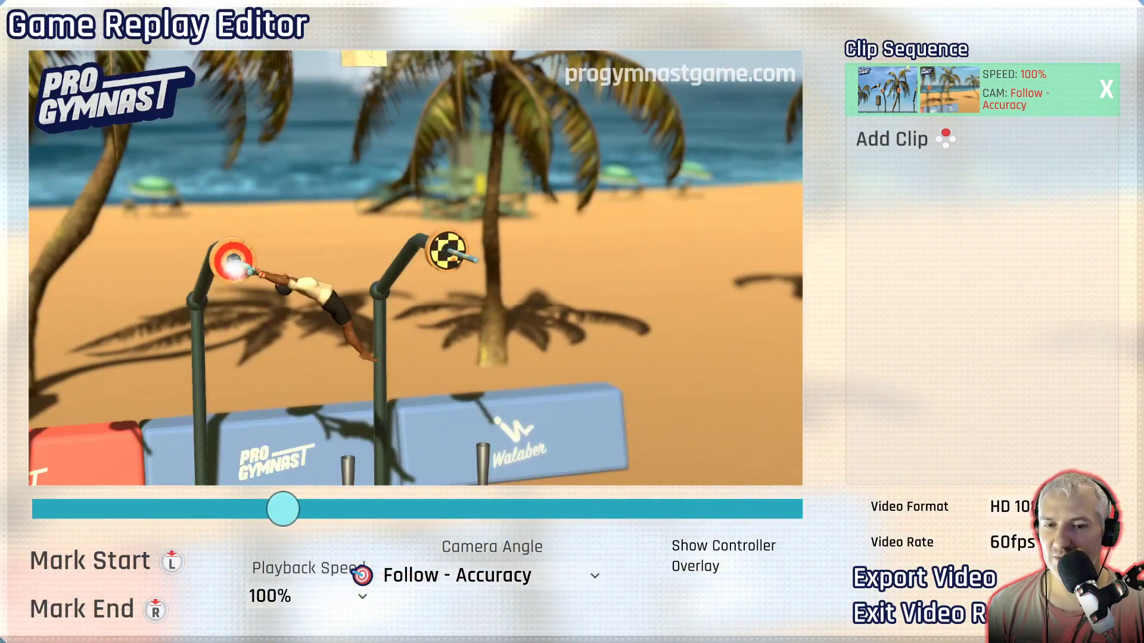
click(362, 576)
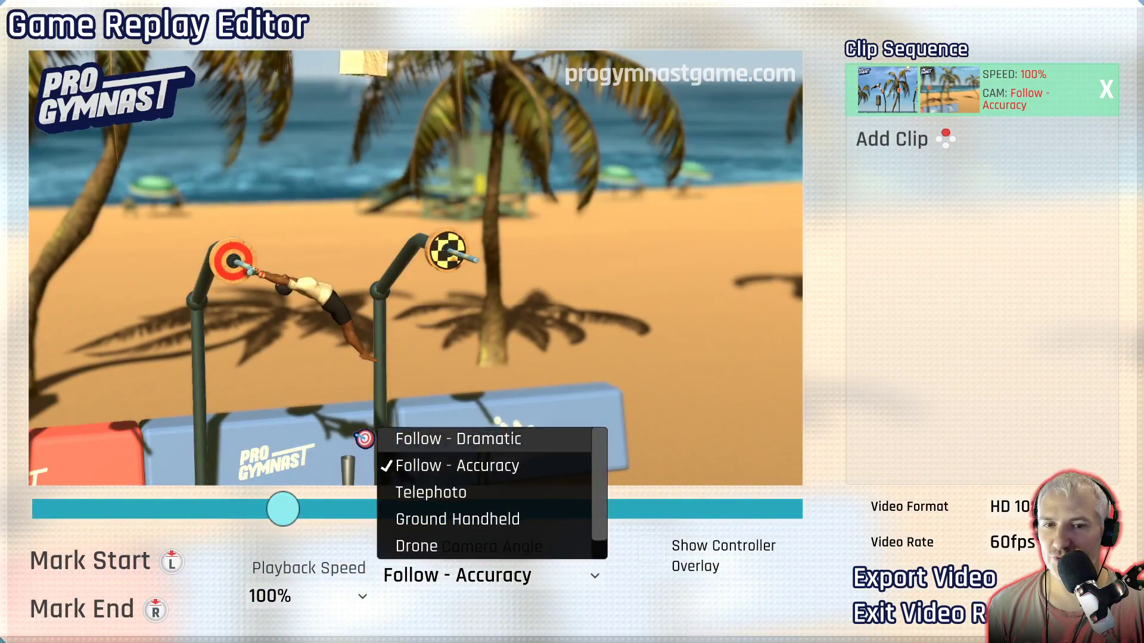
click(363, 438)
click(362, 575)
click(363, 465)
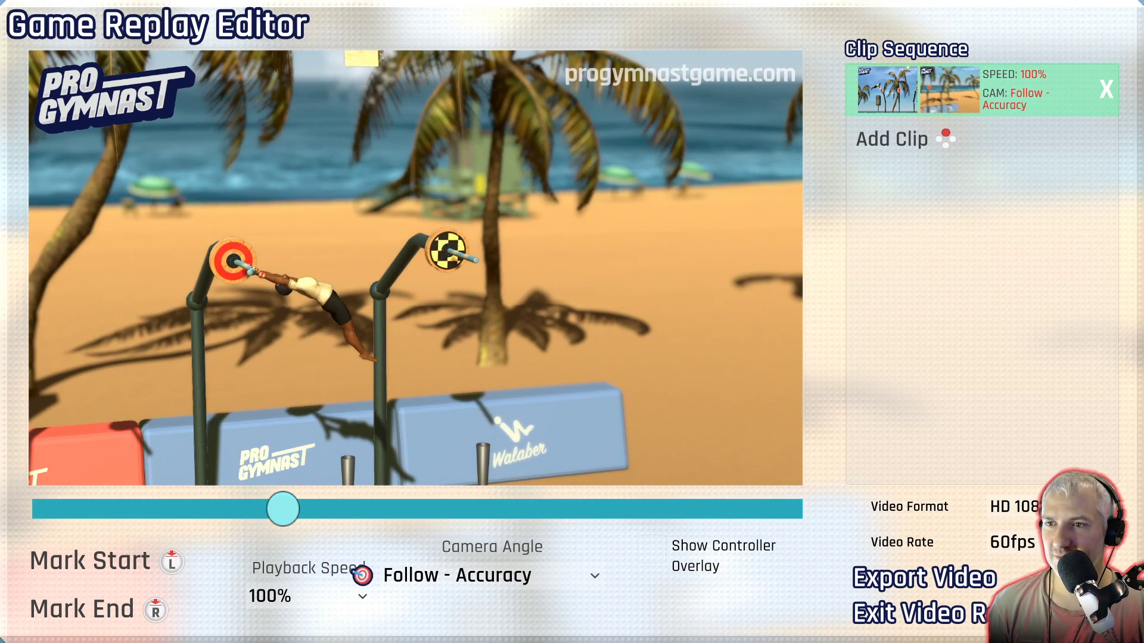
Try the Telephoto, Ground Handheld and Drone camera angles on the replay clip.
click(361, 575)
click(363, 484)
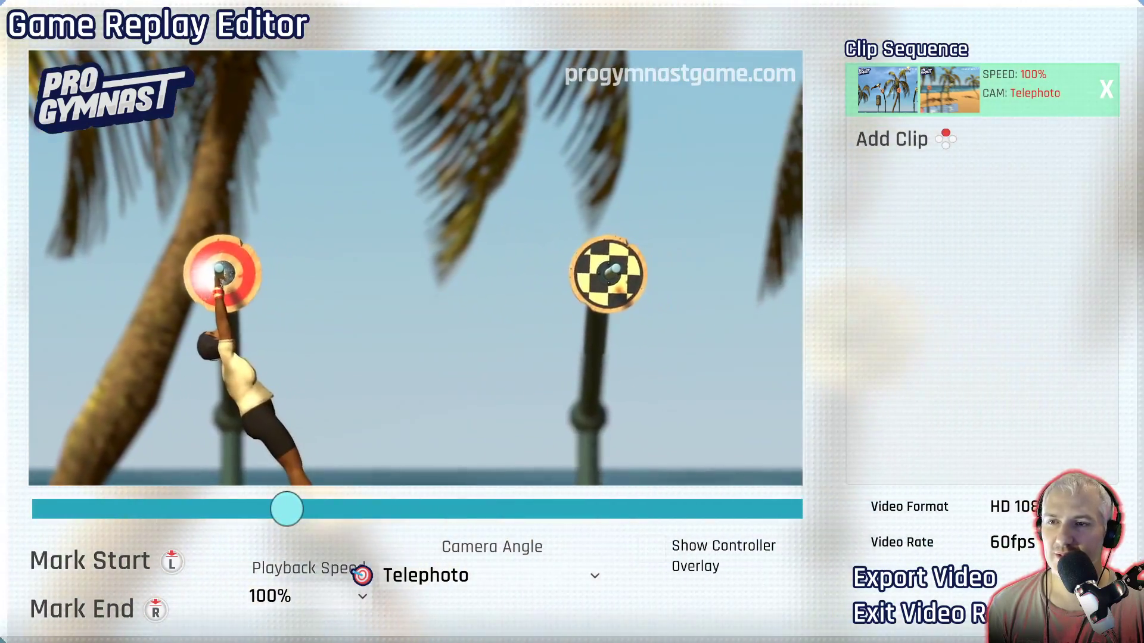
click(362, 576)
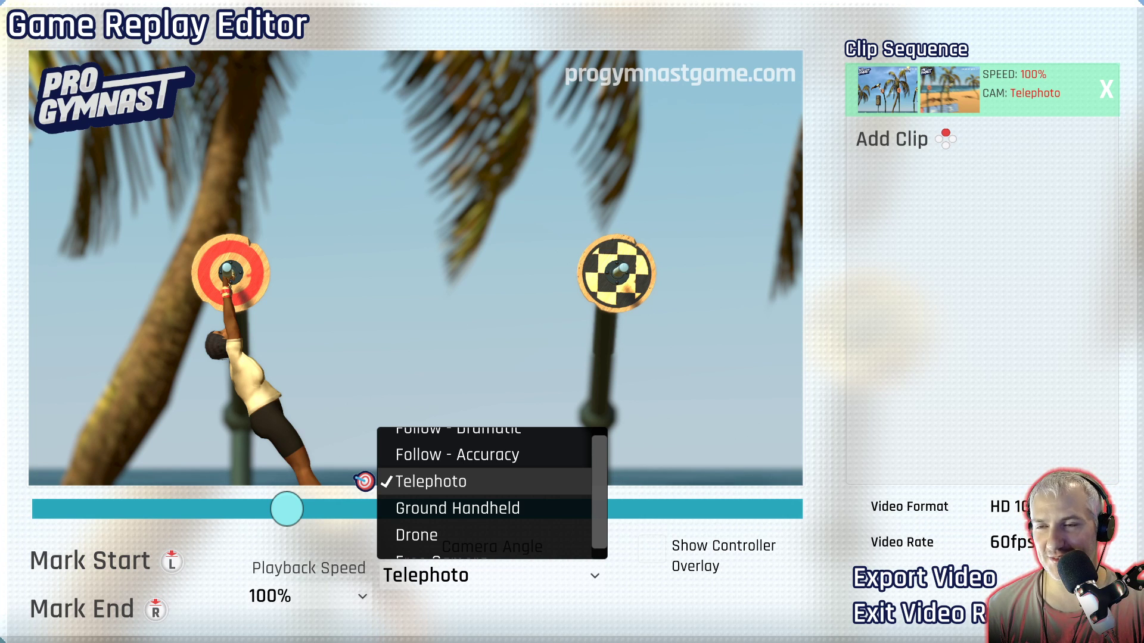
click(365, 503)
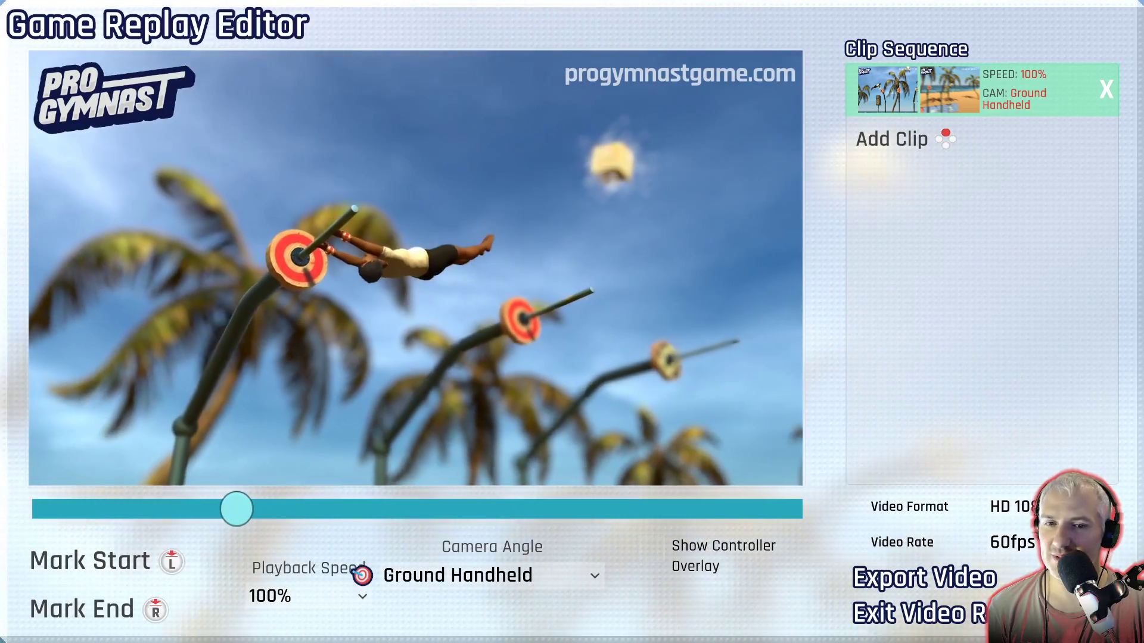
click(362, 575)
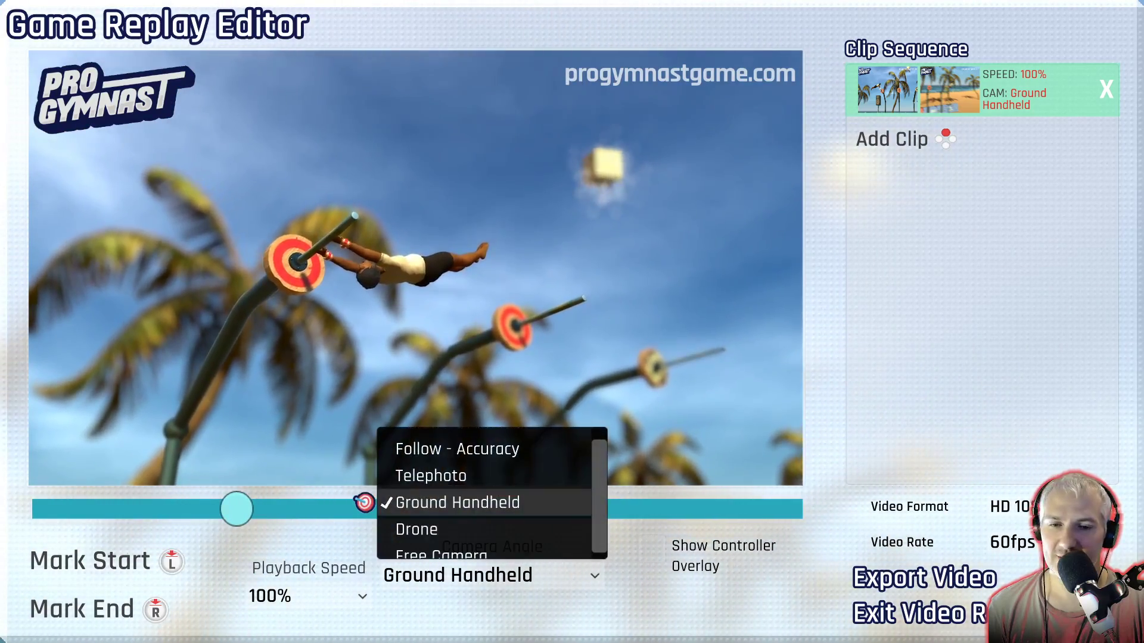
click(365, 524)
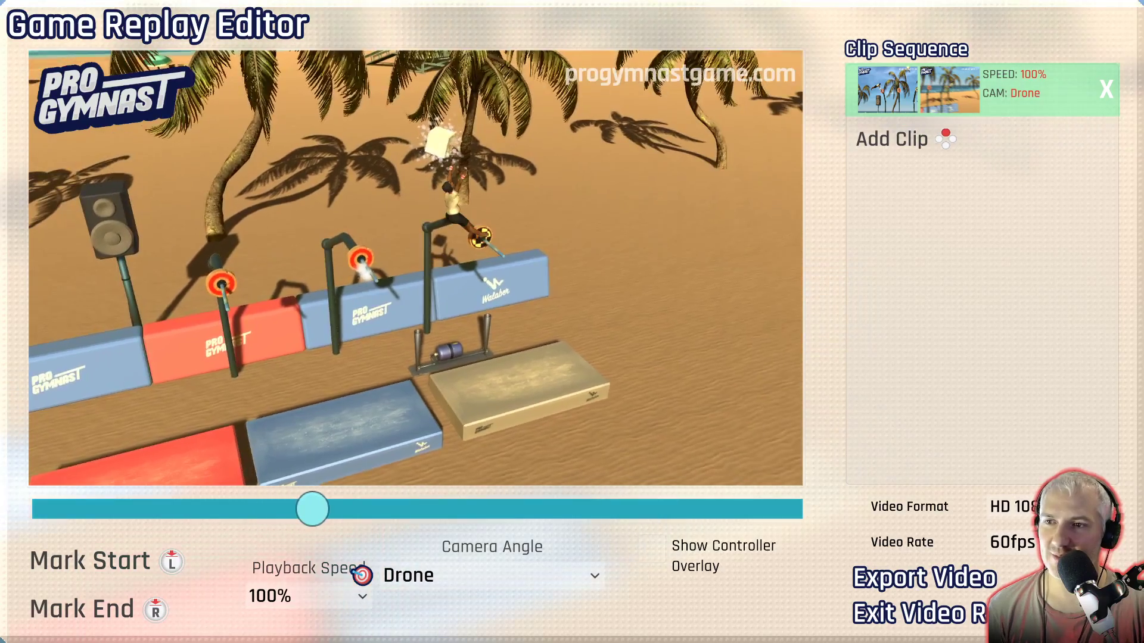
Switch the replay clip to Free Camera, place the camera at an oblique view of the pegs, and trim the clip around the dismount.
key(Return)
key(Down)
key(Return)
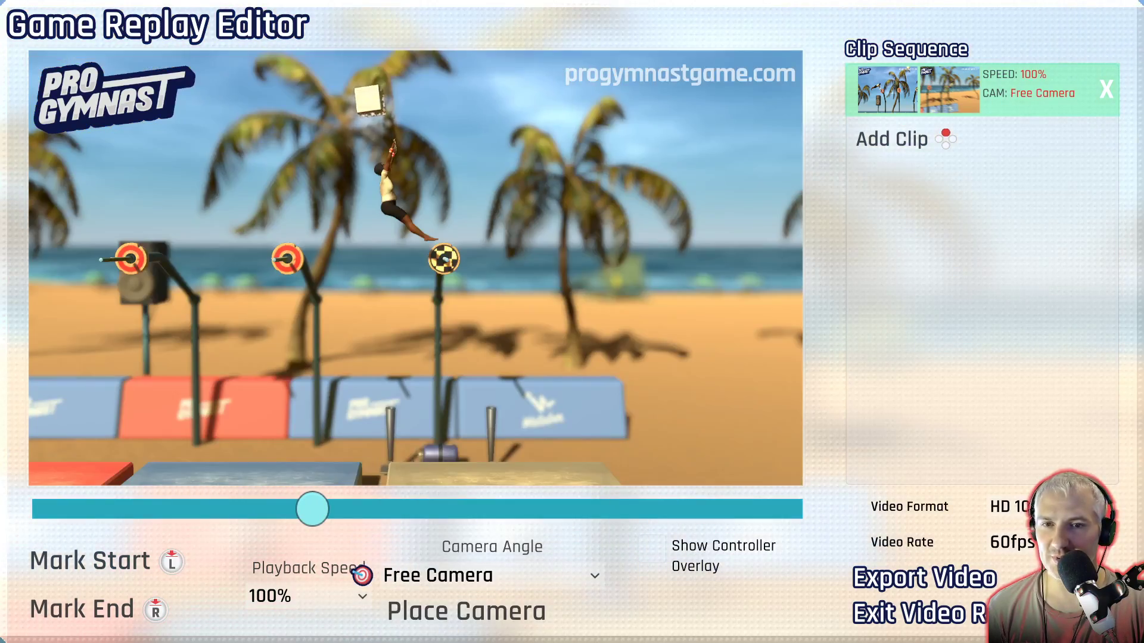
key(Return)
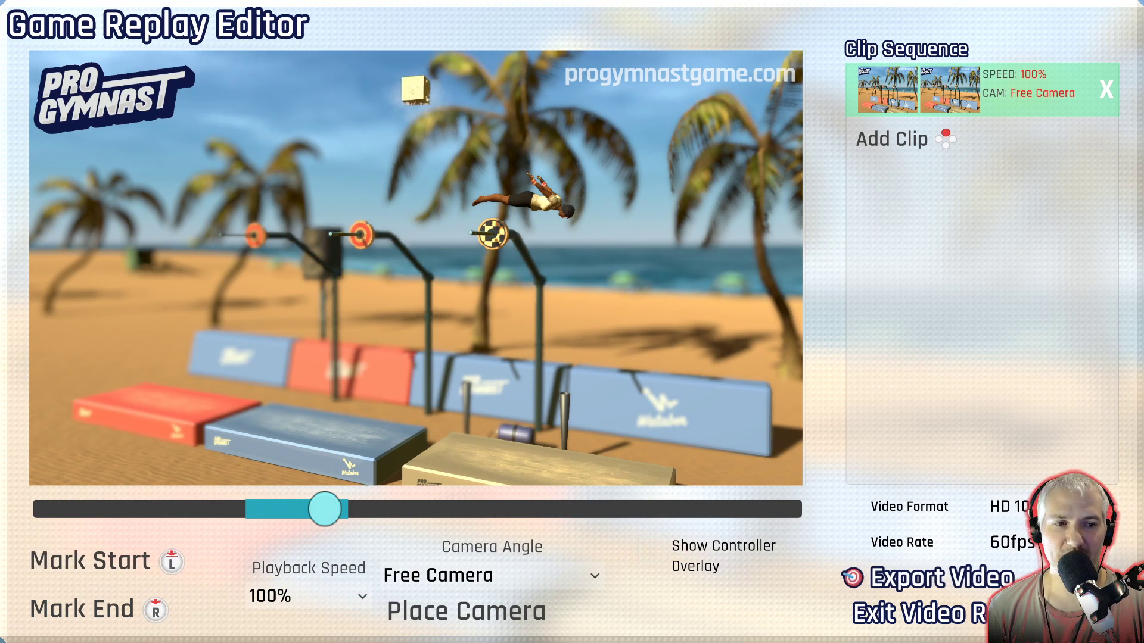
Review the video format choices for the export, from HD 1080p MP4 down to GIF 320x180.
key(Up)
key(Up)
key(Return)
key(Down)
key(Down)
key(Down)
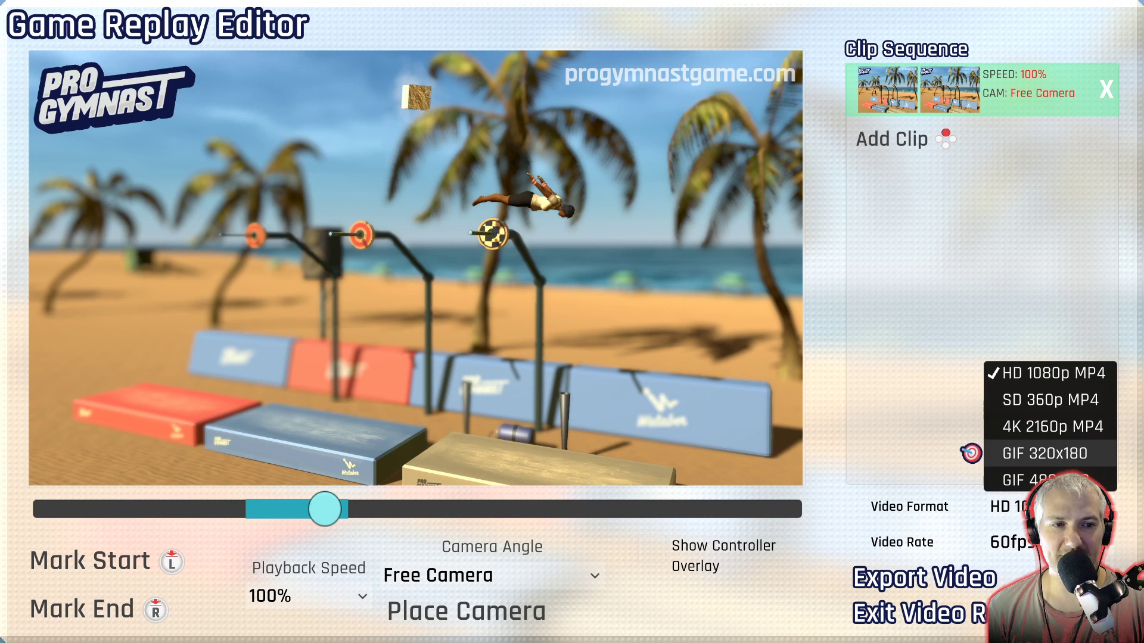
key(Return)
Check the video rate choices and export the trimmed replay clip.
key(Down)
key(Return)
key(Up)
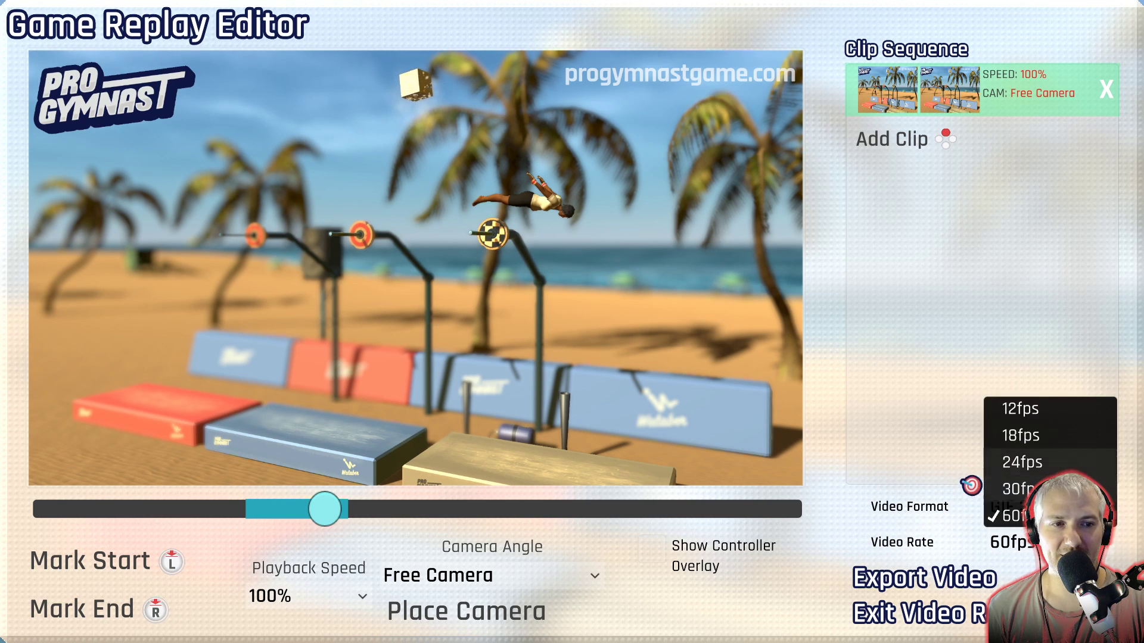
key(Return)
key(Down)
key(Return)
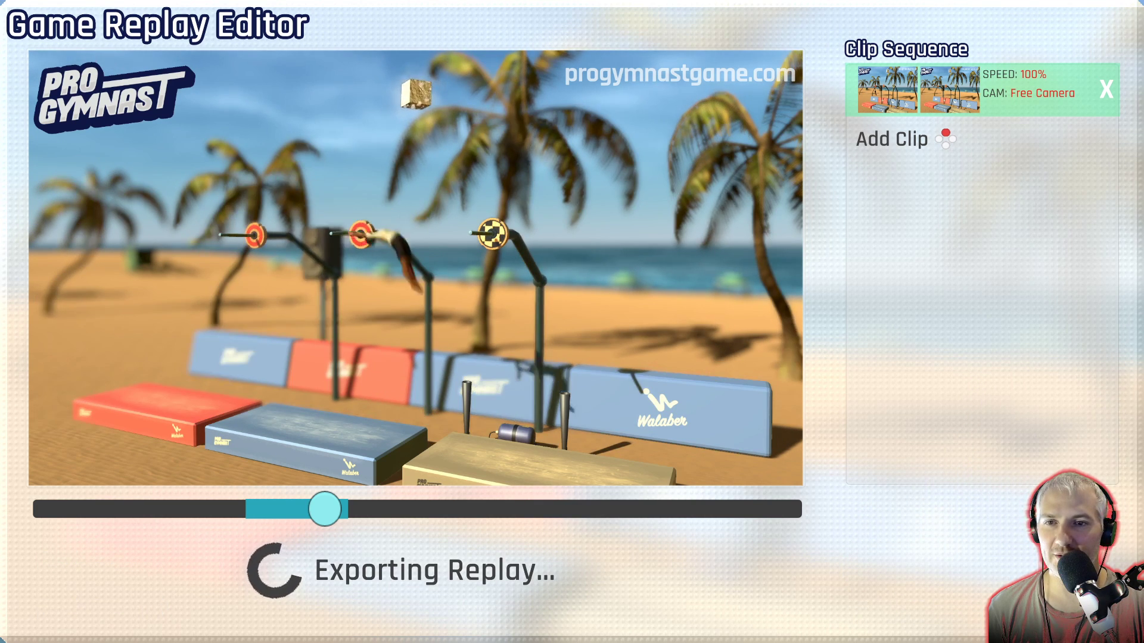